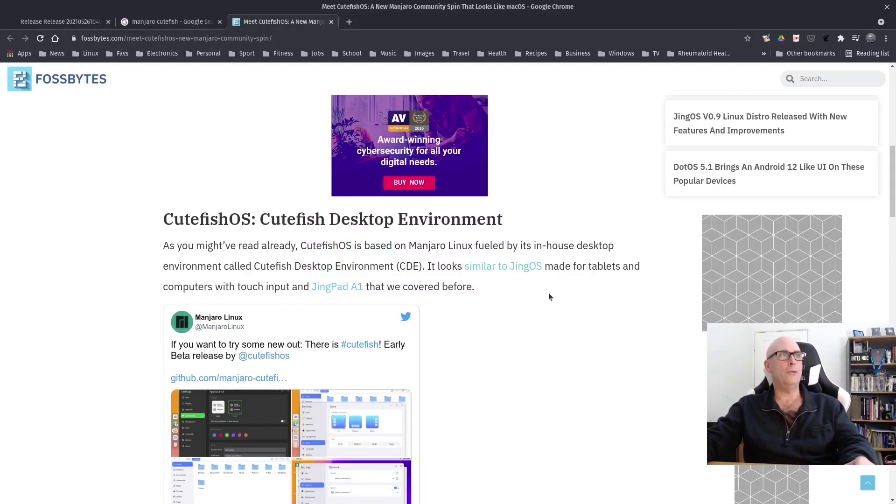
Read the Fossbytes article on CutefishOS and view the Manjaro Cutefish release downloads on GitHub
scroll(527, 302, up, 10)
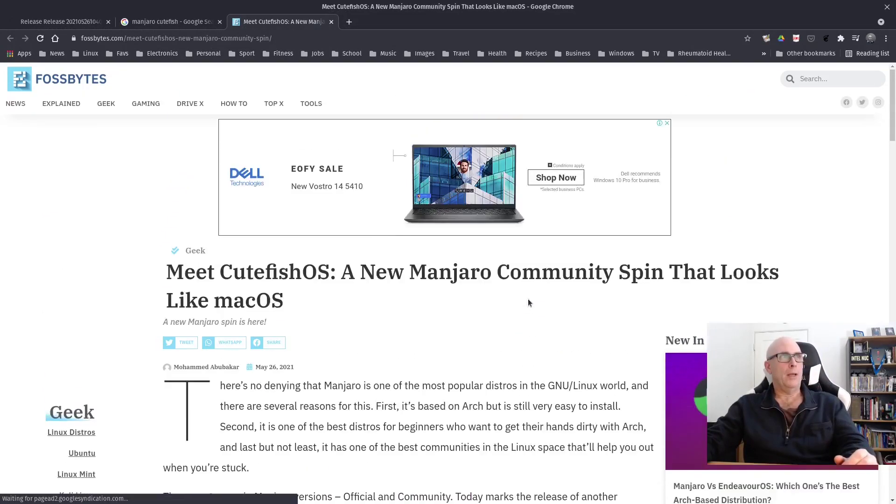
scroll(529, 303, down, 4)
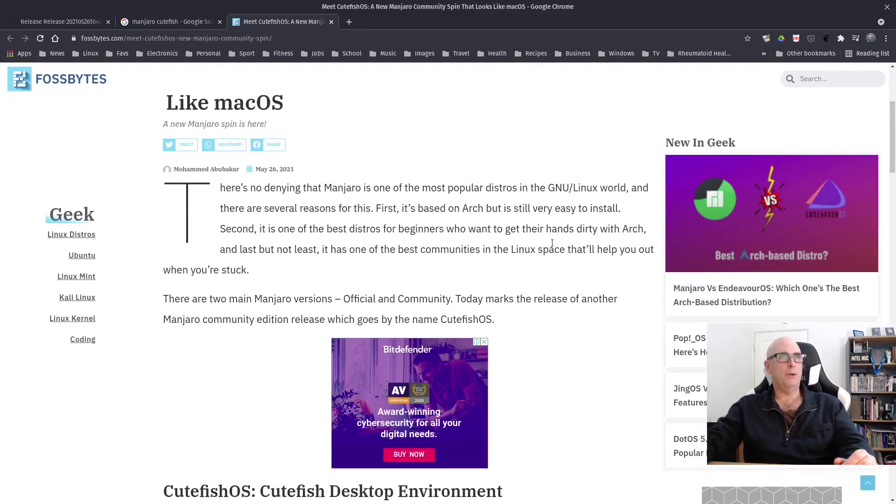
scroll(552, 244, down, 8)
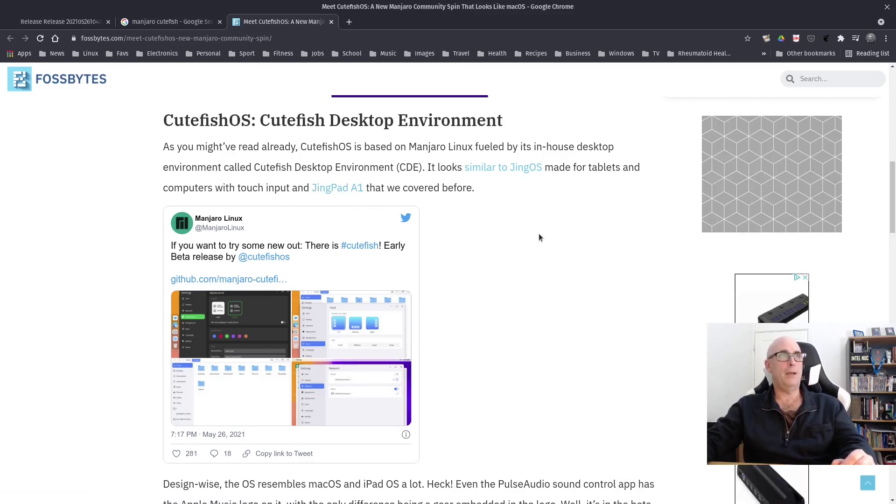
scroll(539, 234, down, 4)
scroll(562, 136, down, 3)
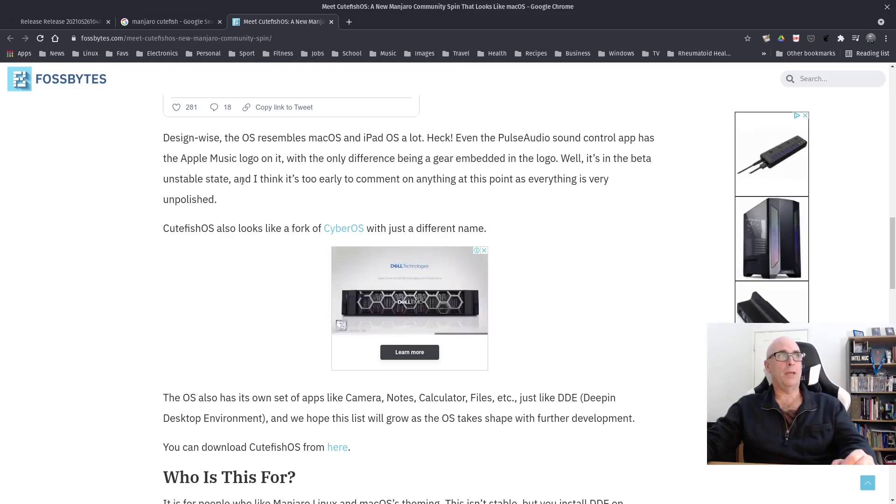
scroll(35, 194, down, 2)
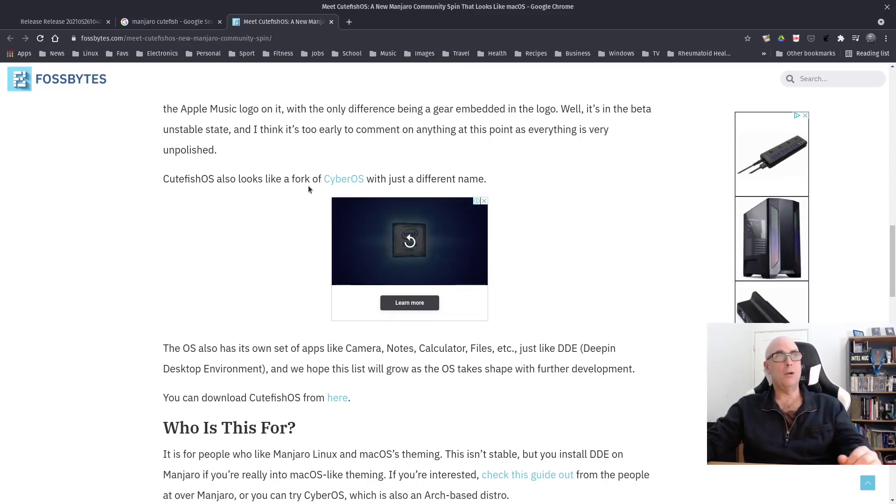
scroll(308, 186, down, 6)
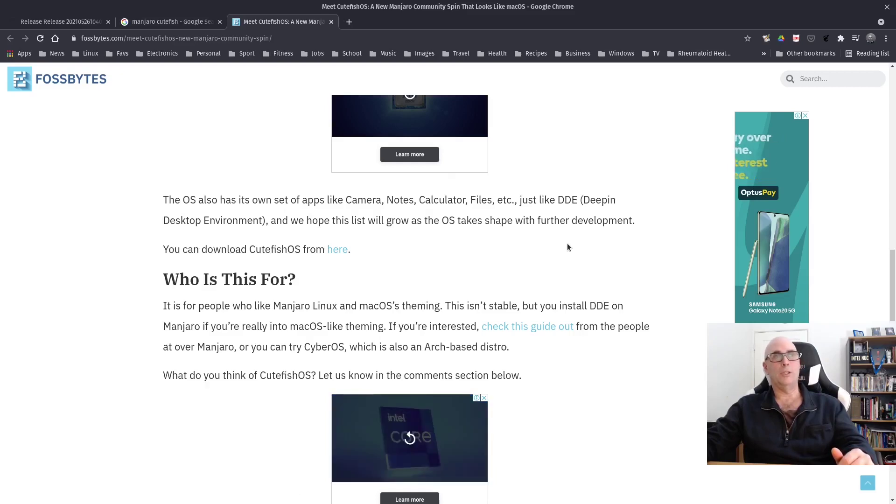
scroll(568, 247, down, 2)
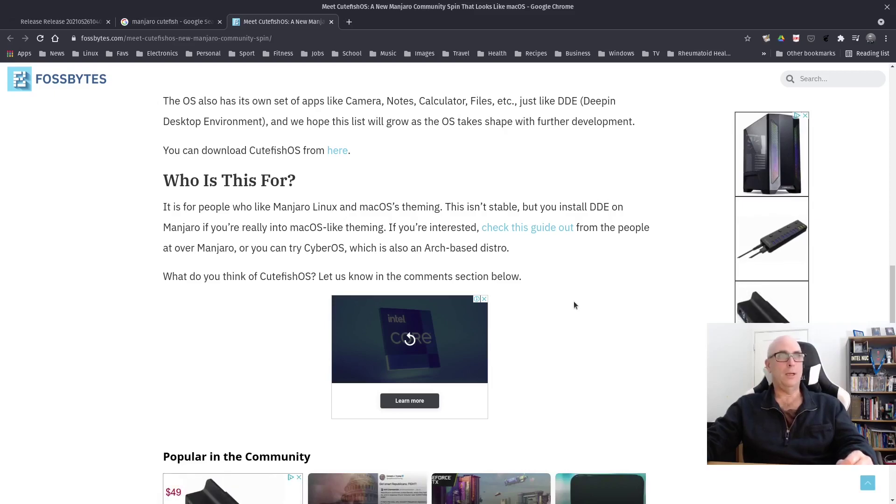
scroll(574, 304, down, 1)
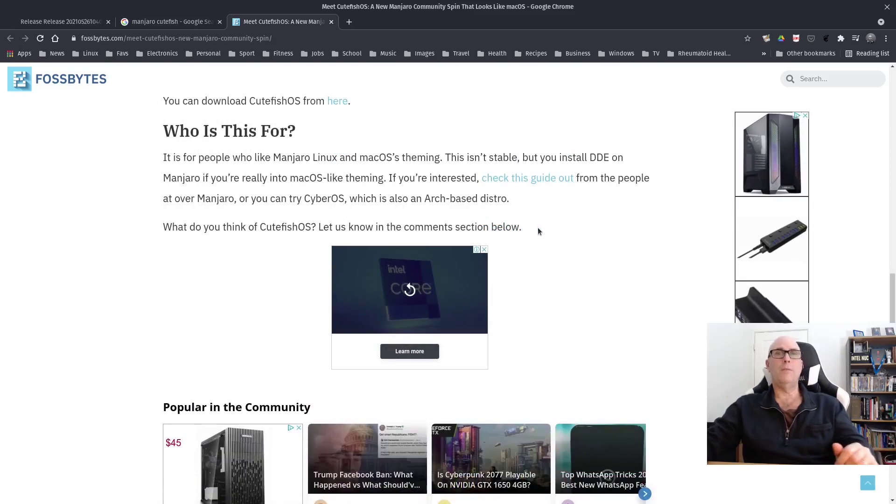
click(68, 22)
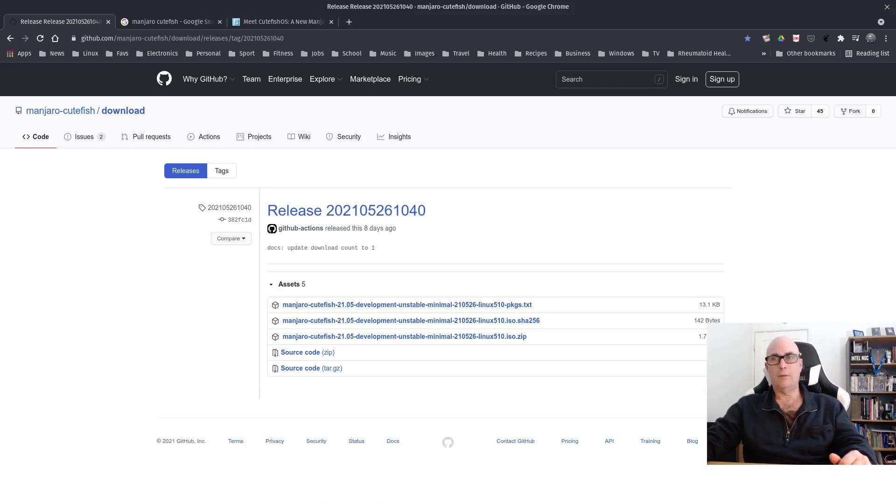
Switch to the Manjaro Cutefish virtual machine in VirtualBox, show it full screen and boot it with open source drivers
mouse_move(89, 487)
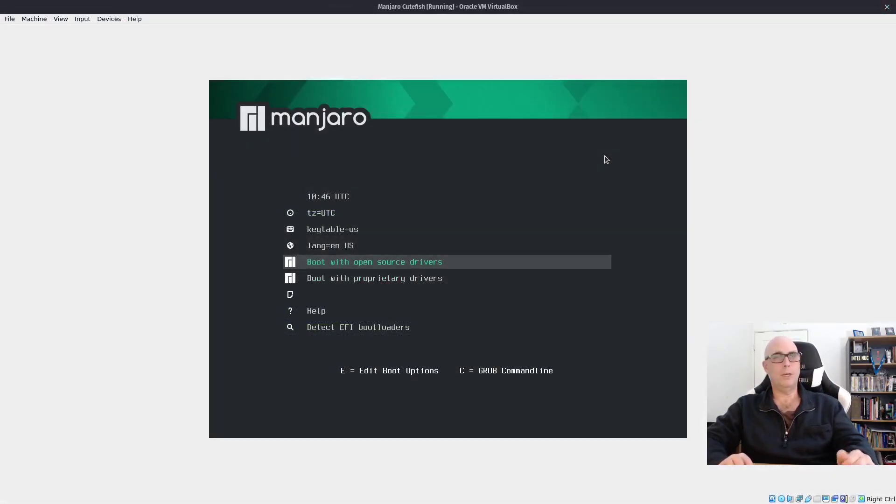
key(ctrl+f)
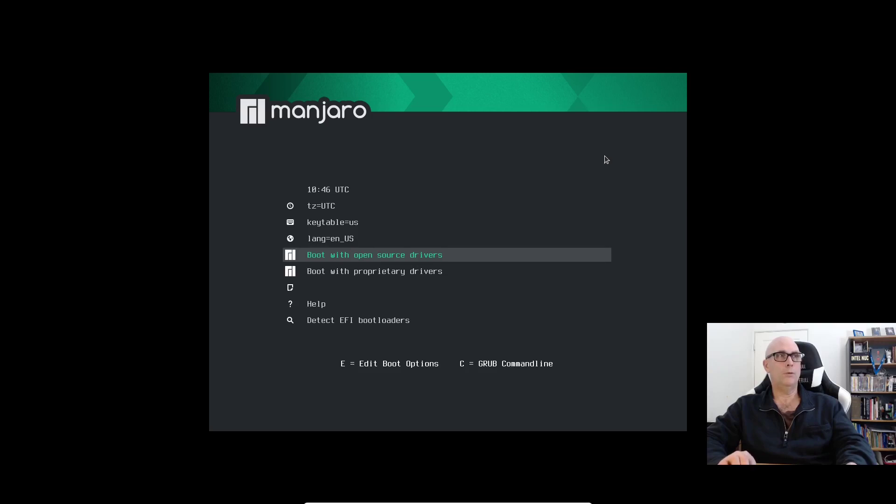
key(Down)
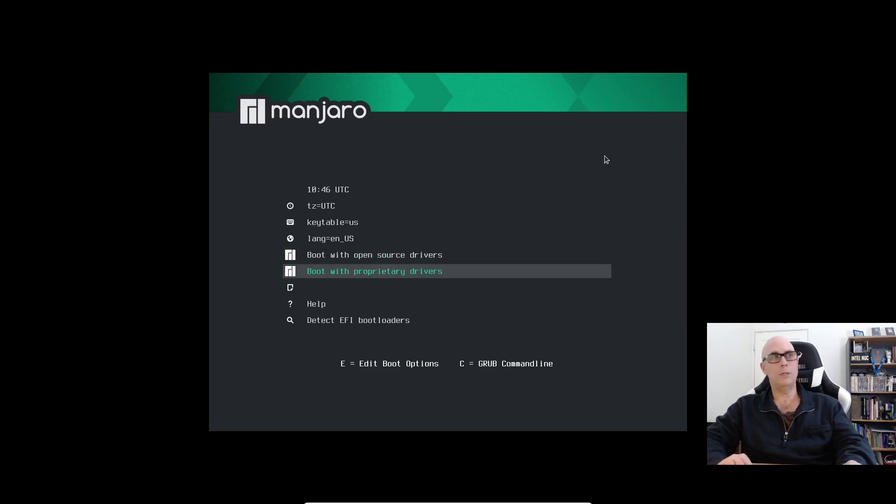
key(Up)
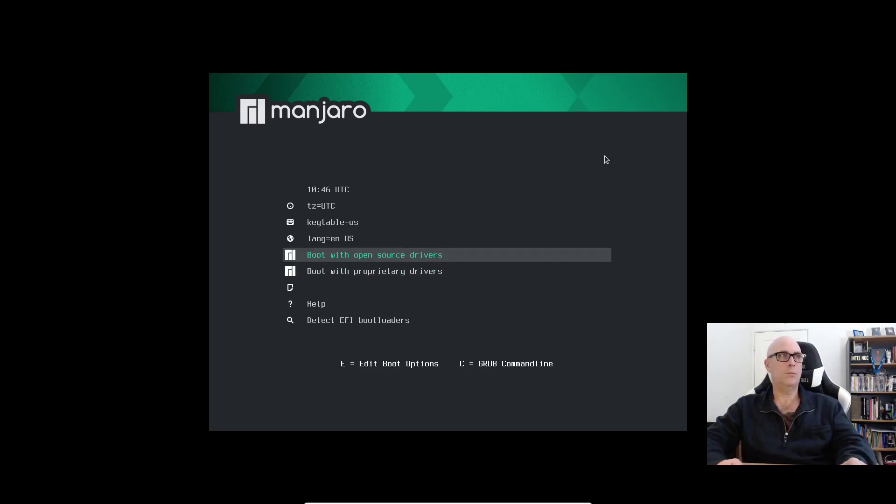
key(Up)
key(Up)
key(Up)
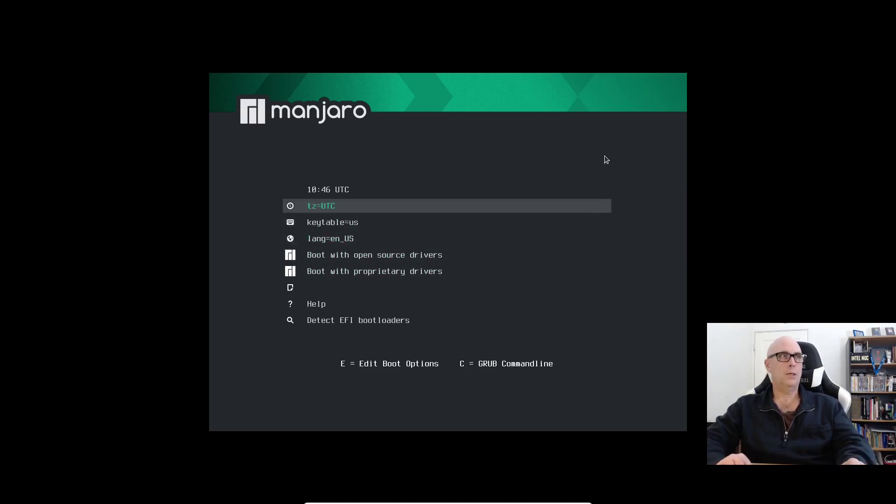
key(Down)
key(Down)
key(Down)
key(Return)
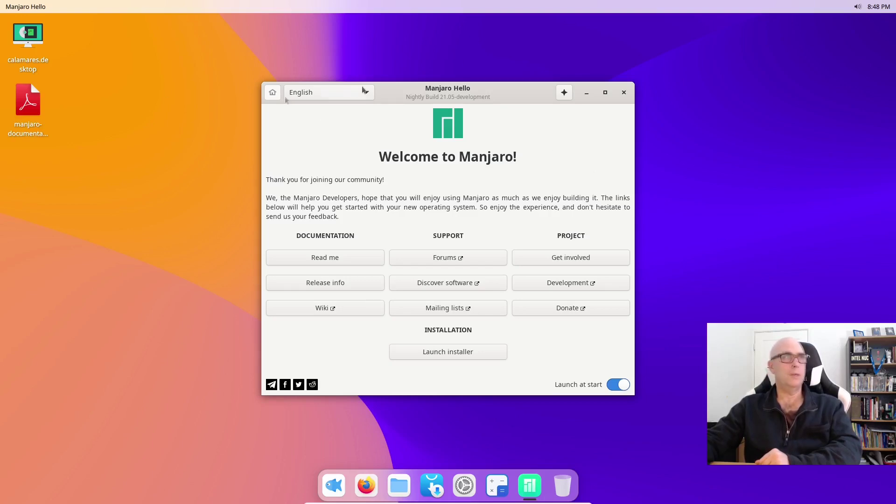
Review the Read me and Release info pages in Manjaro Hello and return to its welcome page
click(333, 260)
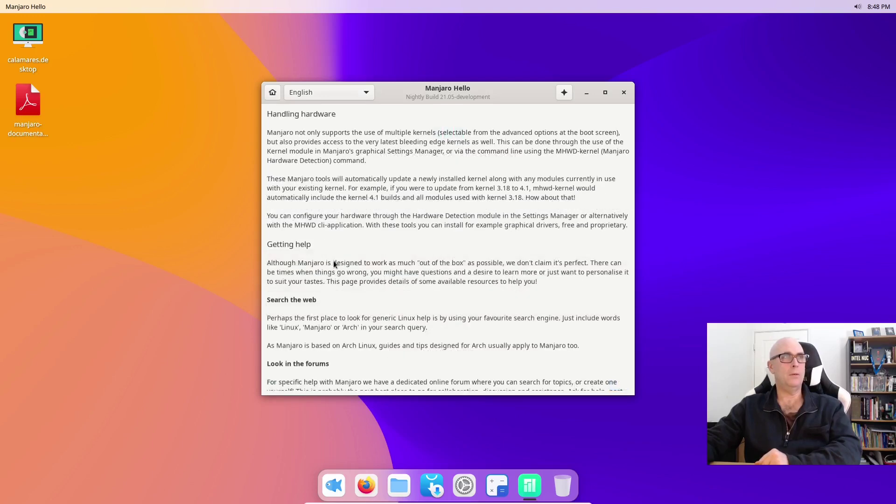
click(273, 92)
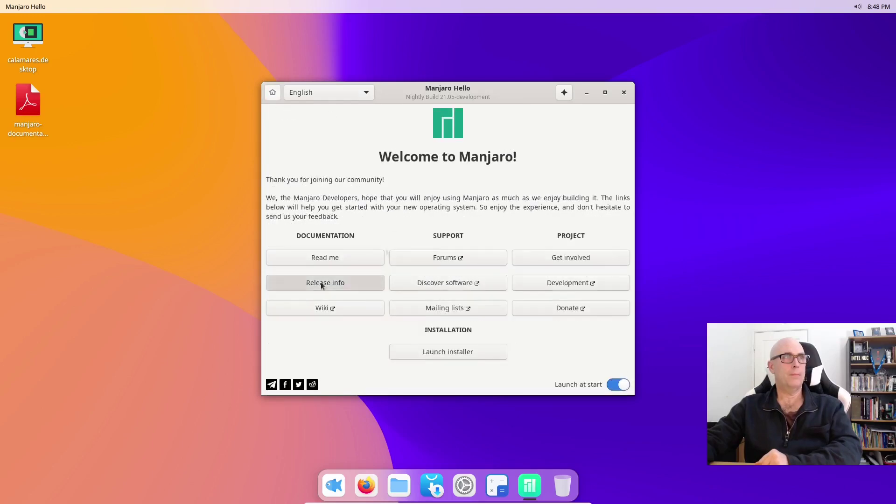
click(320, 284)
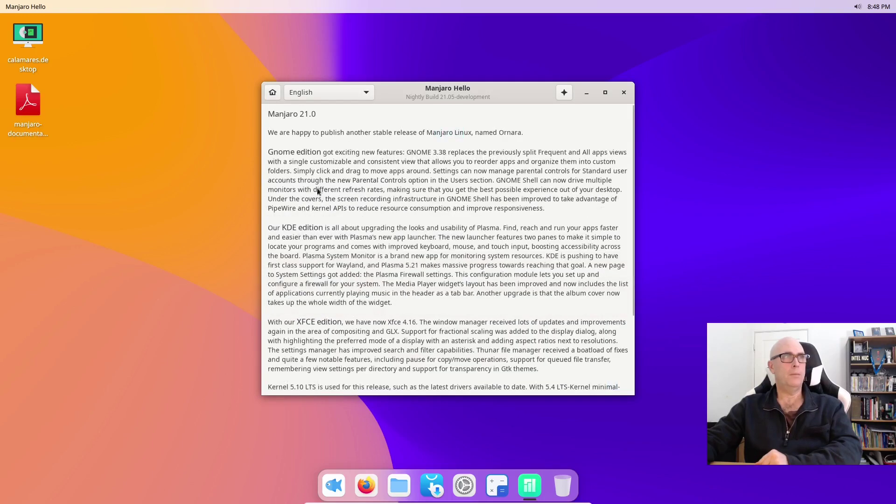
scroll(316, 222, down, 1)
scroll(299, 210, up, 1)
scroll(350, 247, down, 3)
scroll(389, 245, down, 1)
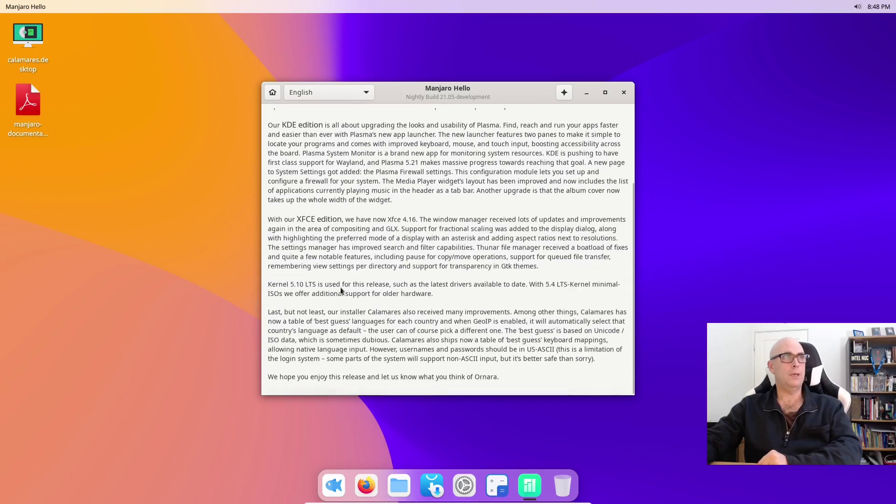
scroll(360, 293, up, 3)
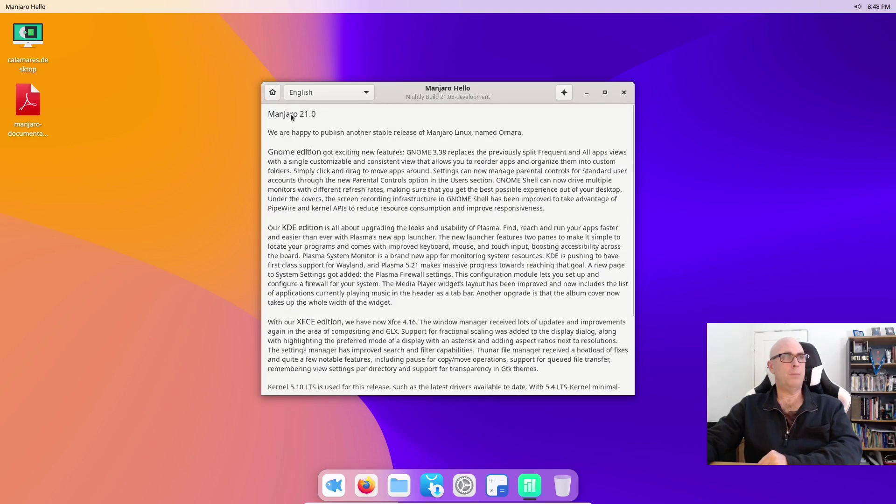
click(273, 93)
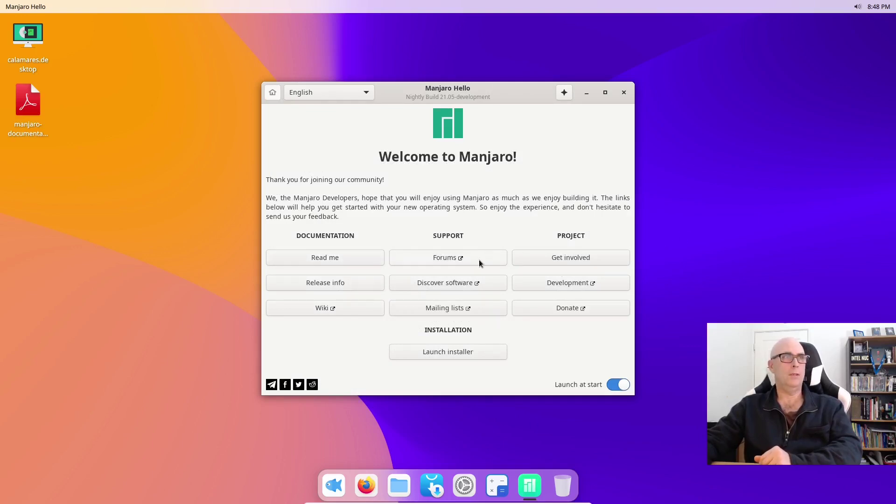
Open the Discover software site and request AbiWord's installation, always allowing web-pamac links to open with Web Software Center Installer
click(463, 284)
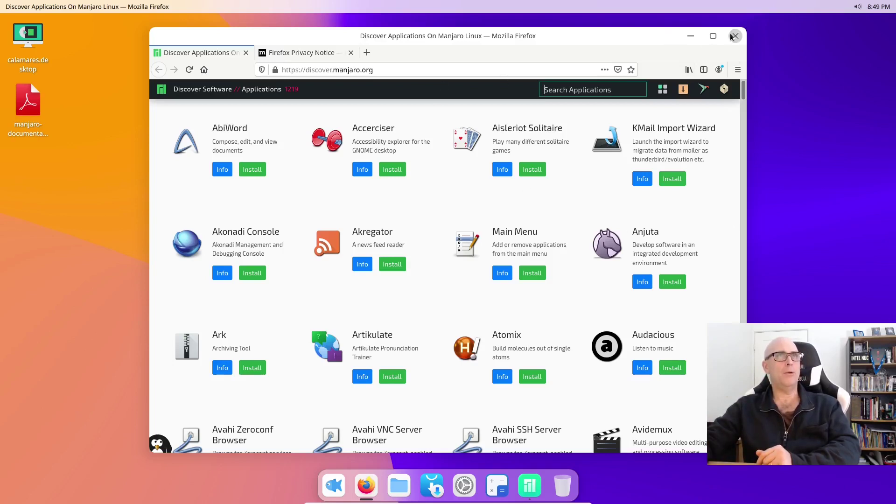
mouse_move(510, 37)
mouse_down()
mouse_move(446, 33)
mouse_move(520, 44)
mouse_up()
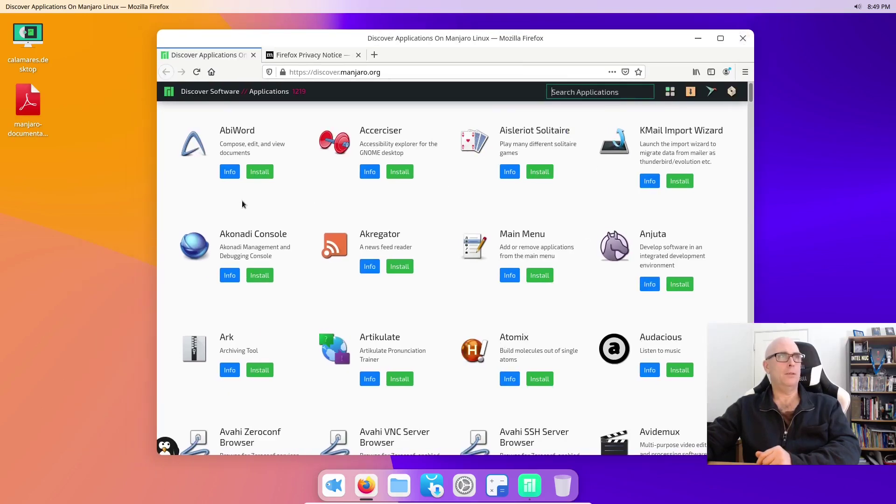
click(260, 173)
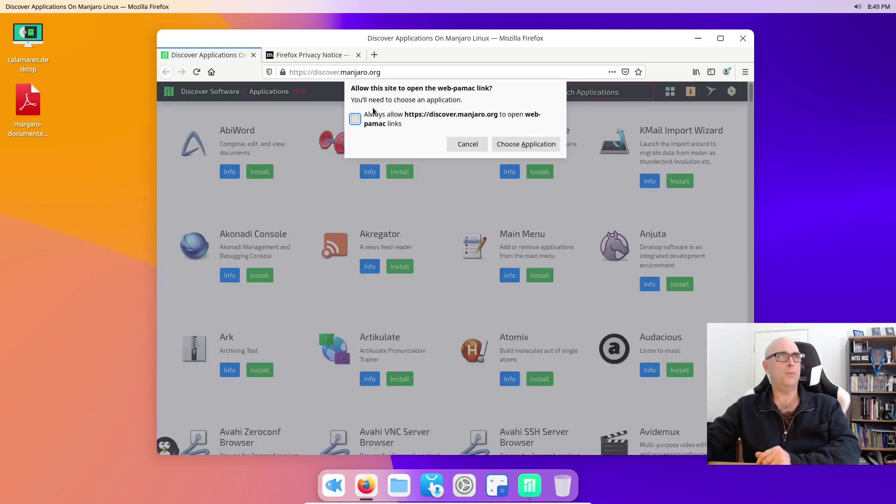
click(353, 119)
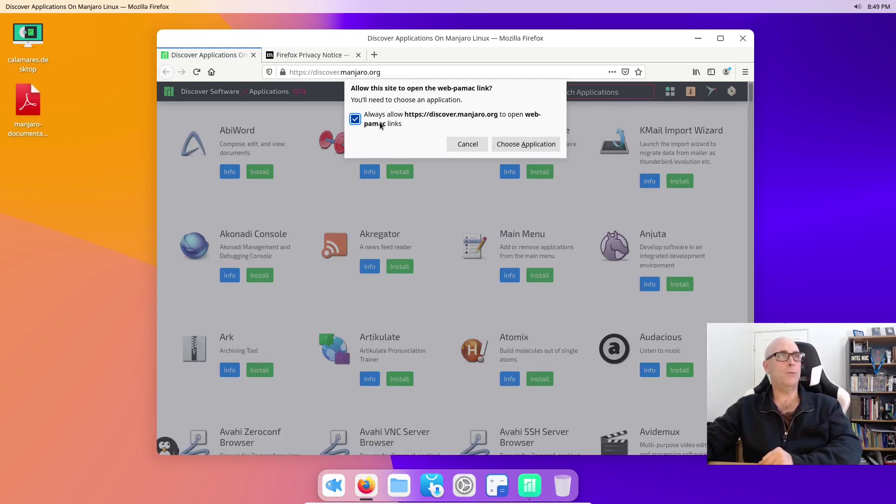
click(532, 148)
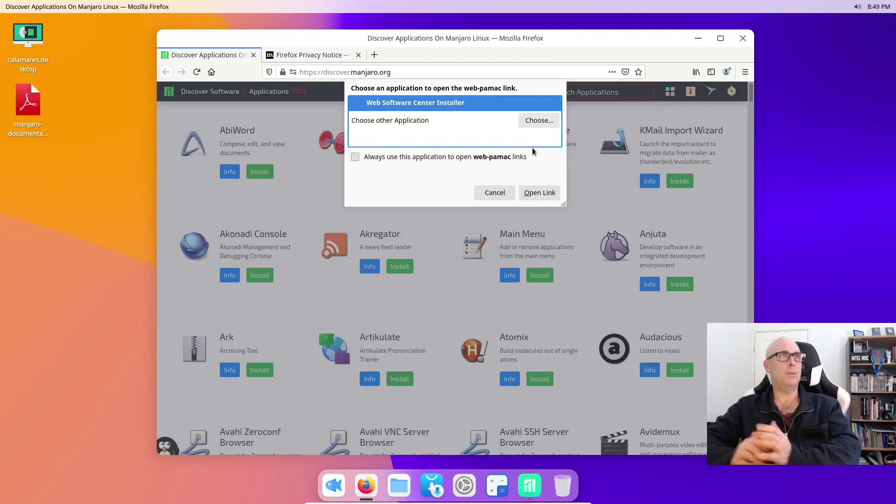
click(355, 157)
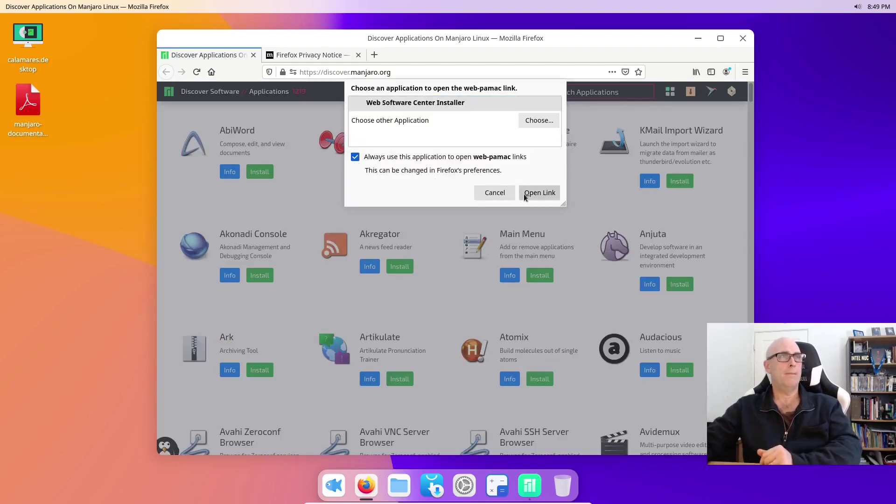
click(525, 193)
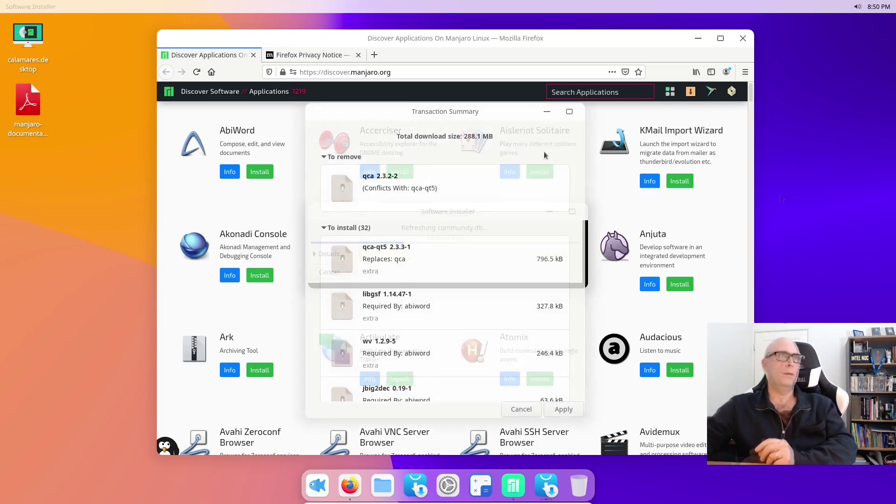
Review the packages in AbiWord's transaction summary and apply the installation with its upgrades
scroll(497, 192, down, 3)
scroll(497, 192, up, 3)
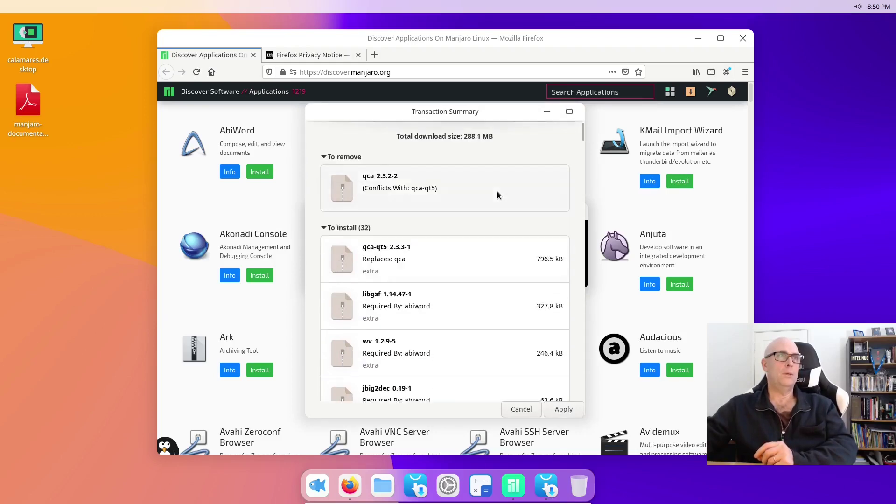
scroll(498, 191, down, 10)
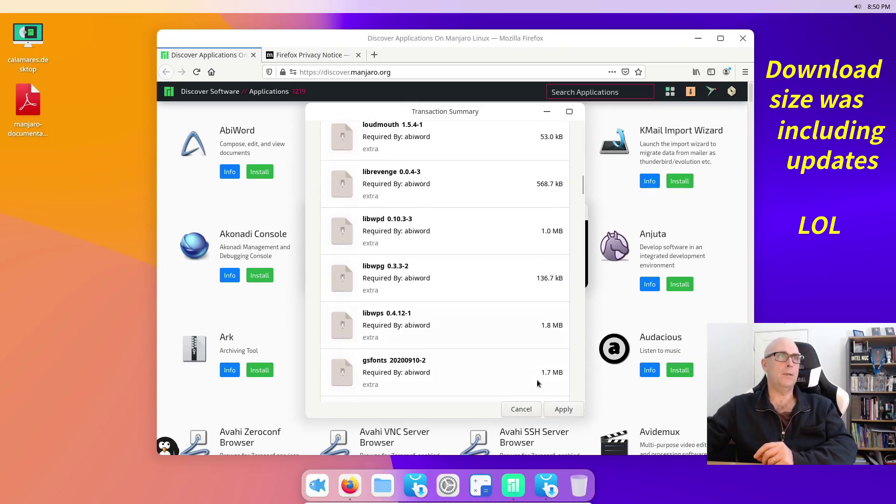
scroll(519, 366, down, 15)
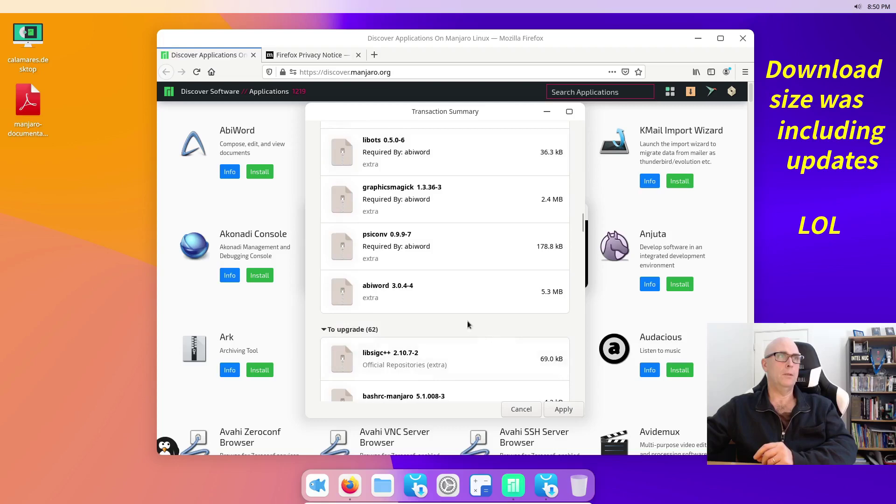
scroll(468, 325, down, 6)
scroll(468, 325, up, 4)
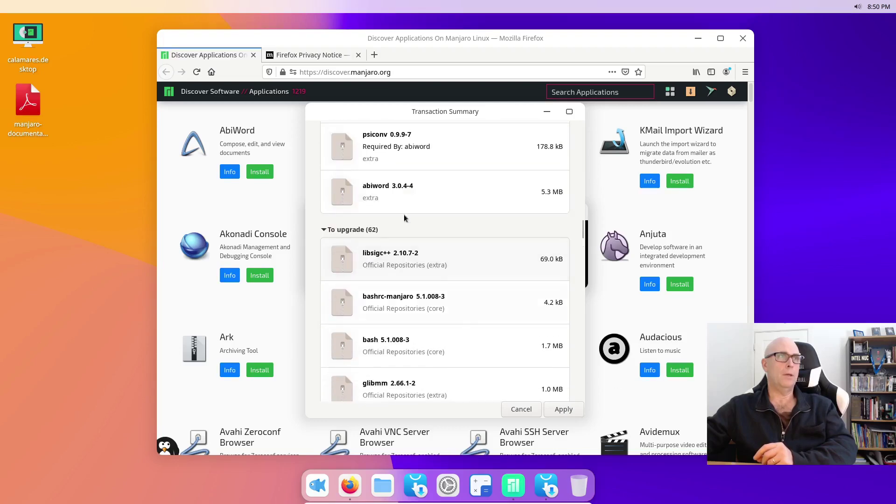
click(554, 411)
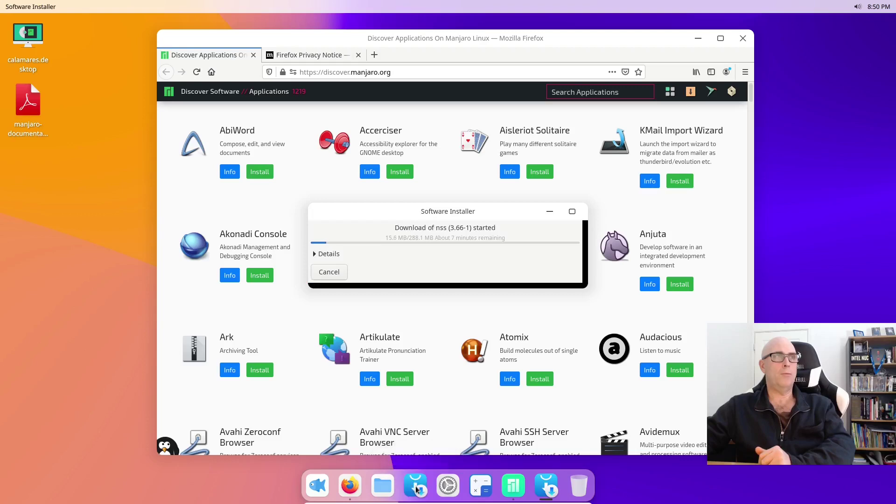
Open the Manjaro Hello welcome window in front of the Discover software site
click(420, 488)
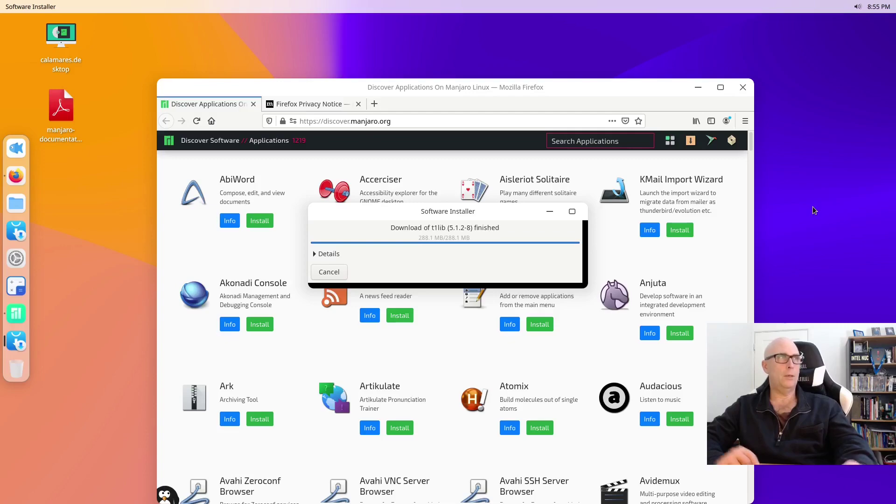
key(super)
click(422, 161)
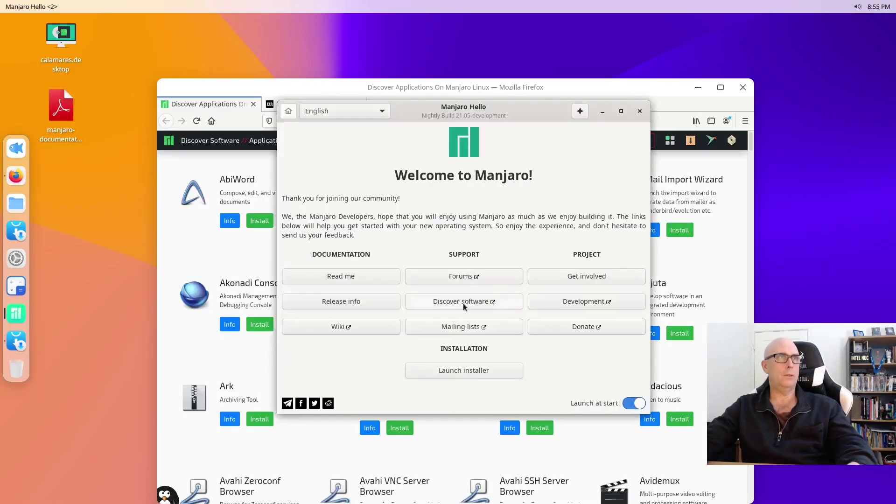
Close the Manjaro Hello window and view Pamac's About information in Add/Remove Software, closing both when done
click(639, 110)
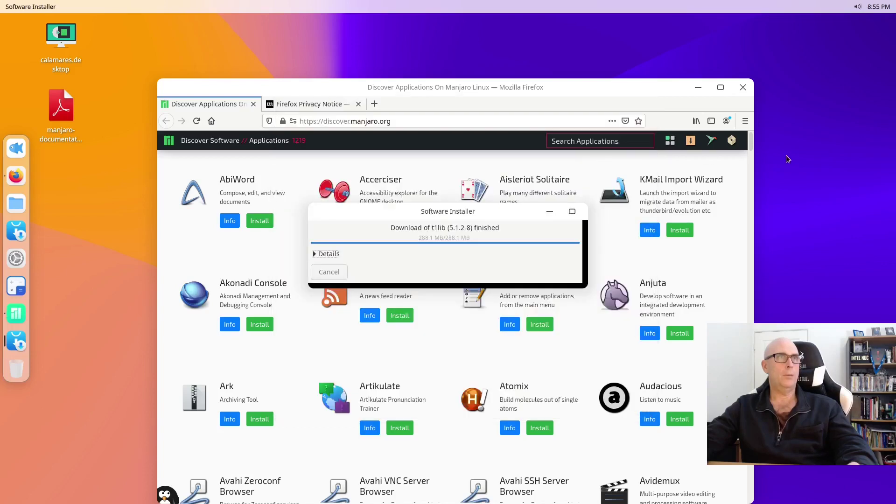
click(16, 232)
click(616, 141)
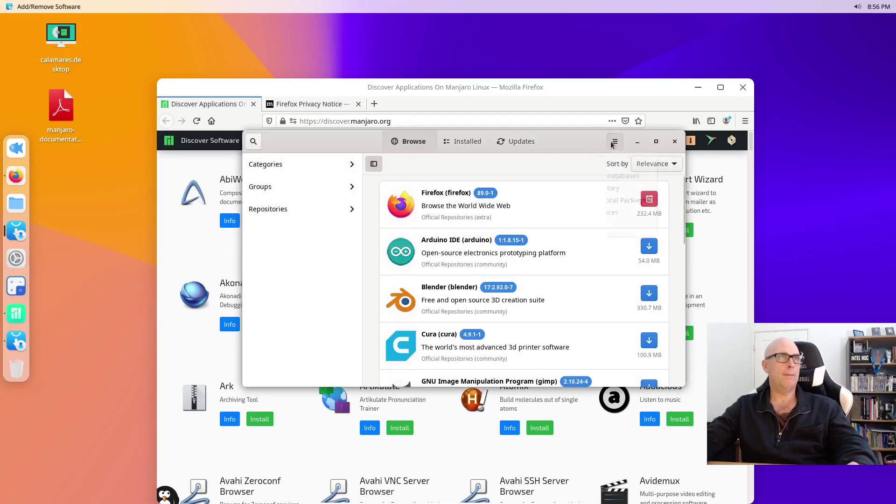
click(591, 231)
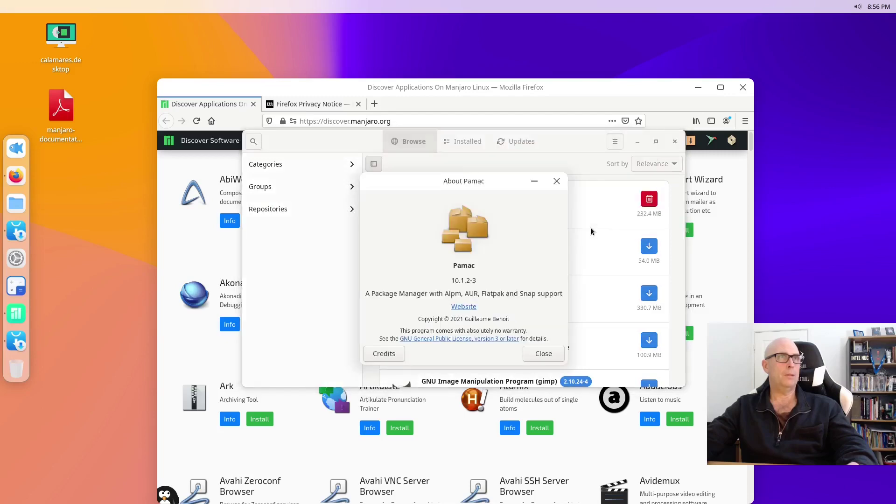
click(557, 181)
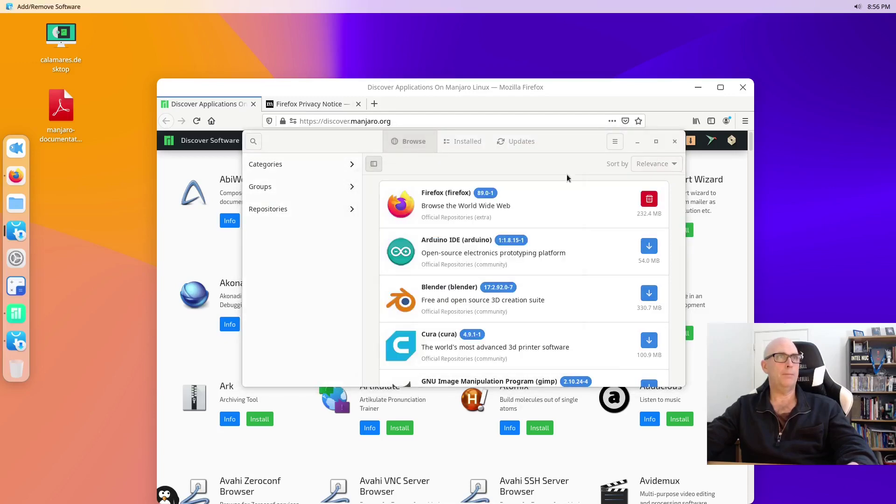
click(675, 142)
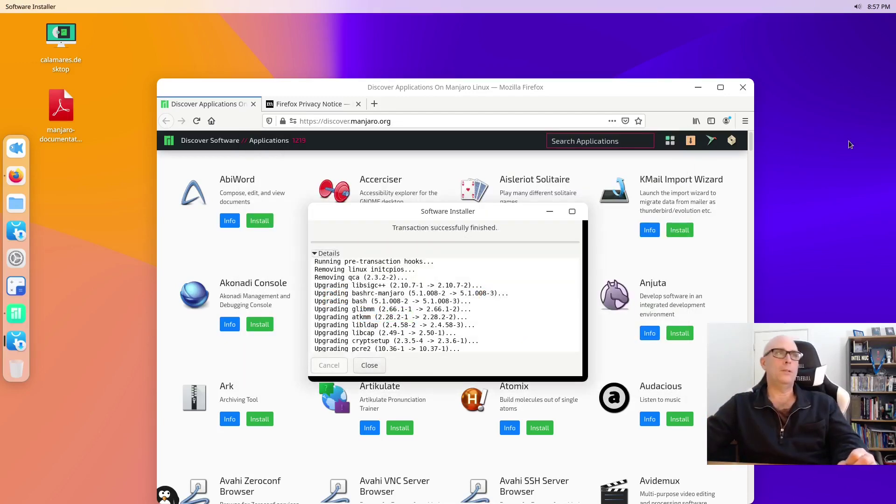
Dismiss the finished AbiWord transaction, launch AbiWord and view its About information, closing the application when done
click(369, 365)
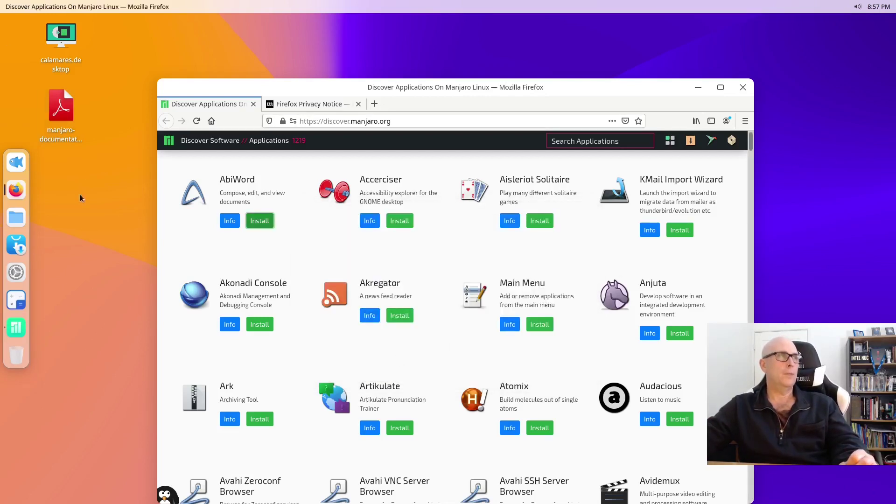
click(16, 162)
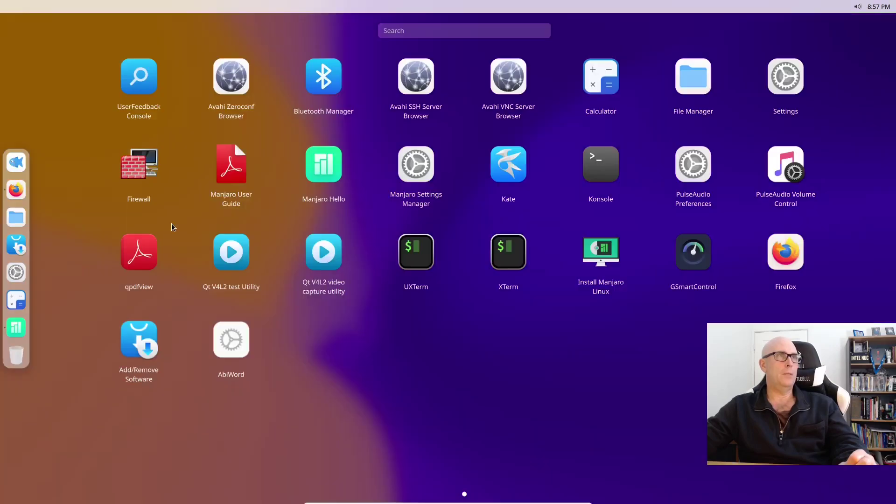
click(220, 335)
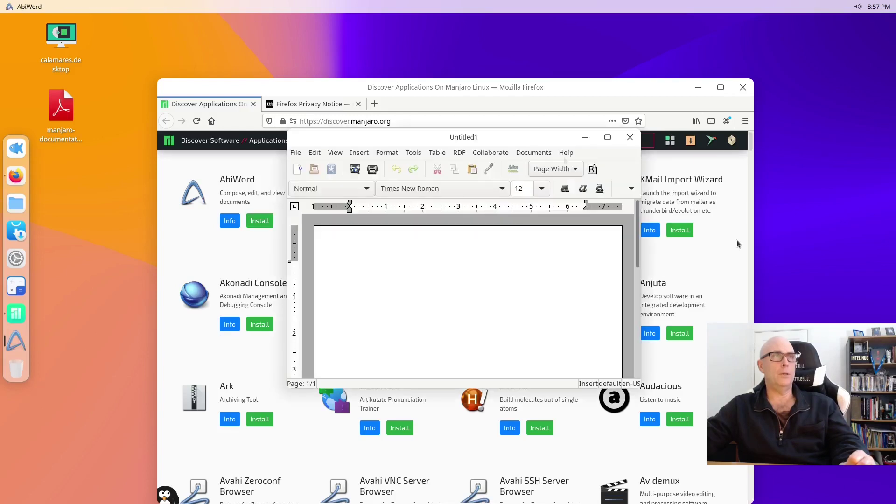
click(566, 153)
click(583, 244)
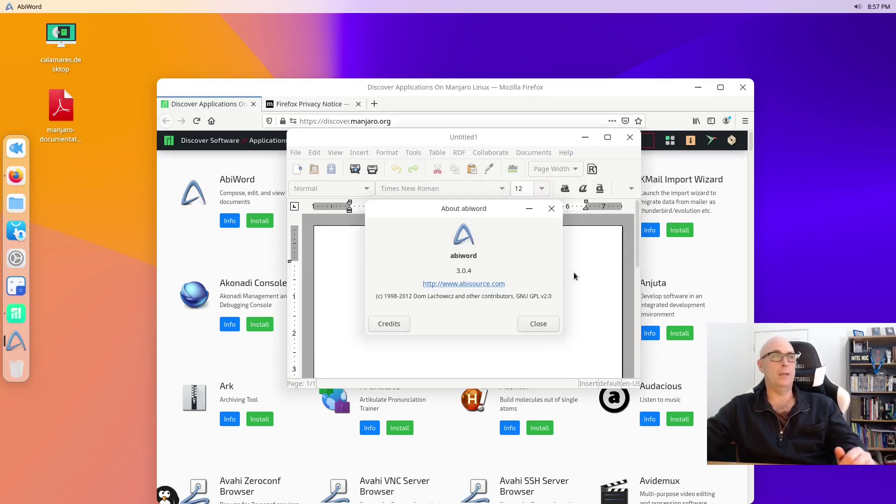
click(538, 324)
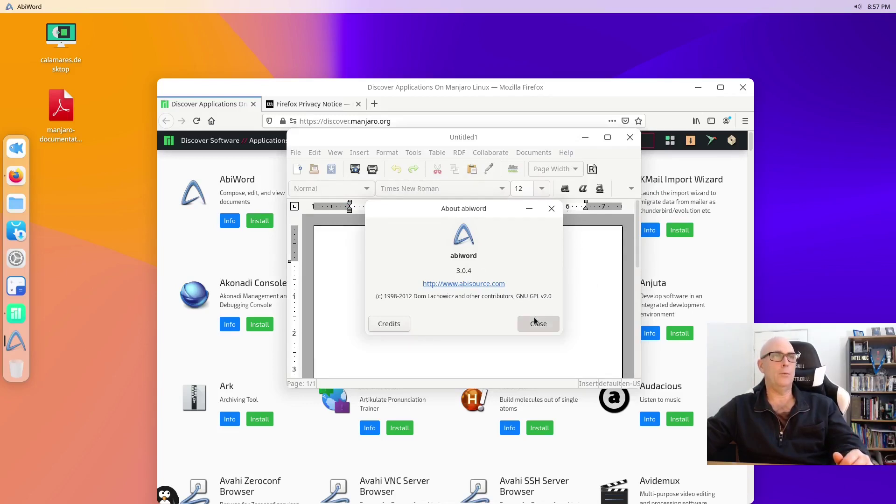
click(630, 137)
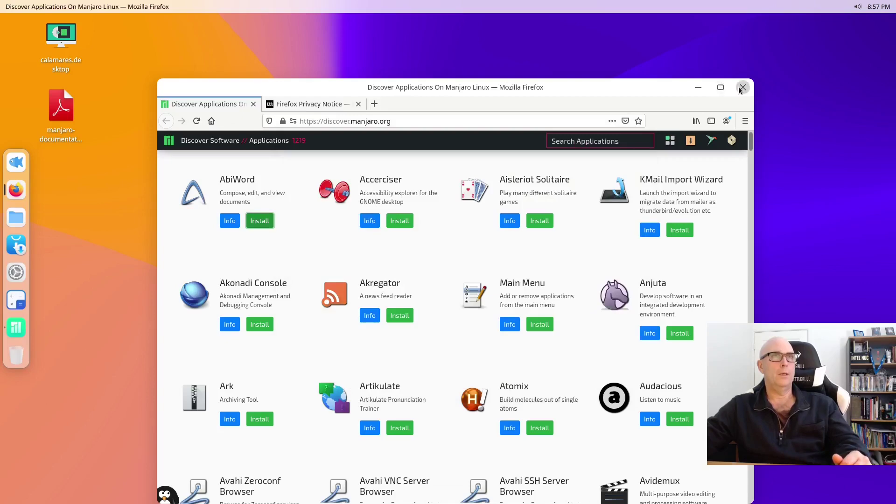
Close Firefox with all its tabs and launch the Manjaro Linux Installer from Manjaro Hello
click(741, 89)
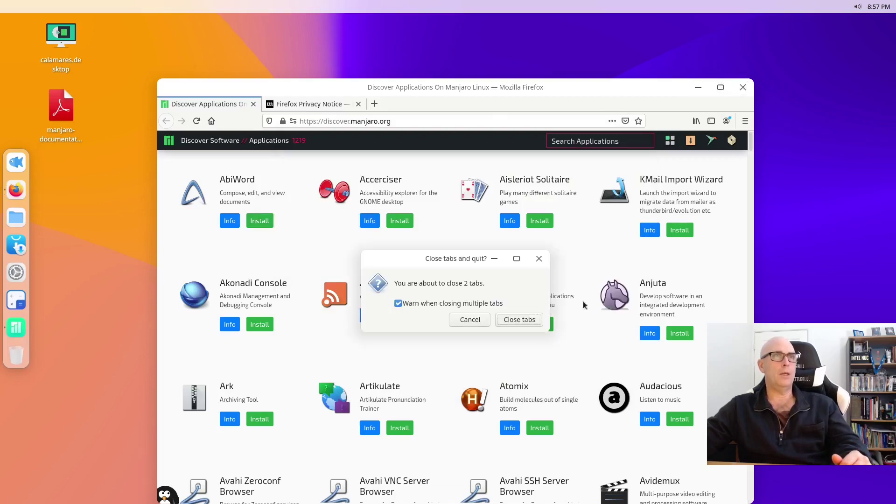
click(518, 319)
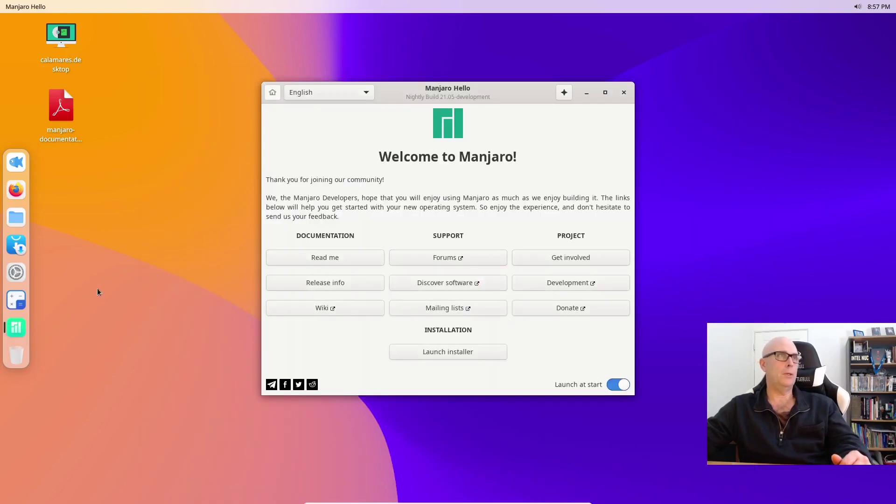
click(442, 353)
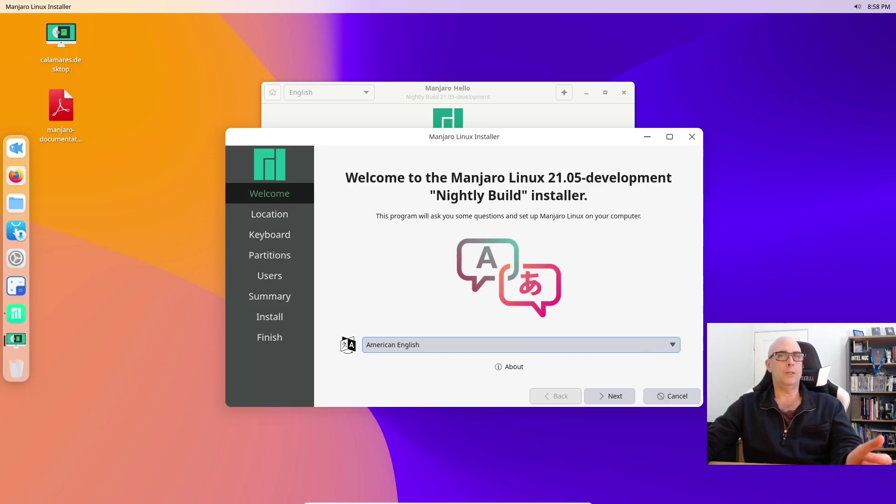
Accept American English, the Australia/Perth location and the keyboard defaults, and choose Erase disk with No Swap and ext4
click(615, 401)
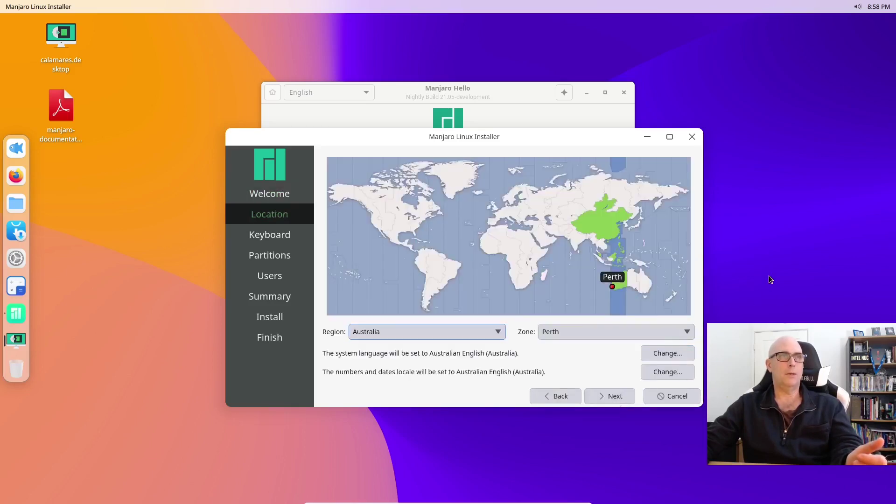
click(616, 400)
click(613, 400)
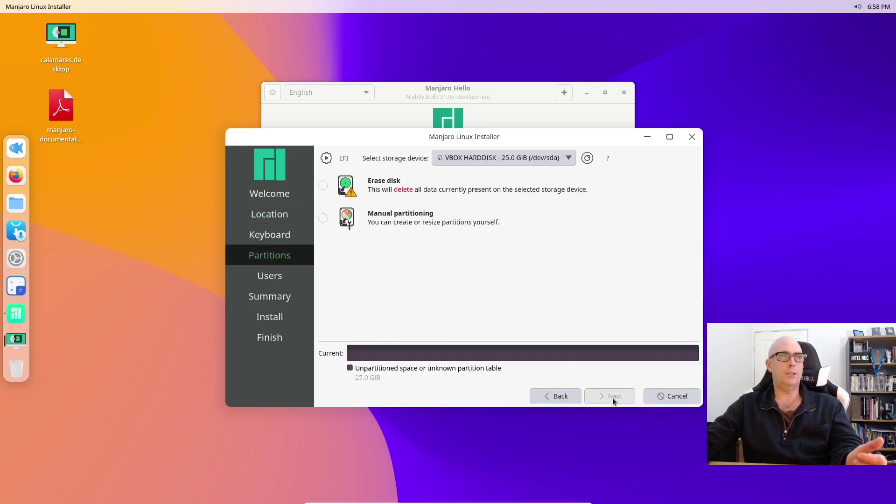
click(323, 186)
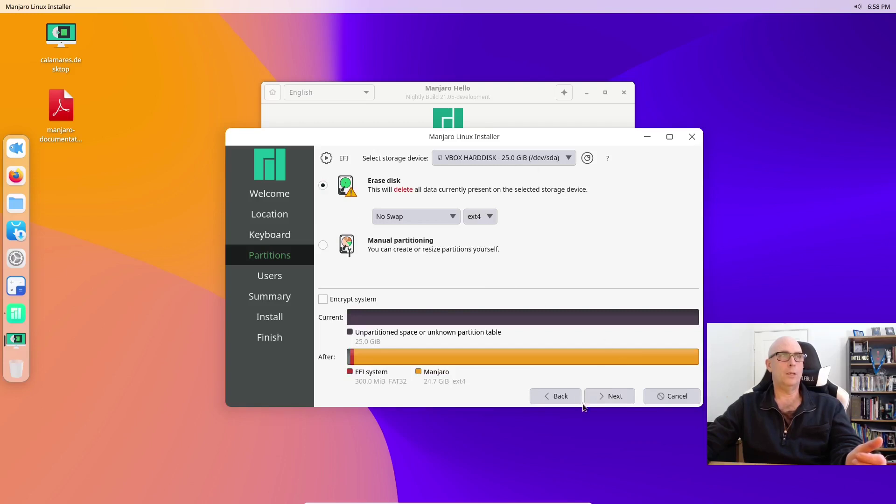
click(606, 399)
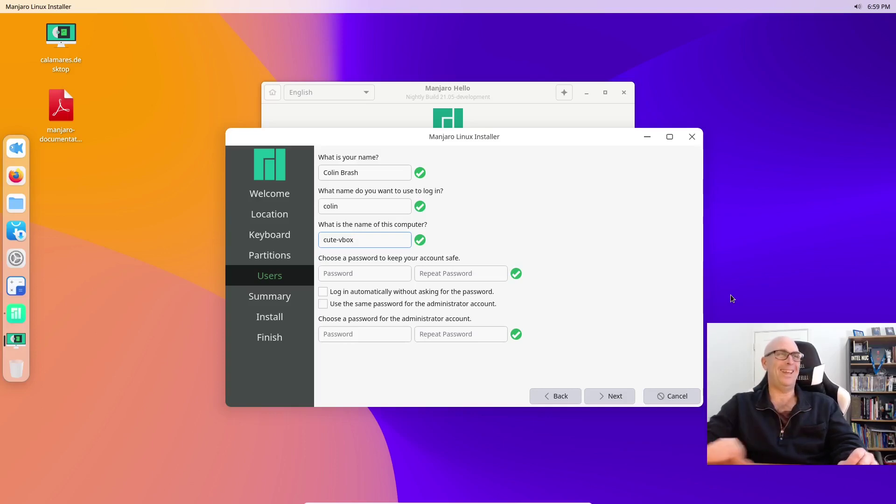
Complete the user details with computer name cute-vbox and the account password, using the same password for the administrator account
key(Tab)
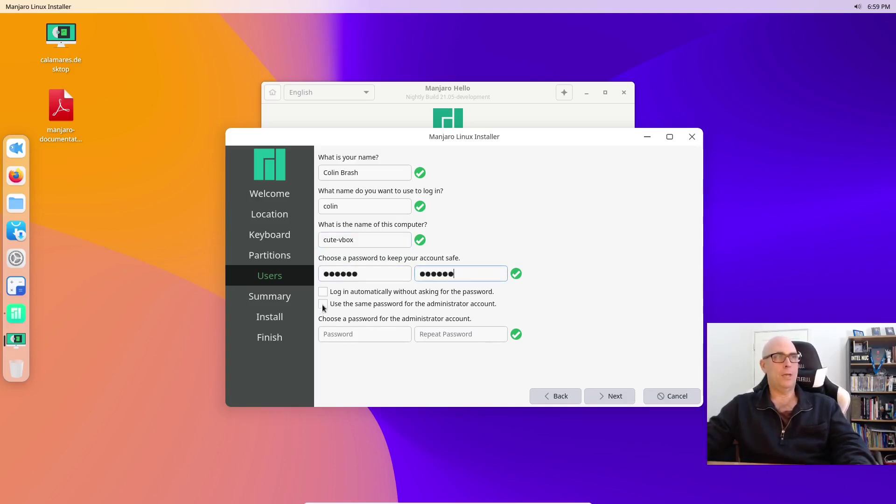
click(322, 304)
click(622, 396)
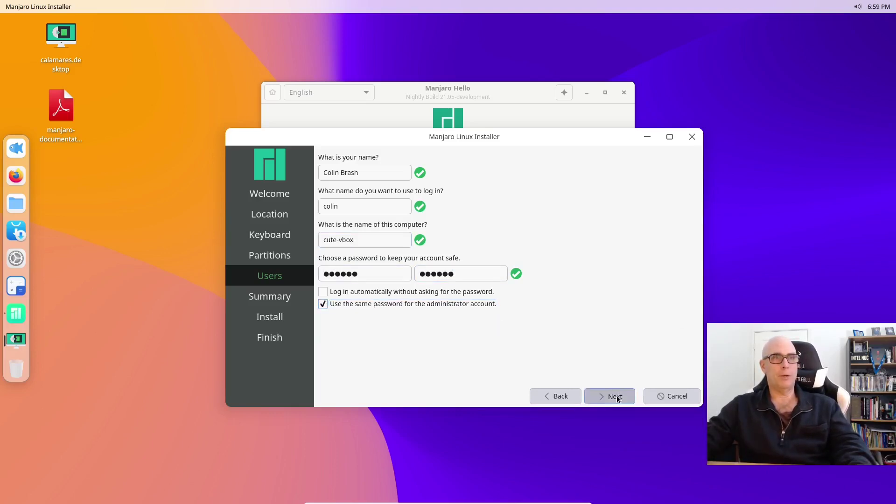
Try to install Manjaro to the disk with the summarised settings, and dismiss the error dialog
click(623, 396)
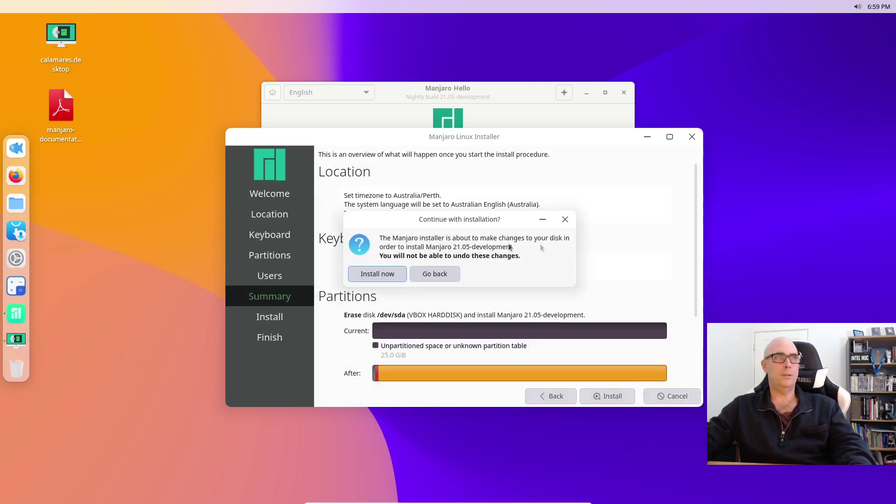
click(365, 276)
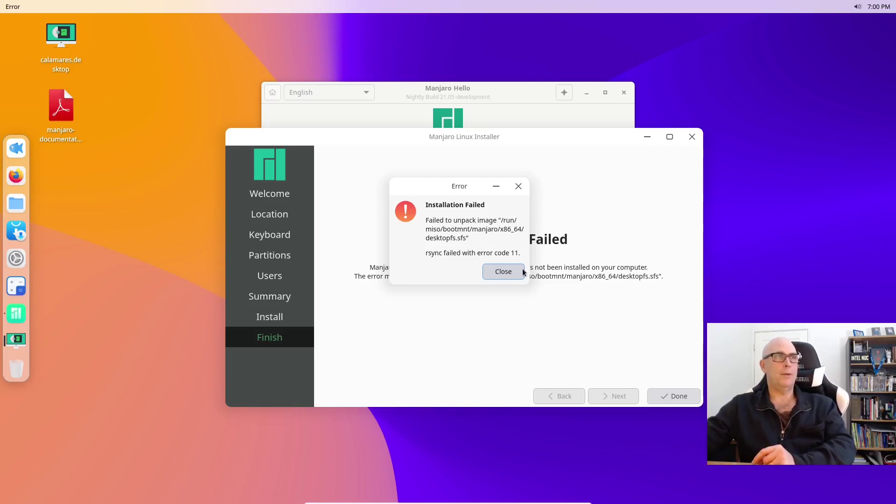
click(495, 273)
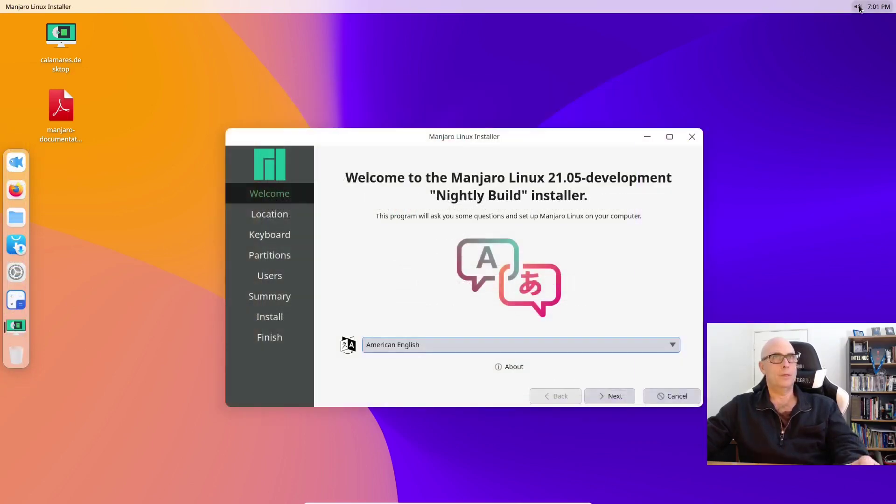
View the desktop's quick settings and the Calamares installer's About information, closing each when done
click(859, 7)
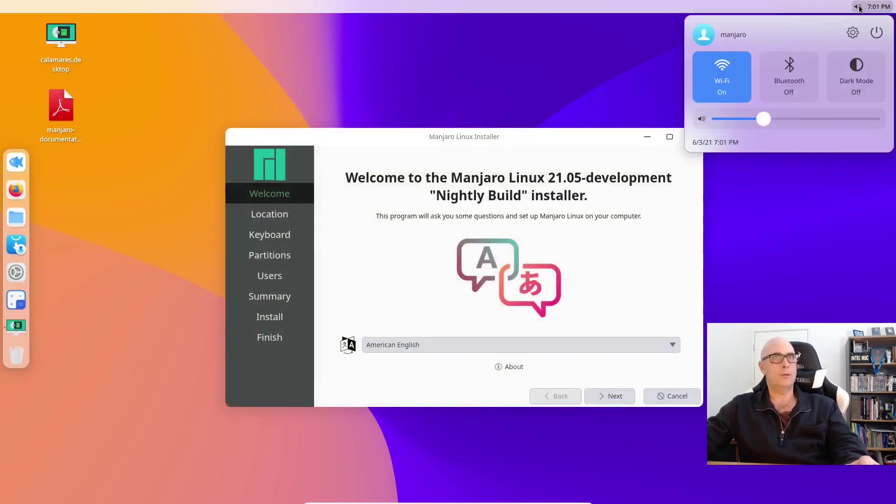
click(859, 7)
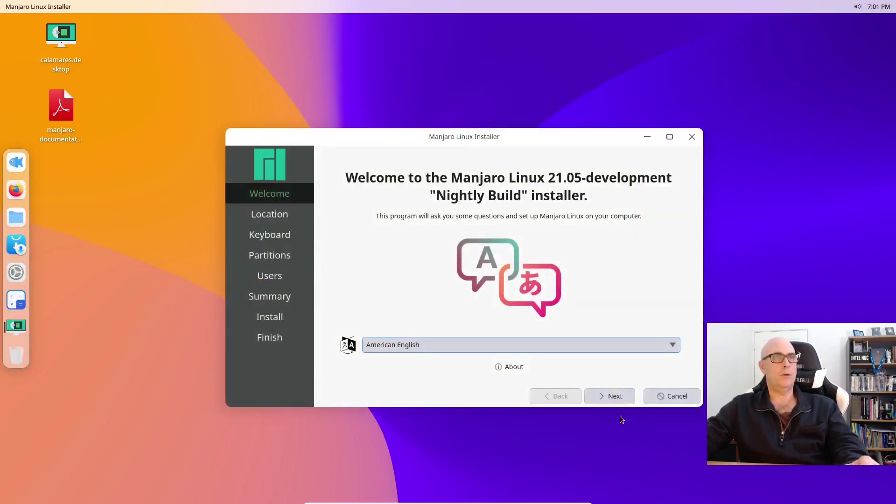
click(503, 369)
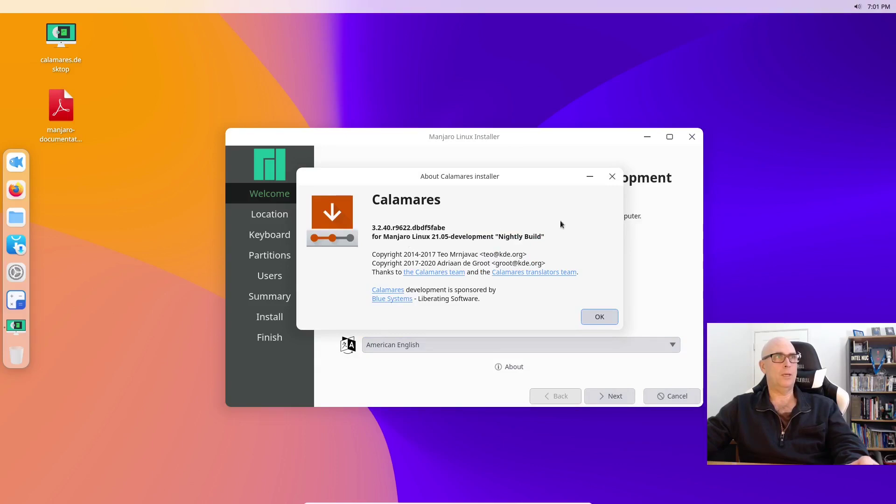
click(592, 314)
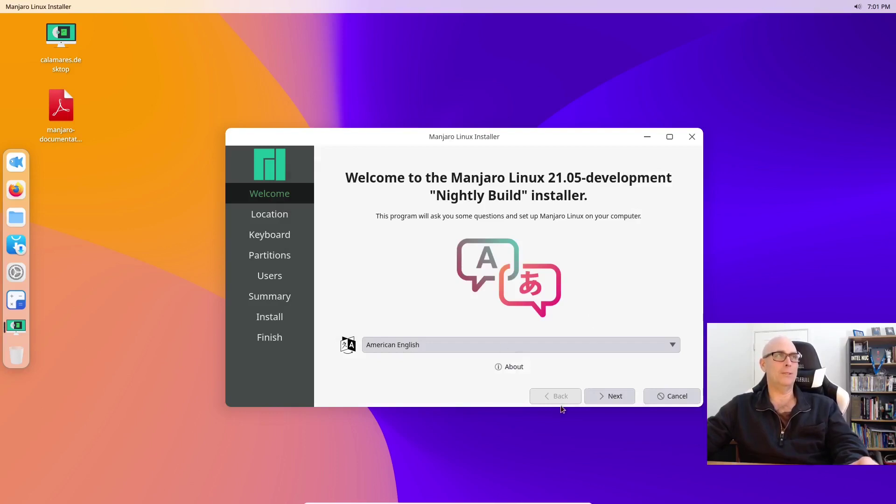
Go through the installer's language and location pages and accept the English (Australian) keyboard layout
click(615, 400)
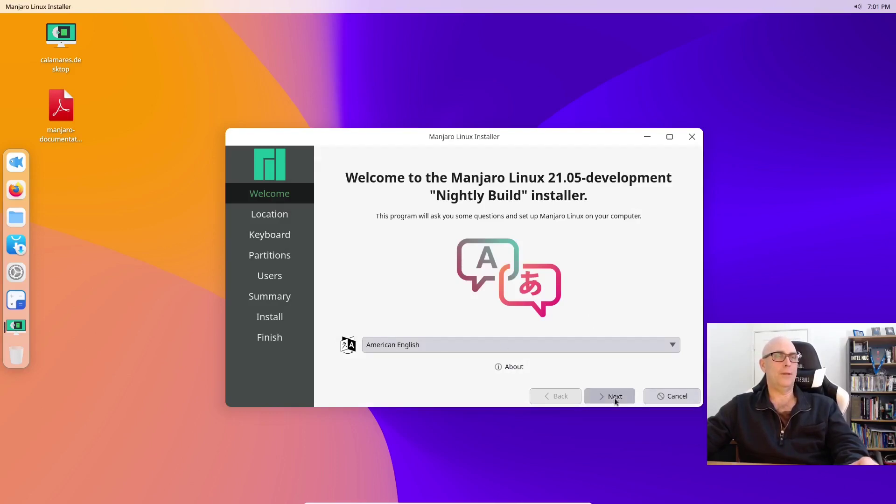
click(616, 398)
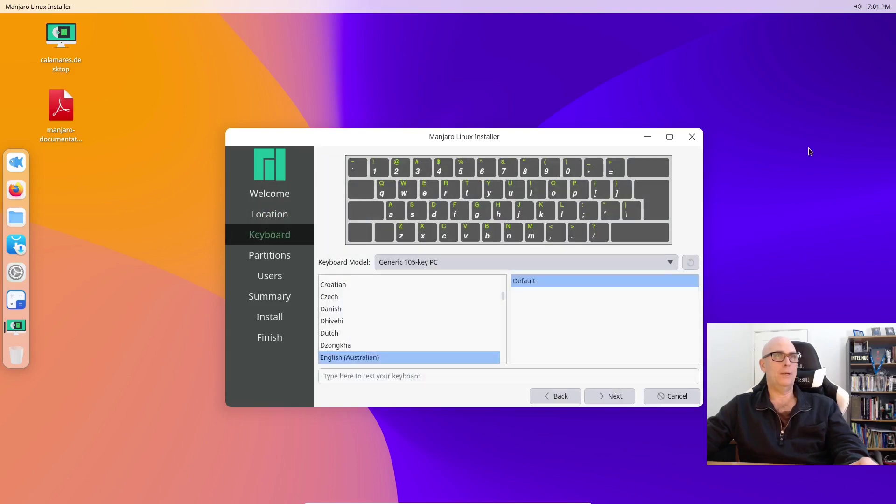
click(612, 400)
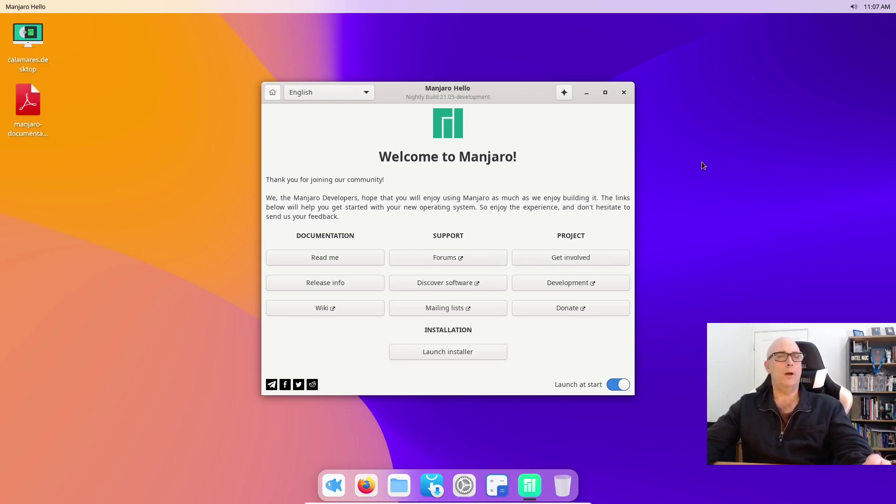
Close Manjaro Hello, launch the installer from the desktop and view its Calamares About information
click(623, 93)
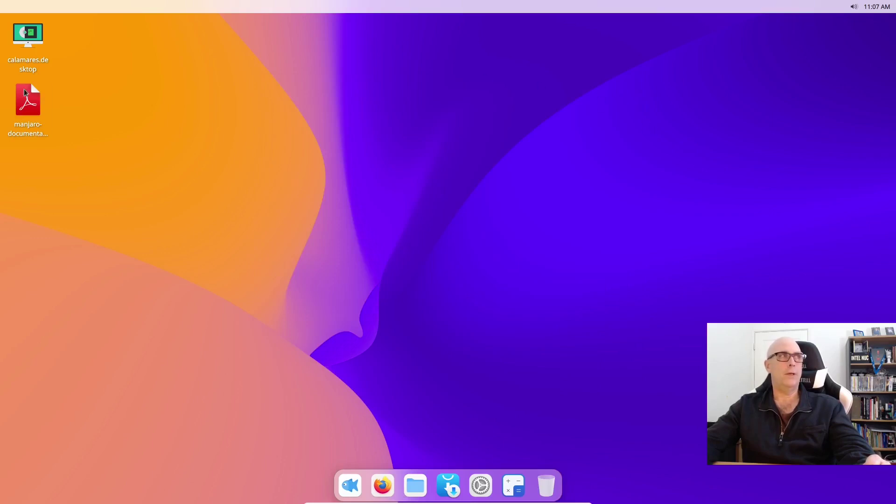
drag(27, 37, 600, 164)
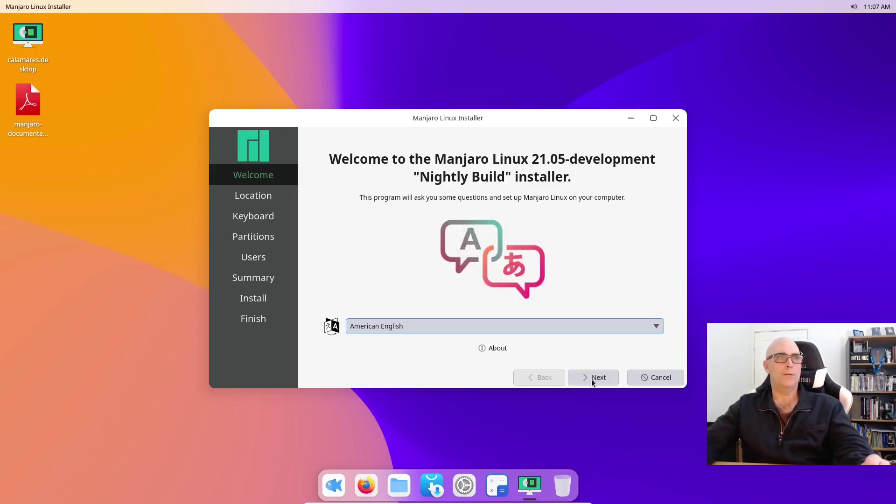
click(489, 348)
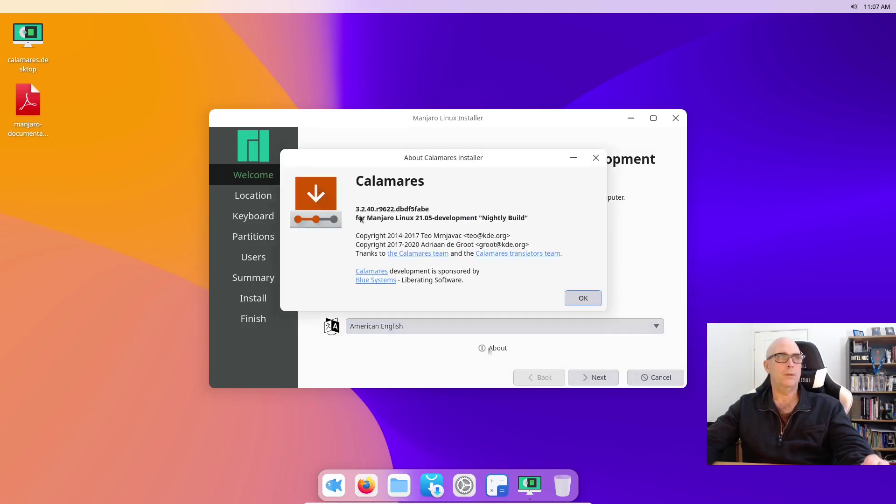
click(583, 299)
Accept the installer's language, location and keyboard defaults, and choose Erase disk with No Swap and ext4
click(603, 378)
click(603, 378)
click(603, 378)
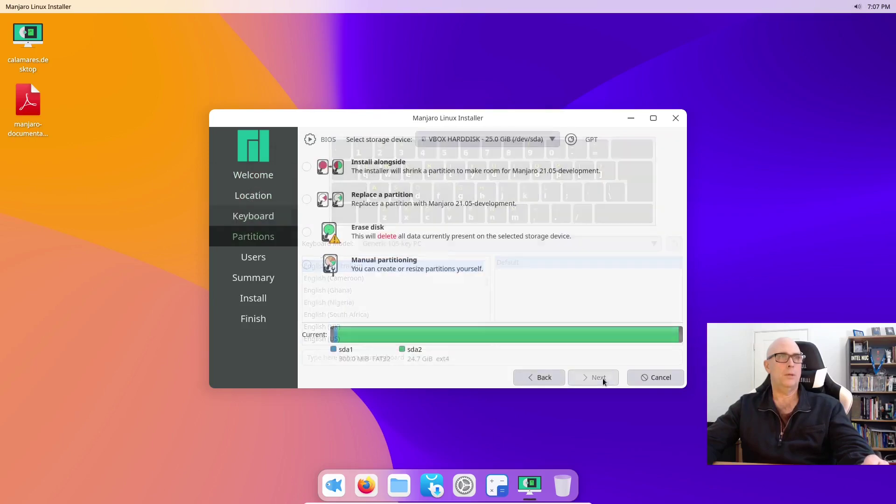
click(307, 232)
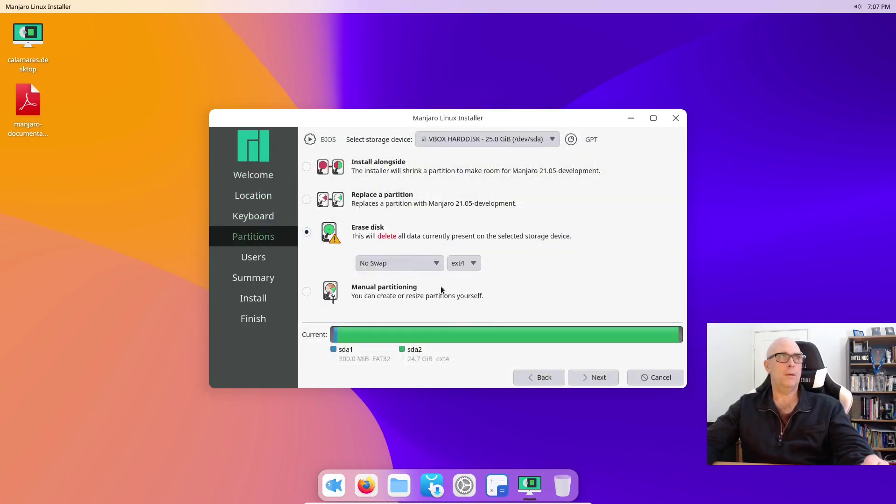
Accept the partition settings and the user account for computer cute-vbox, confirm the installation to disk, and restart from the finished installer
click(595, 379)
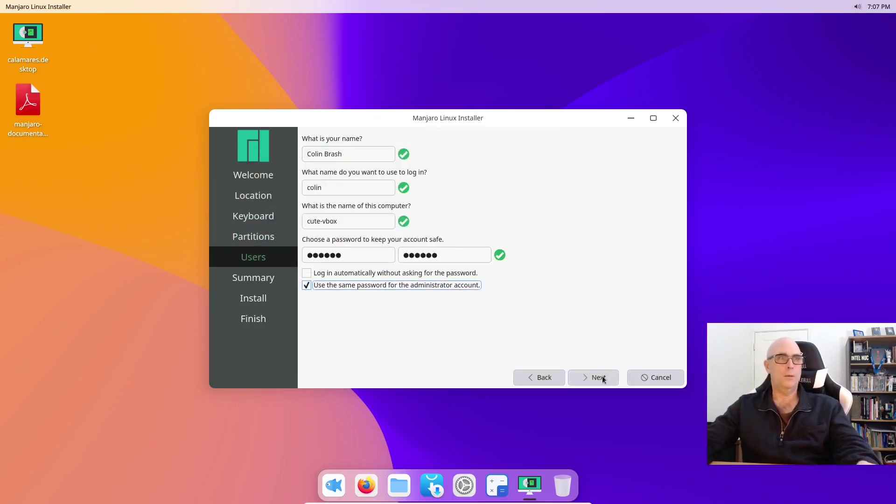
click(602, 378)
click(602, 378)
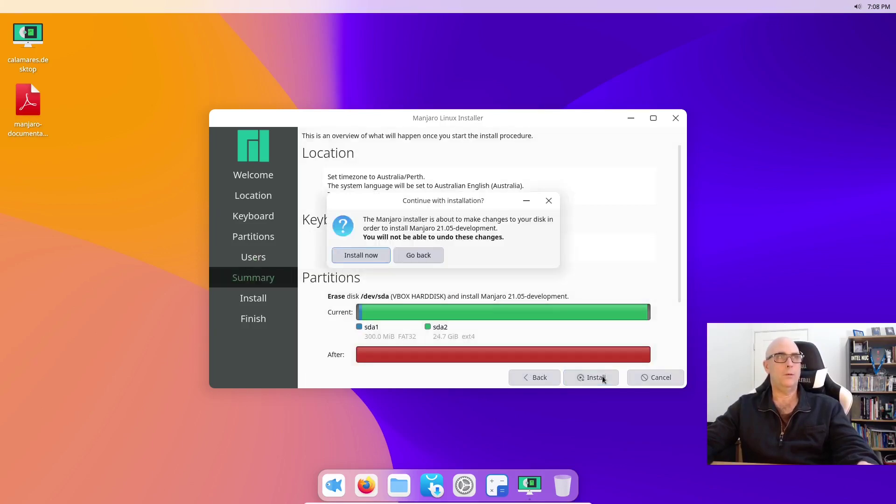
click(371, 258)
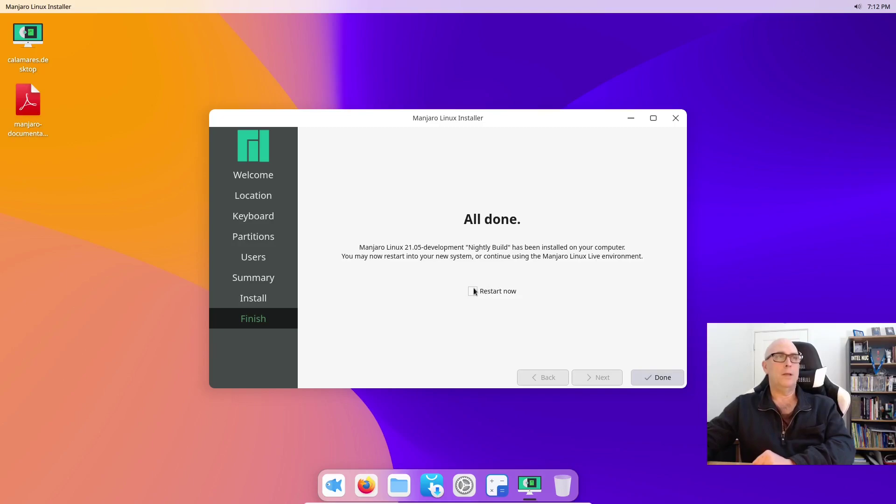
click(664, 378)
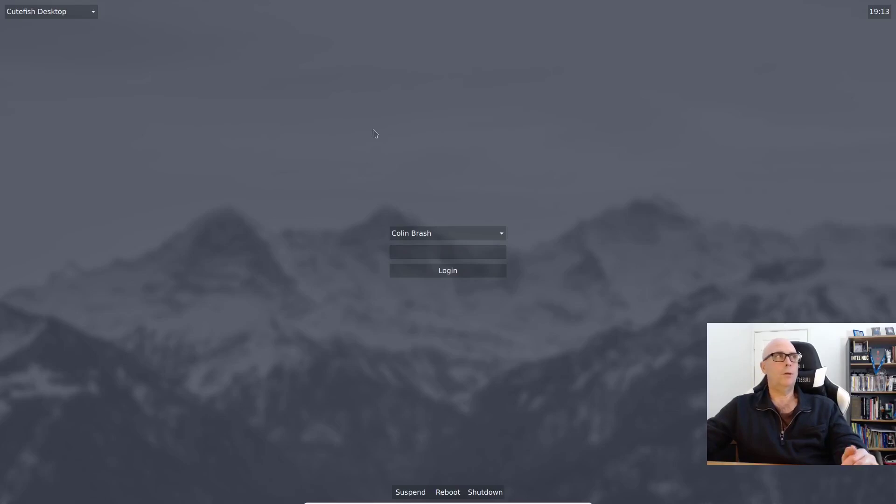
Check the available desktop sessions on the login screen, keep Cutefish Desktop, and log in with the account password
click(91, 14)
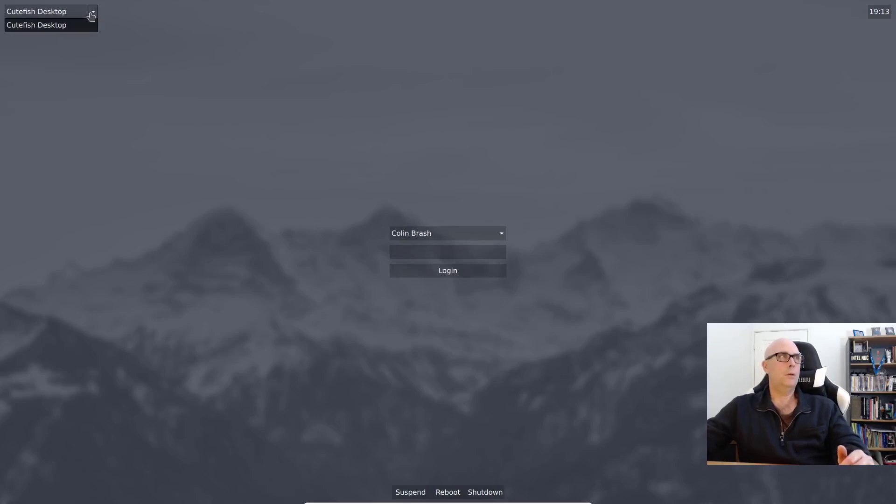
click(91, 14)
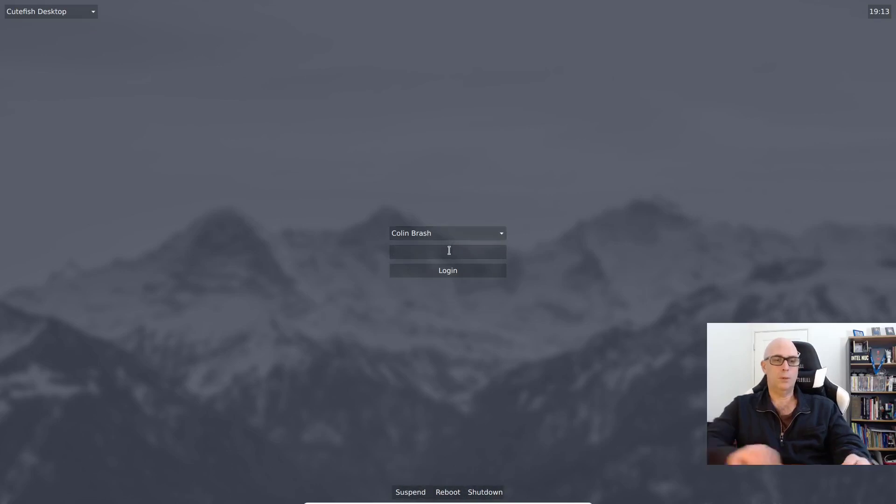
text(••••)
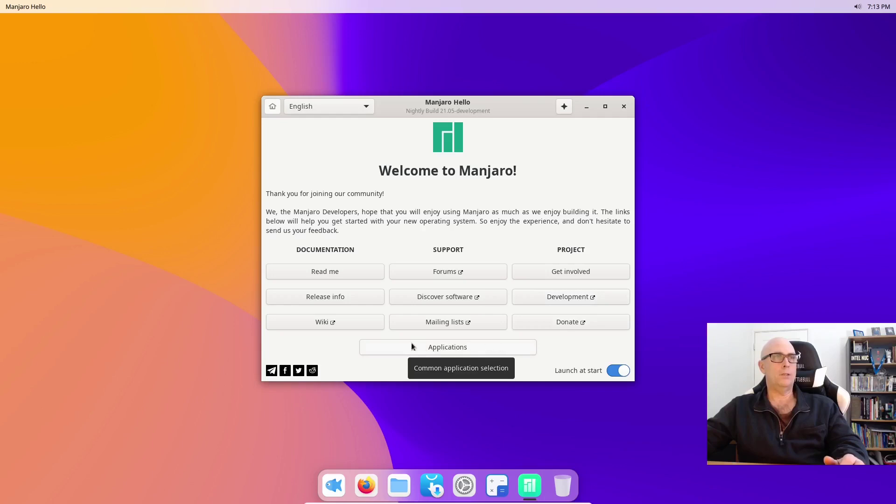
Look through the application categories in Manjaro Hello, including Browsers and Extended language support, and close Manjaro Hello
click(456, 349)
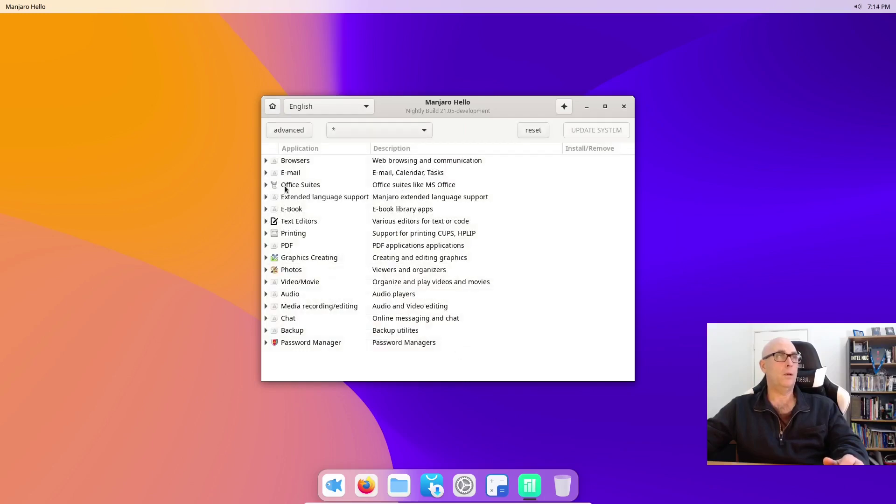
click(267, 161)
click(266, 161)
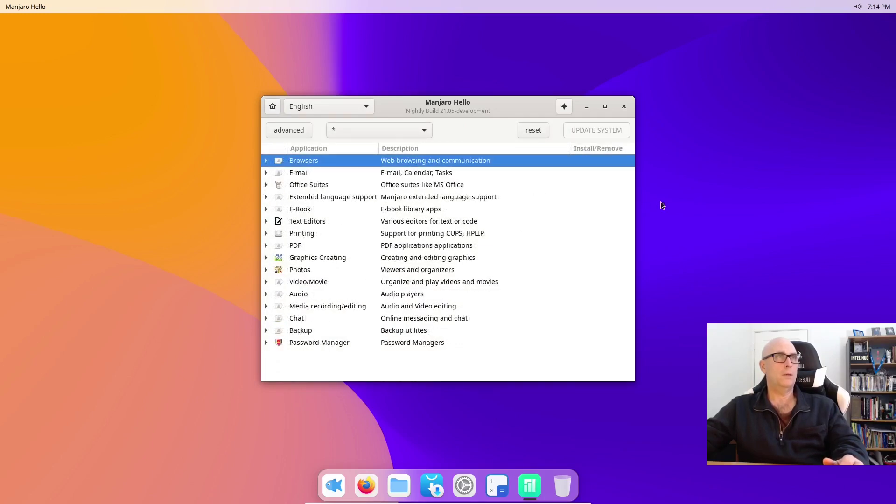
drag(460, 103, 454, 84)
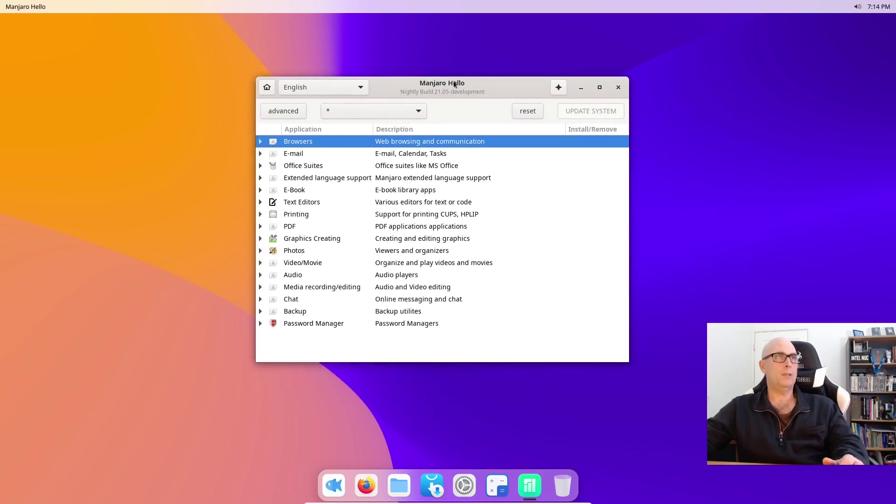
click(261, 179)
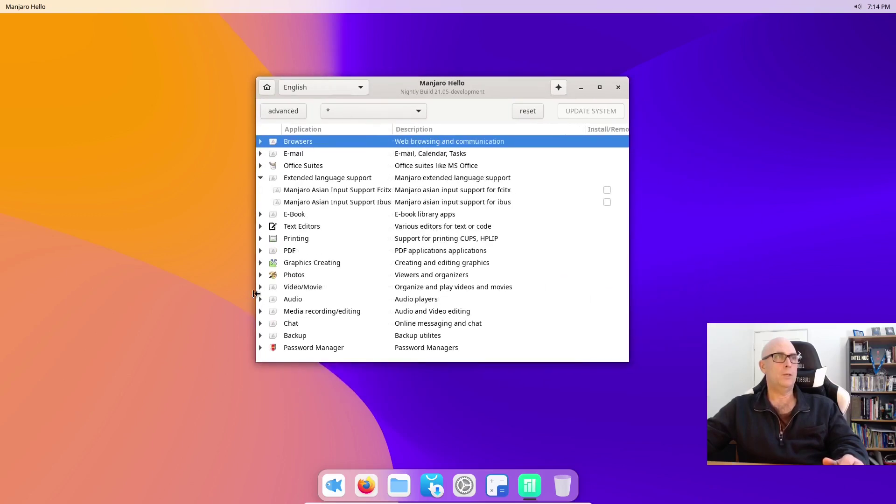
click(259, 181)
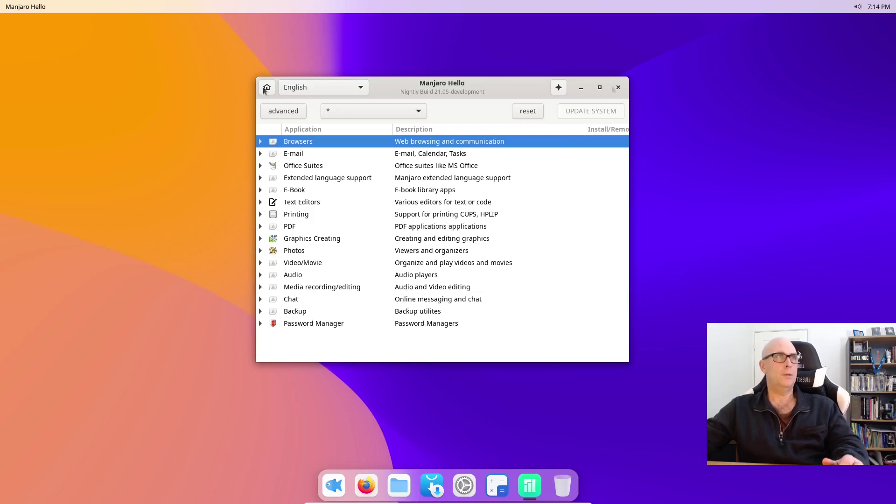
click(265, 89)
click(618, 87)
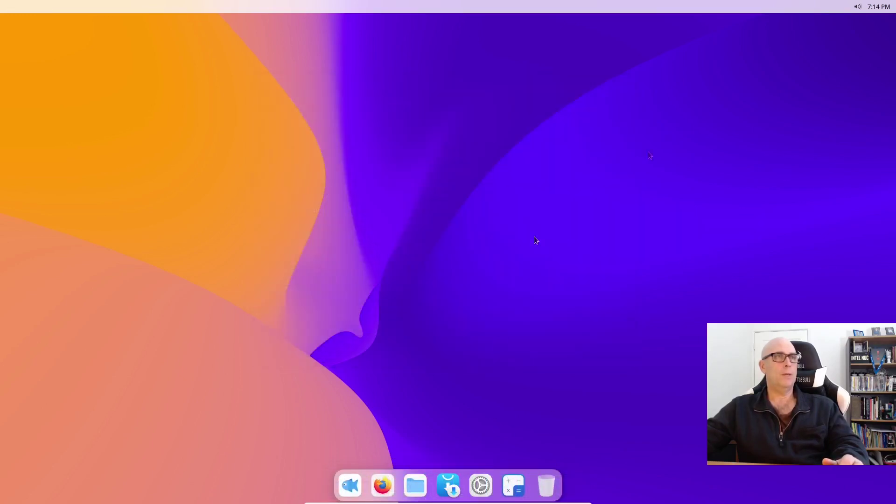
Apply all pending updates in Add/Remove Software and restart the system
click(502, 124)
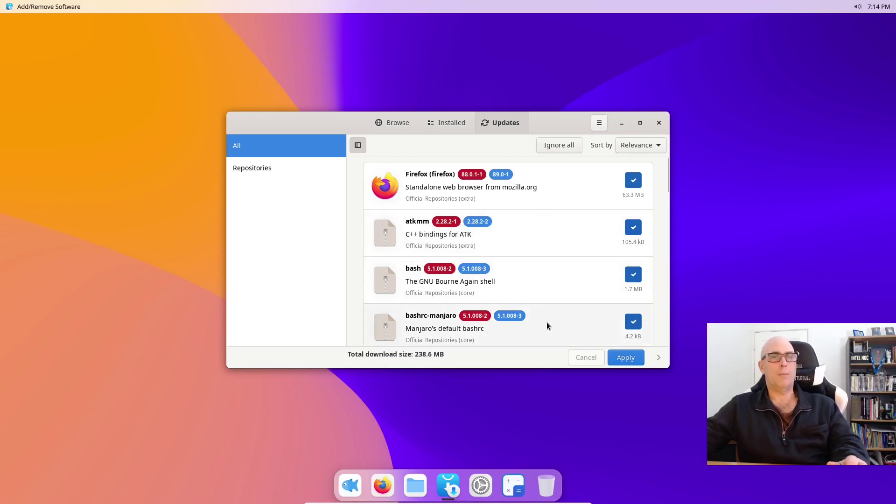
click(626, 358)
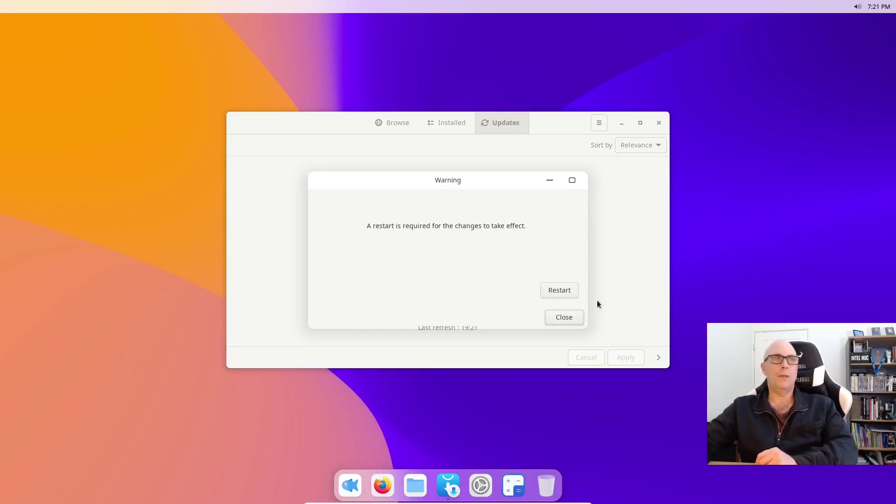
click(560, 291)
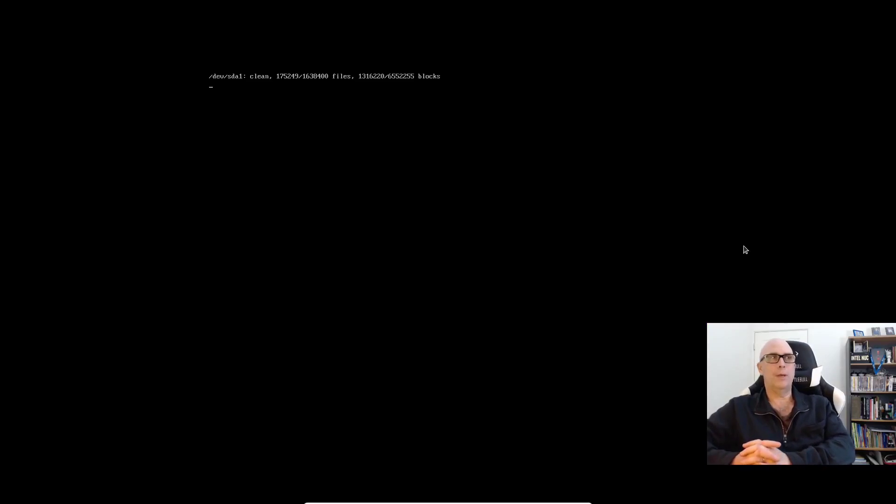
Log in with the account password, turn off Launch at start in Manjaro Hello, and close it
text(***)
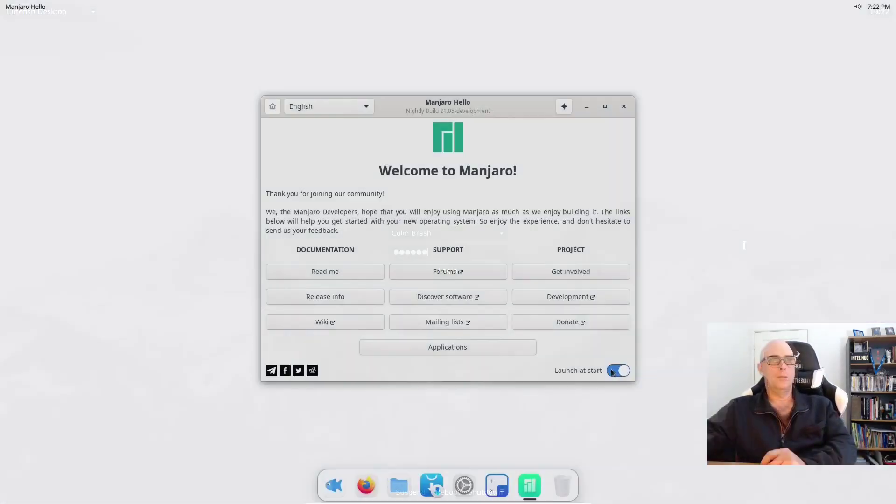
click(613, 369)
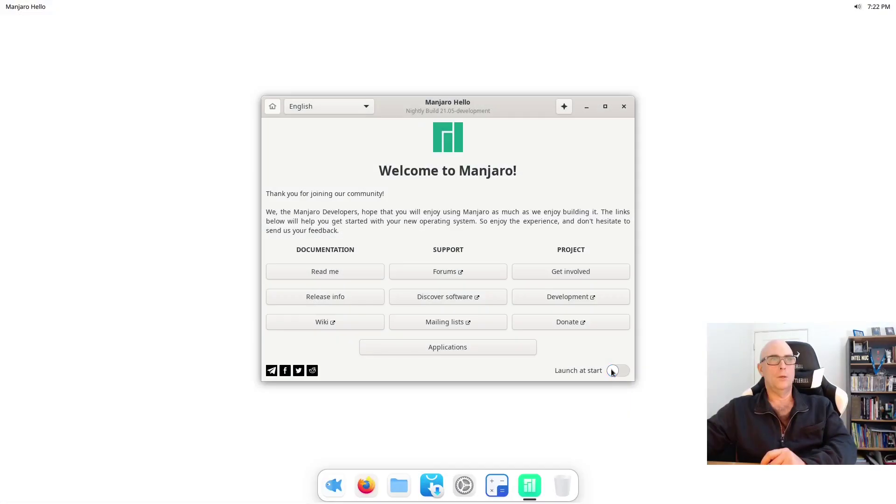
click(623, 106)
Try several pictures as the desktop background in Settings, ending with the yellow and red one, and close Settings
right_click(441, 160)
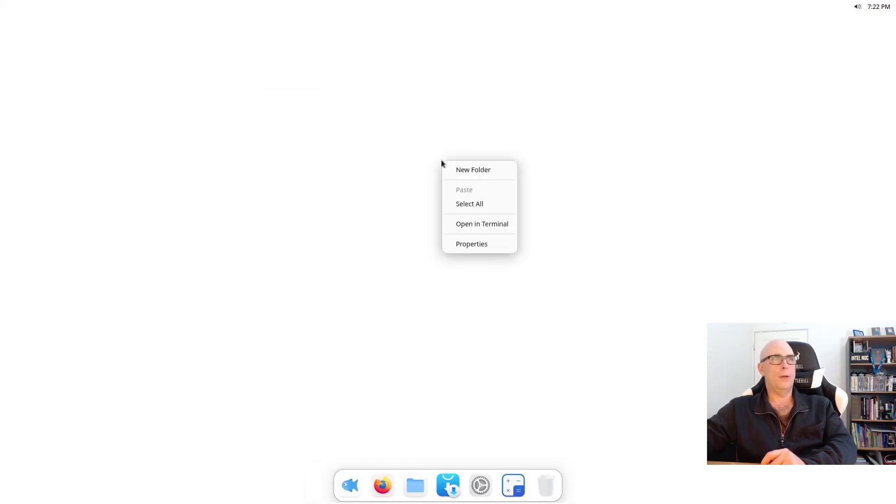
click(480, 486)
click(275, 237)
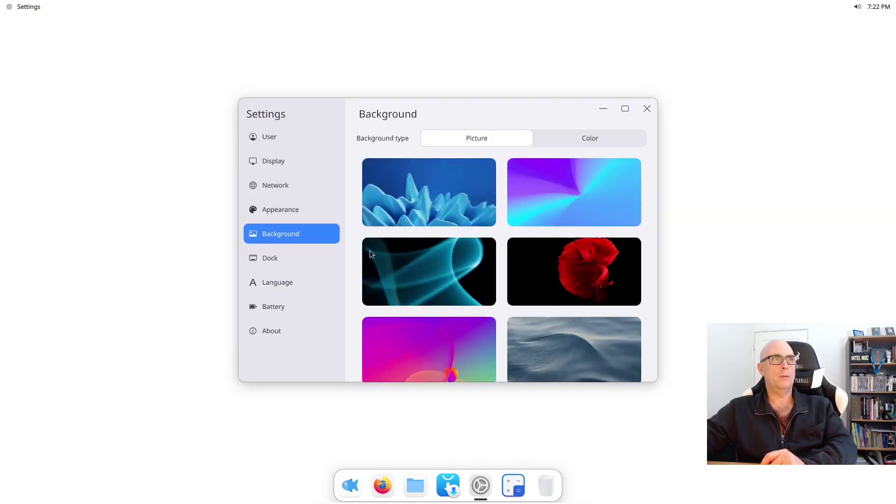
click(550, 197)
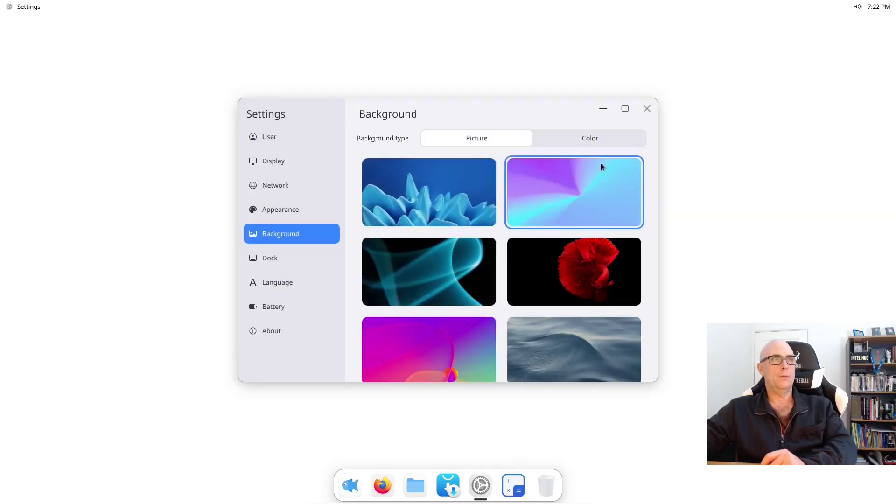
click(432, 337)
scroll(450, 321, down, 3)
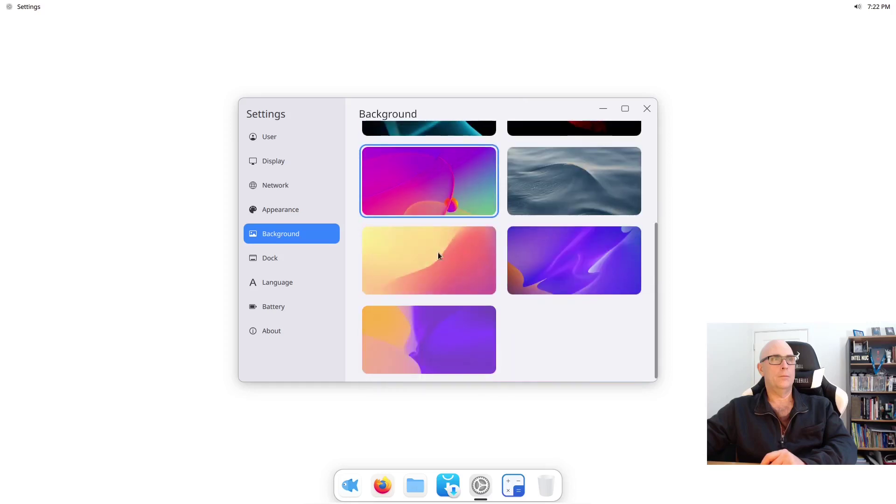
click(437, 275)
Shut down the system through the power options in the quick settings
click(858, 6)
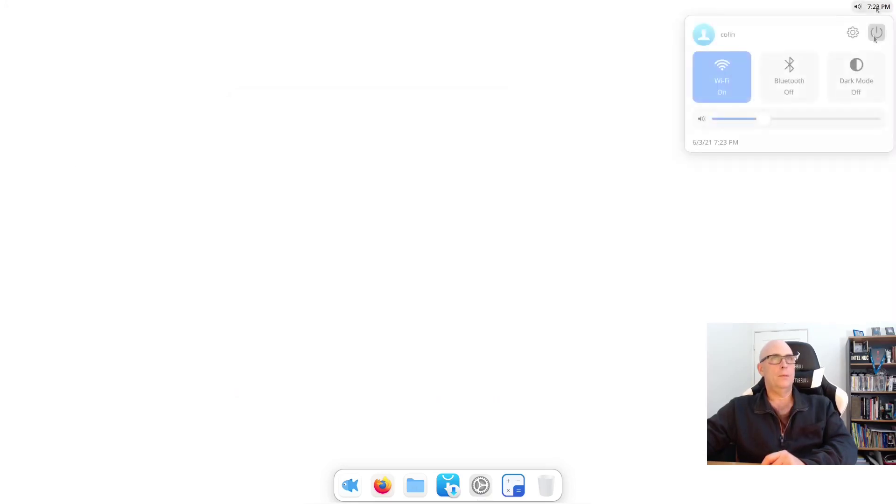
click(876, 32)
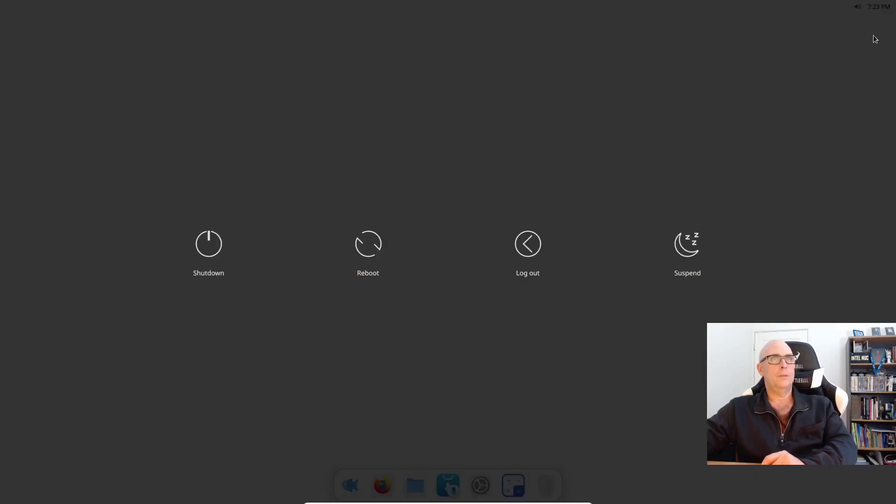
click(214, 269)
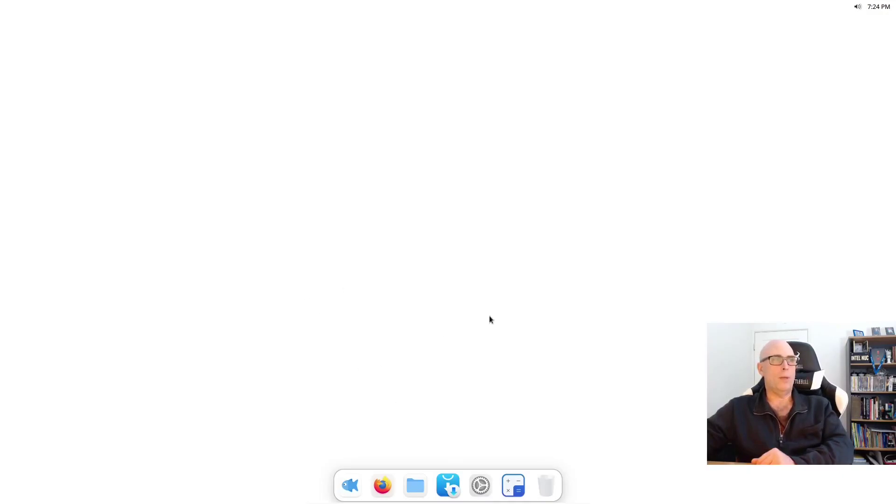
Turn on Dark Mode in the quick settings and open the power options
click(861, 7)
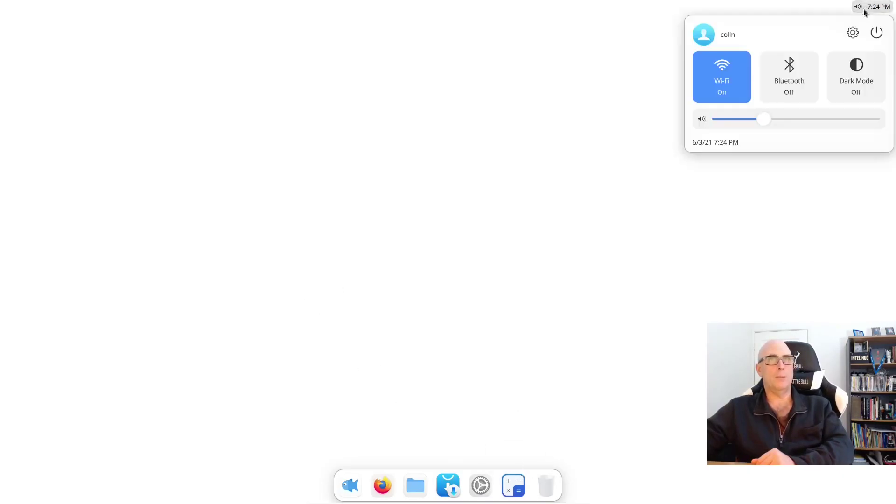
click(848, 76)
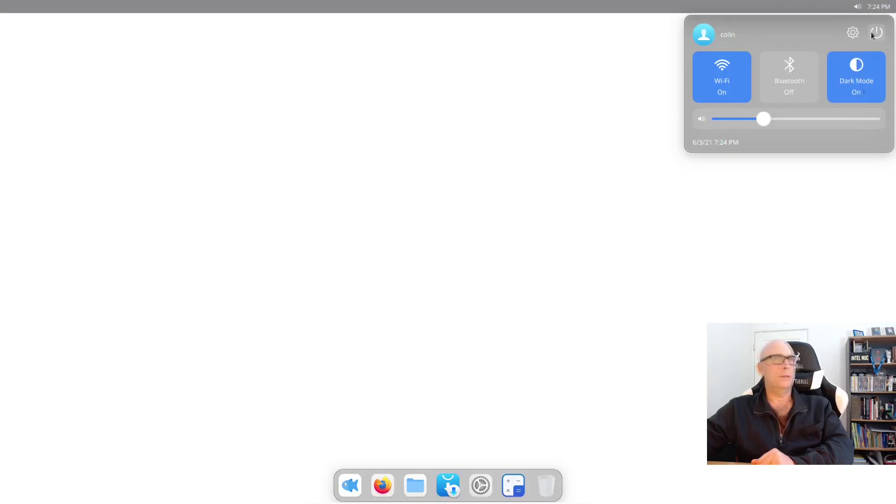
click(876, 33)
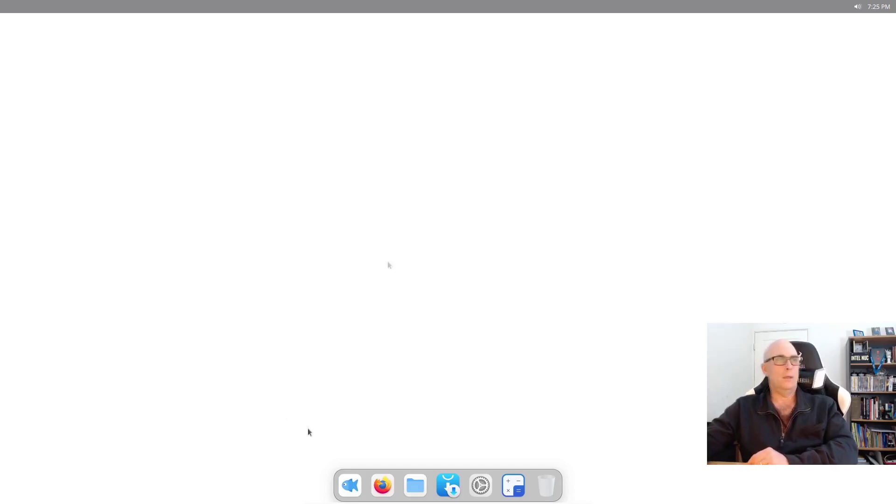
Check for updates in Add/Remove Software, refresh the list, close the window and open the launcher
click(350, 485)
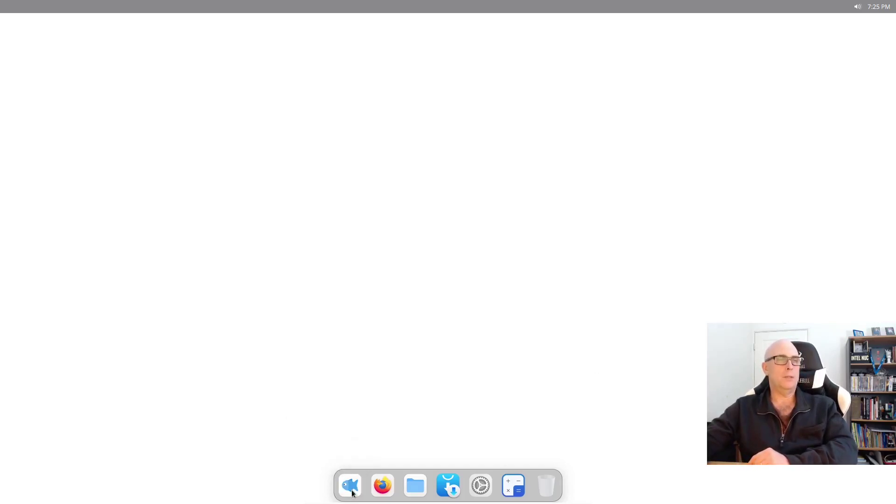
click(505, 192)
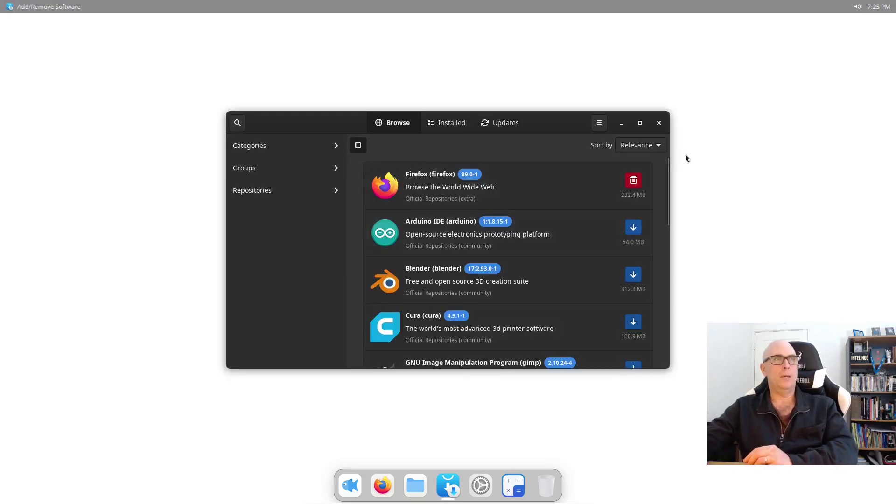
click(504, 122)
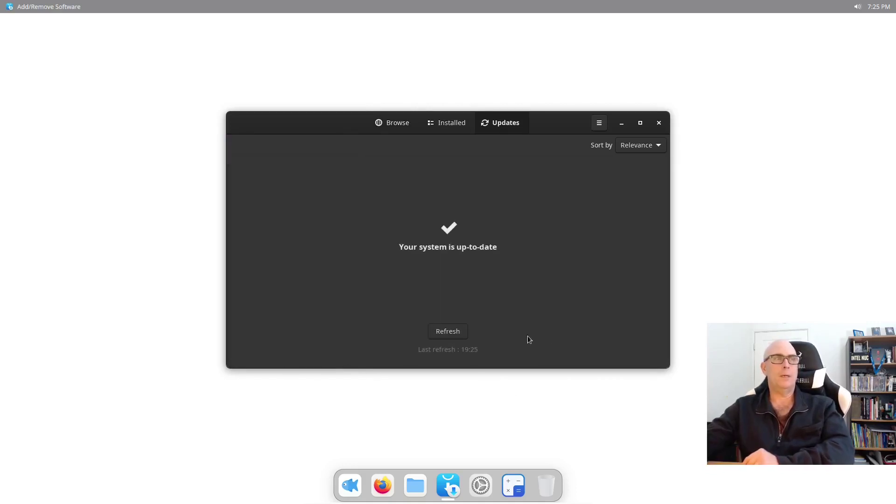
click(455, 337)
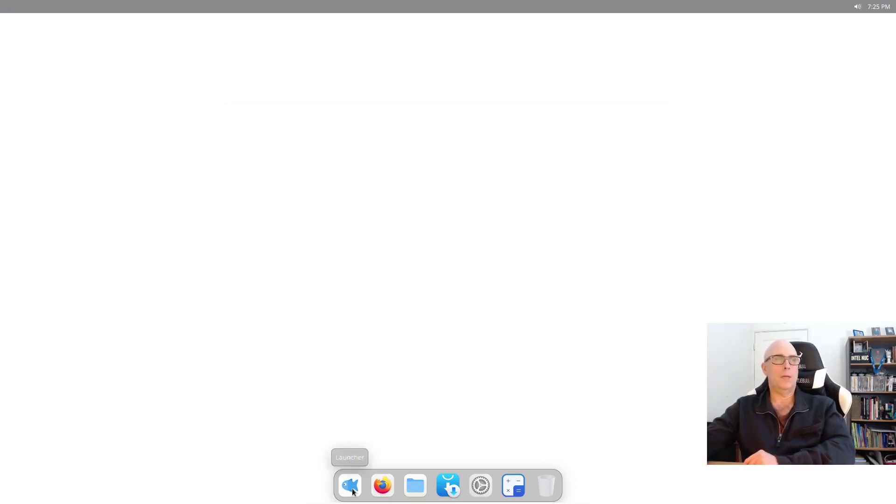
click(351, 489)
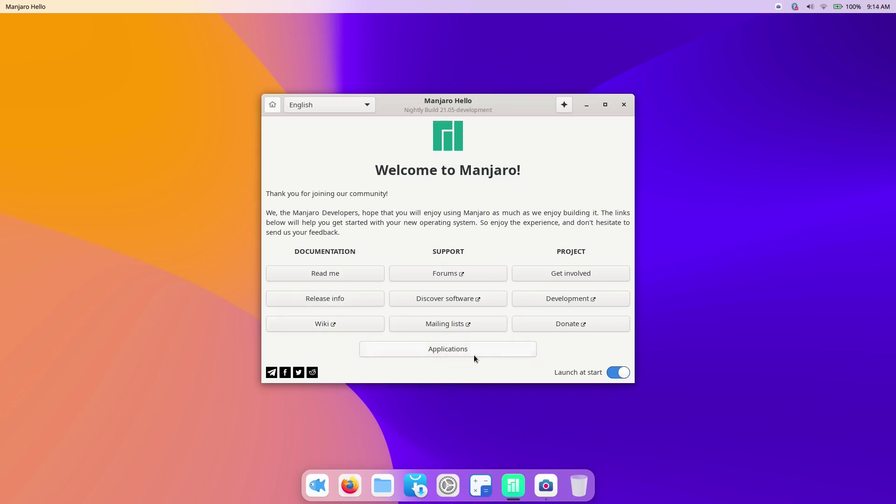
View the application selection in Manjaro Hello, close it, and show the installed applications in the launcher
click(429, 351)
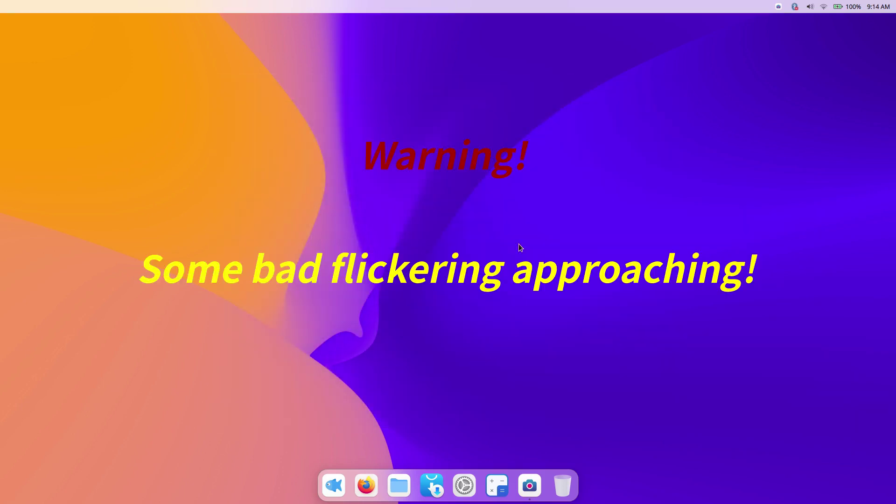
click(334, 486)
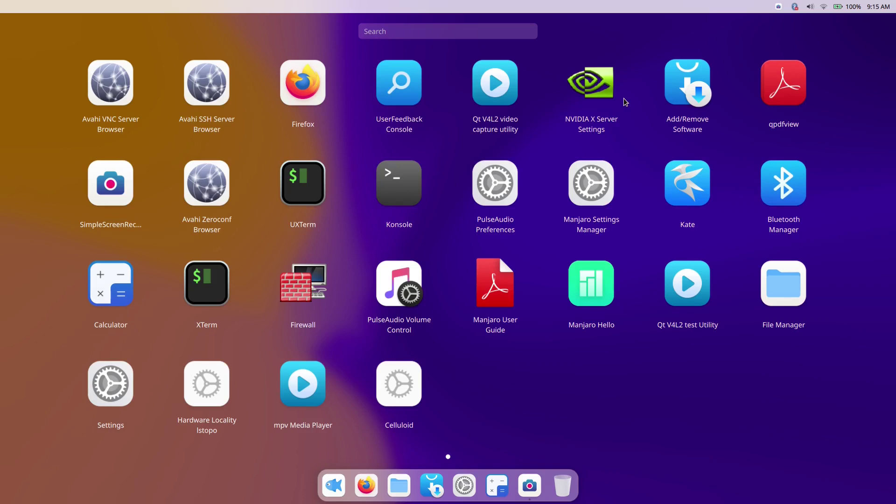
Start Firefox, play the YouTube tearing test video in a maximized window, and view it in full screen before returning to the normal view
click(312, 80)
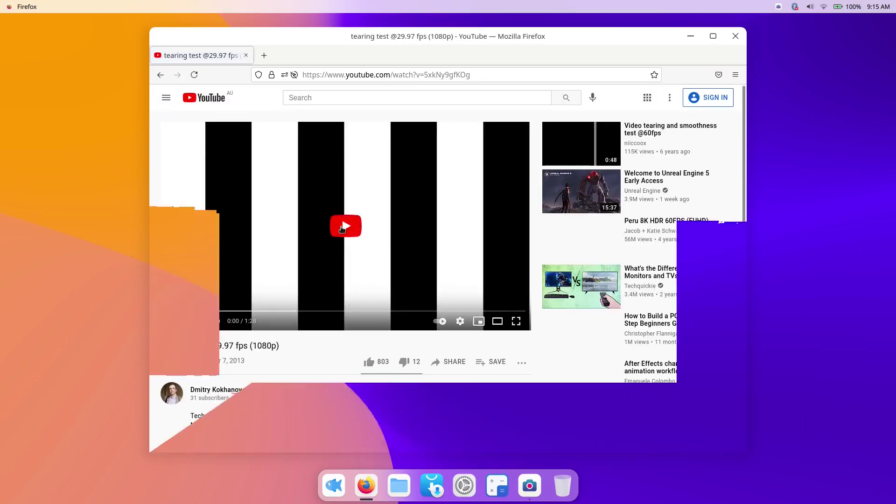
click(345, 226)
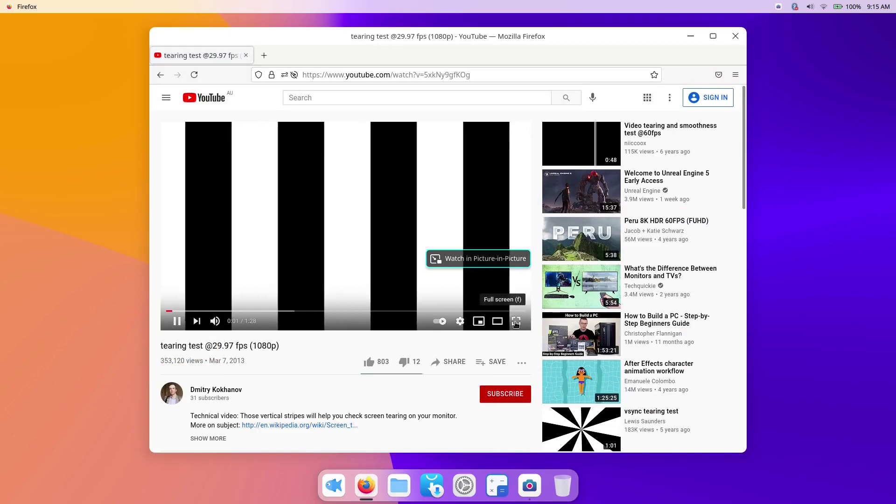
drag(539, 35, 540, 41)
double_click(538, 38)
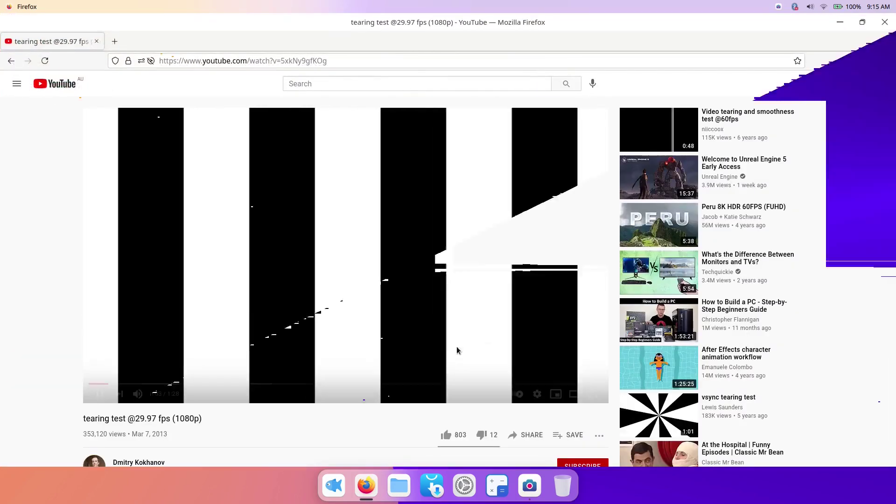
click(593, 394)
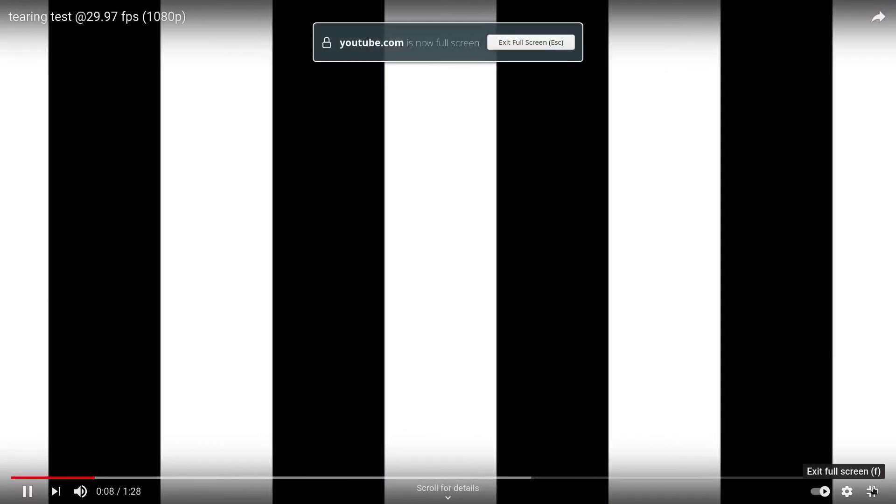
click(873, 491)
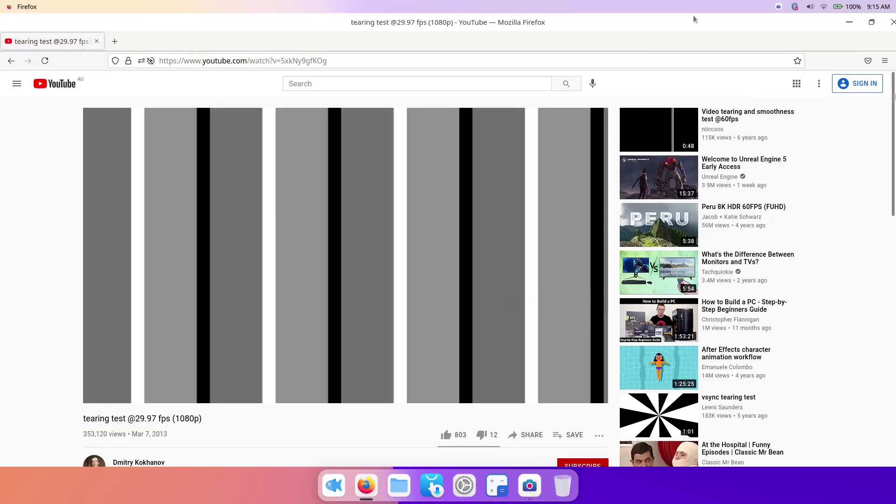
Try to move the maximized Firefox window by its title bar and close the browser
drag(694, 20, 680, 3)
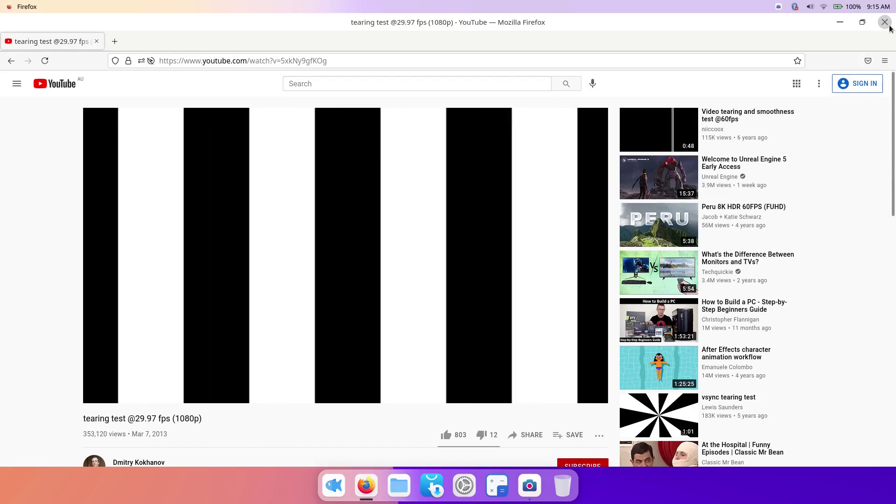
drag(621, 24, 616, 2)
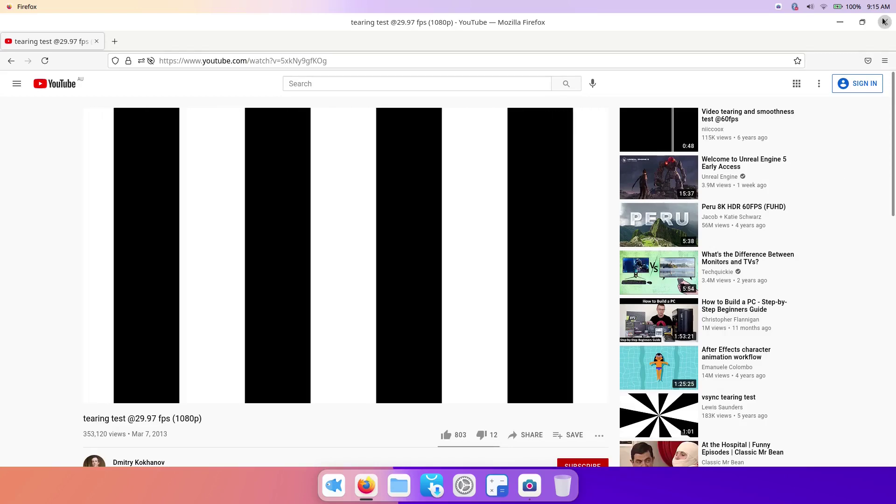
drag(555, 23, 593, 1)
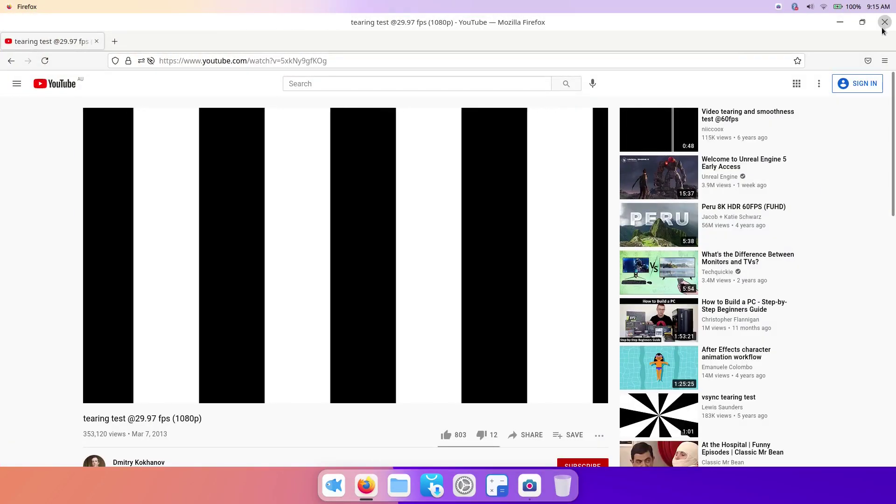
click(885, 22)
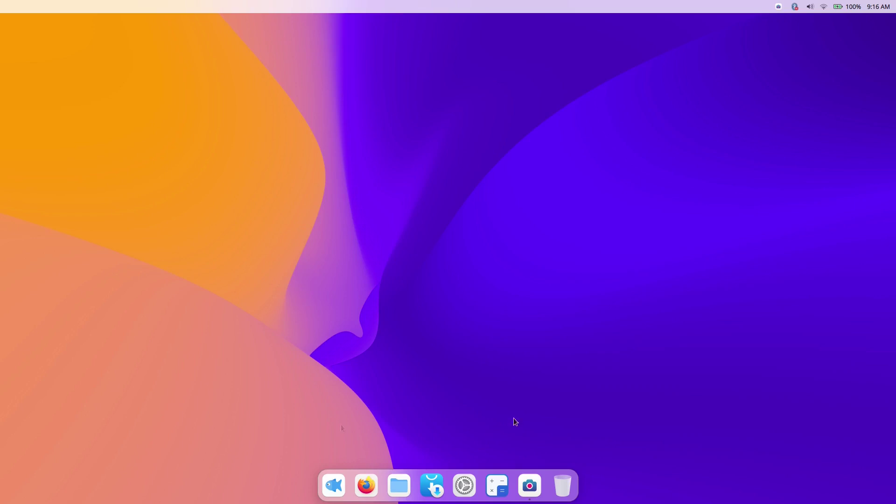
Go to the Videos folder in File Manager and view the properties of the first CuteFish recording, leaving them without changes
click(334, 488)
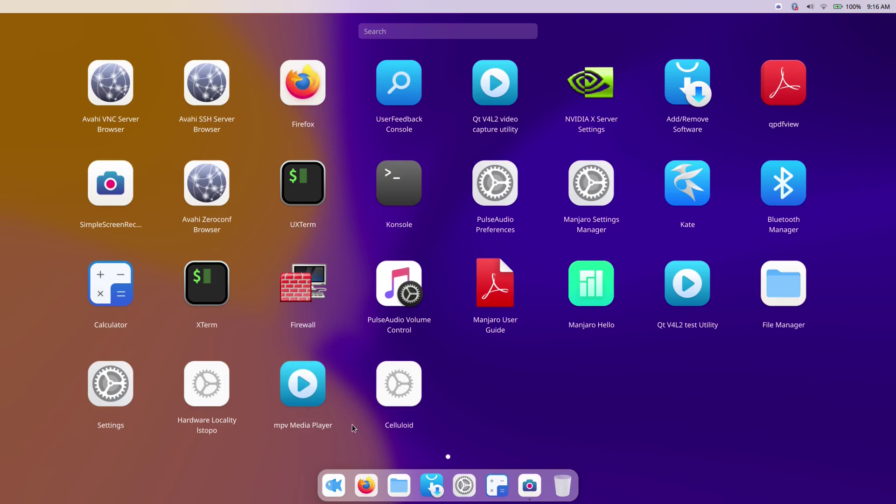
click(399, 486)
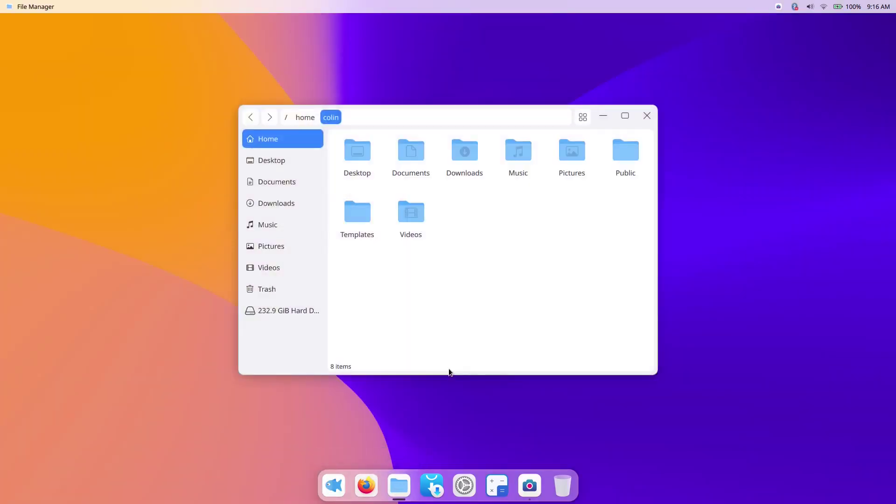
double_click(412, 215)
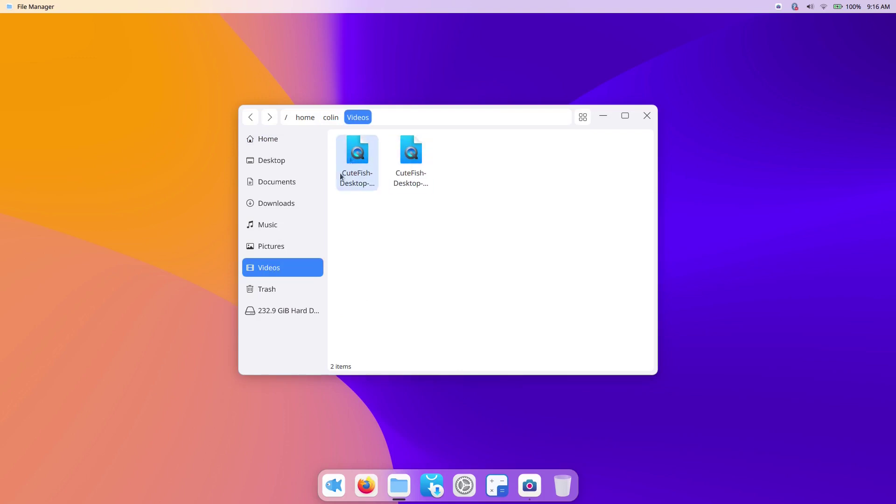
right_click(349, 159)
click(378, 251)
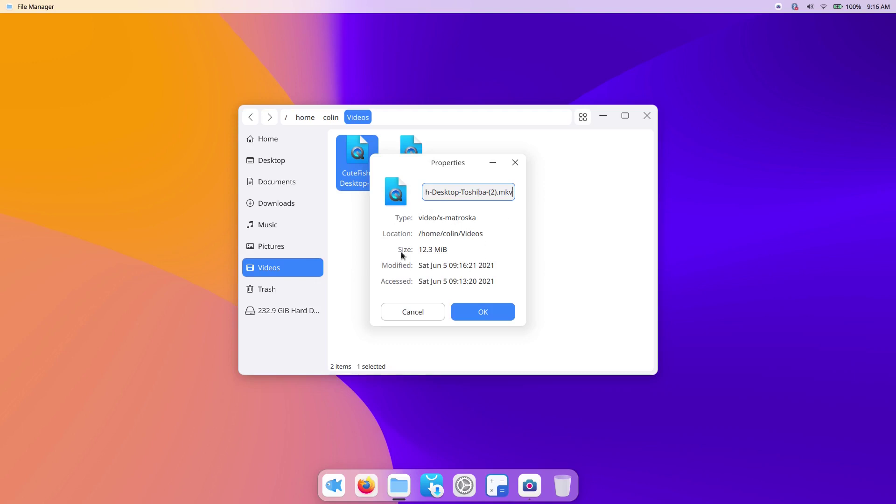
click(413, 312)
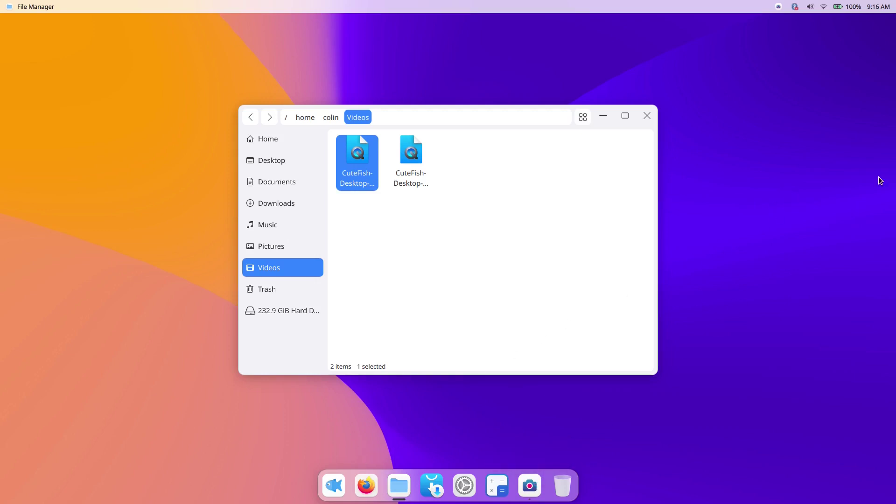
Check the top-bar options of the screen recorder and File Manager, and view the output devices in PulseAudio Volume Control
right_click(779, 7)
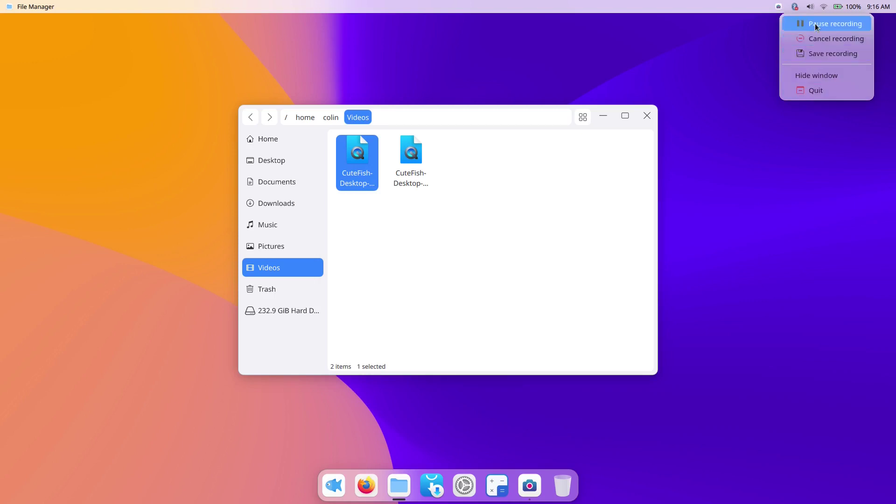
click(754, 26)
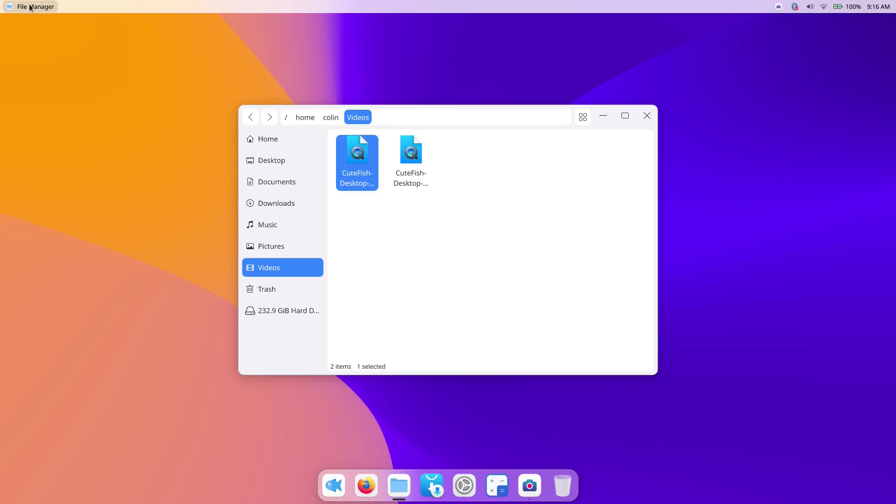
click(30, 6)
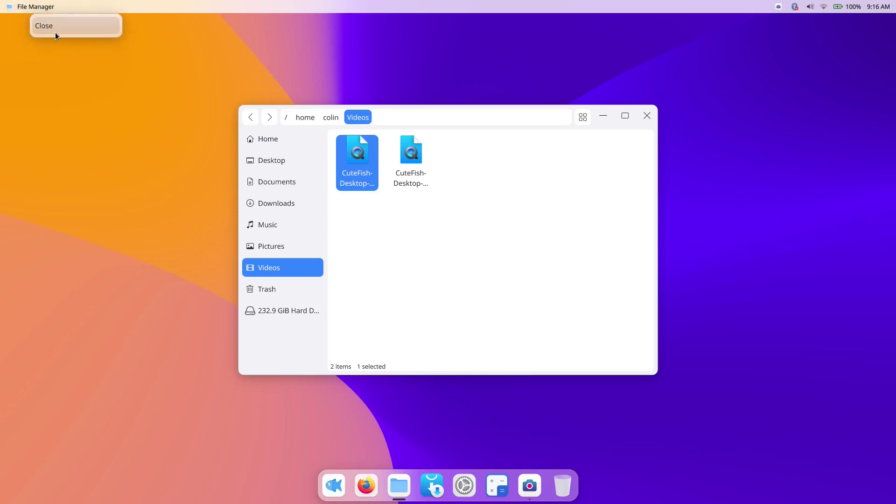
click(80, 158)
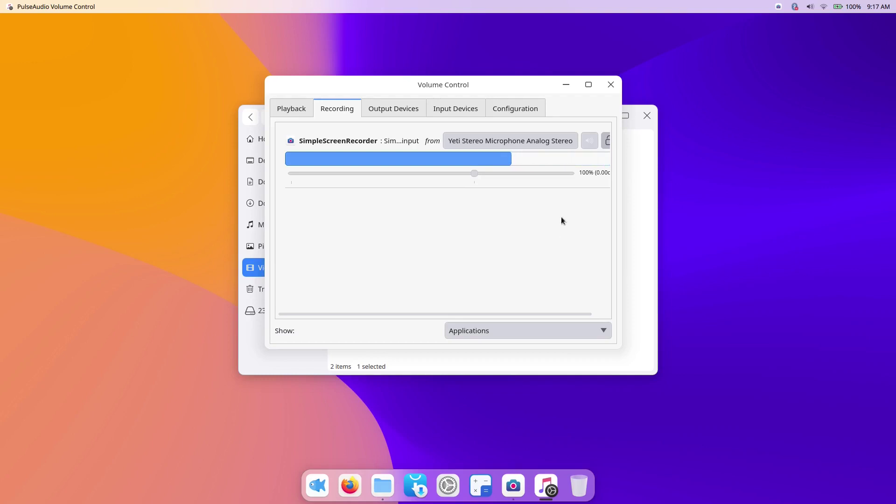
click(386, 108)
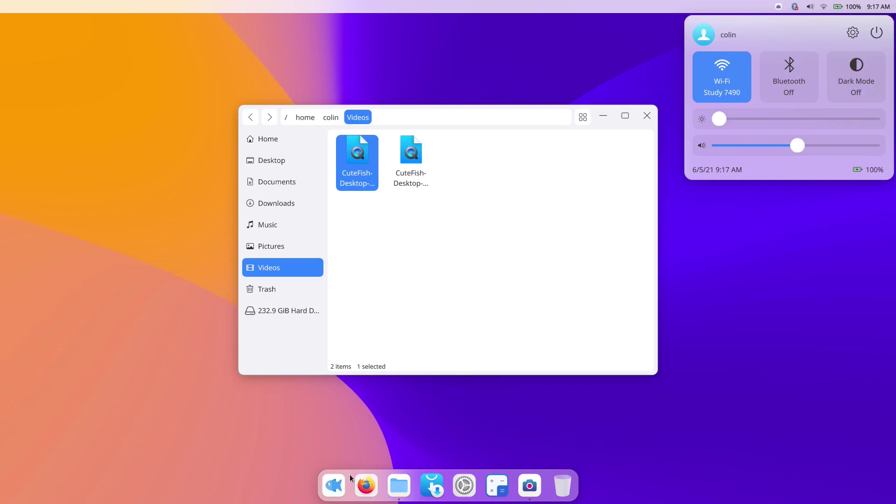
Show the launcher's applications, browse the Photo & Video category in Add/Remove Software, and close that window
click(333, 485)
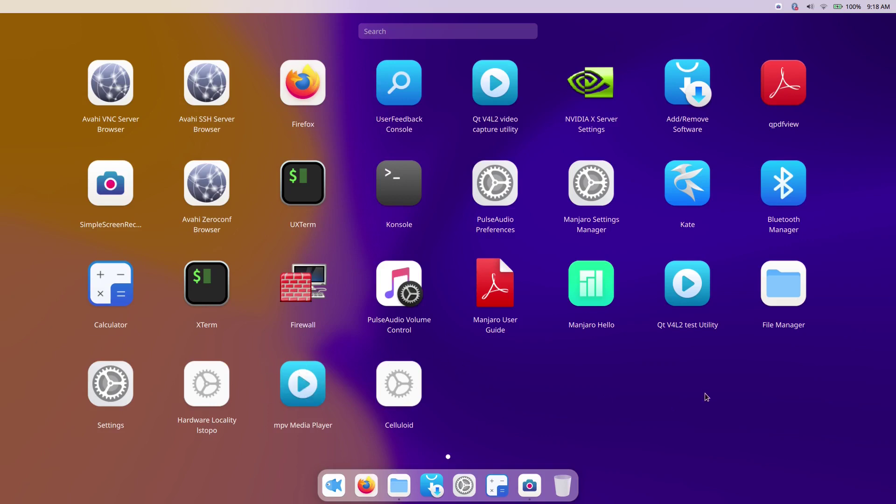
click(434, 487)
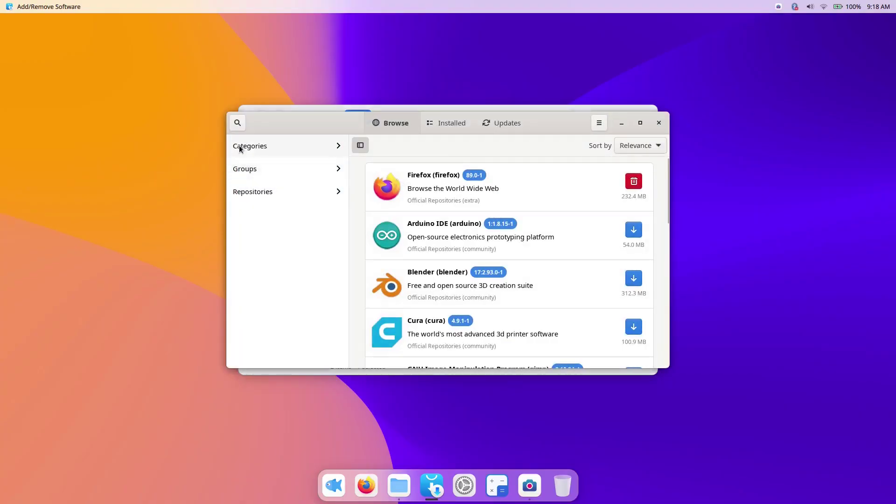
click(239, 147)
click(266, 190)
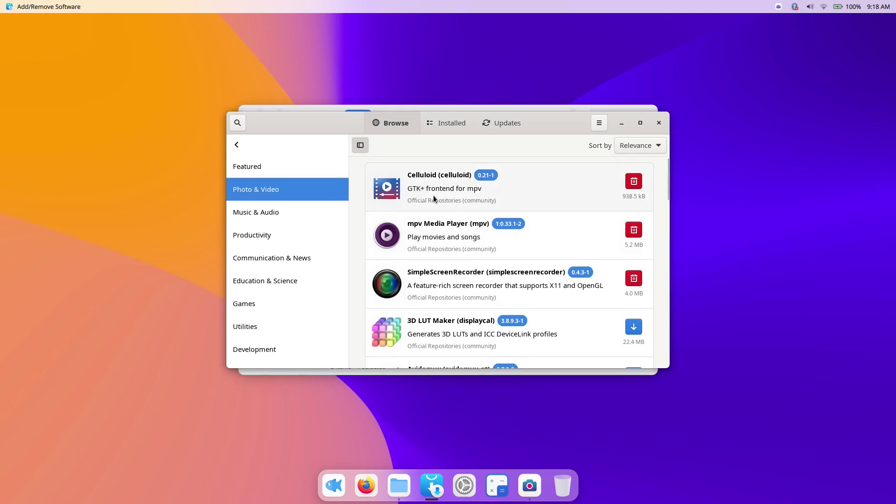
click(659, 123)
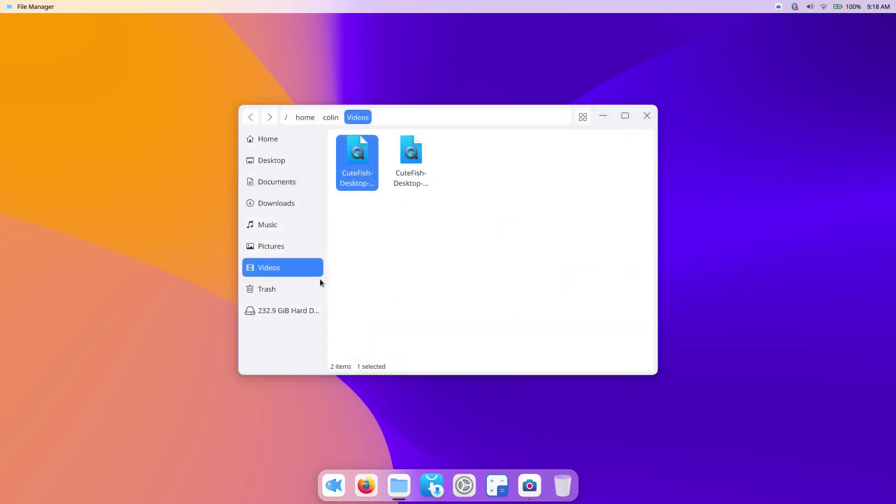
Open the Trash and review the options for the deleted CuteFish recording and for the file view and sorting
click(286, 290)
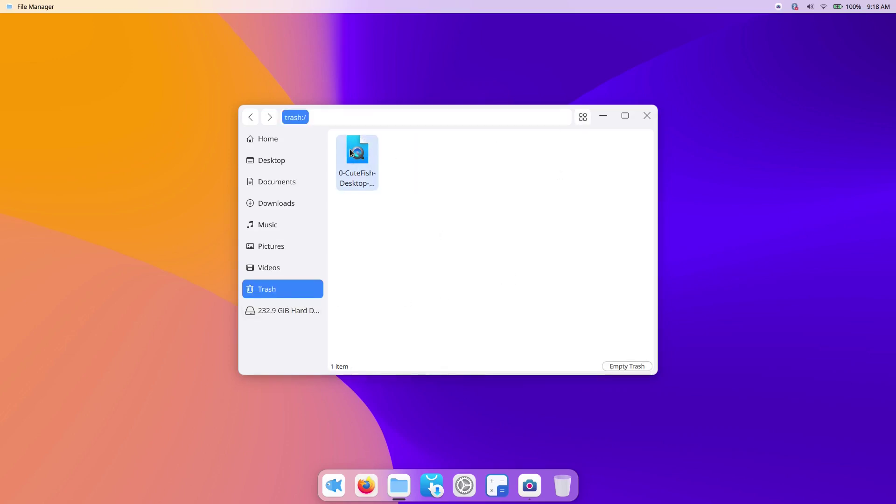
right_click(351, 152)
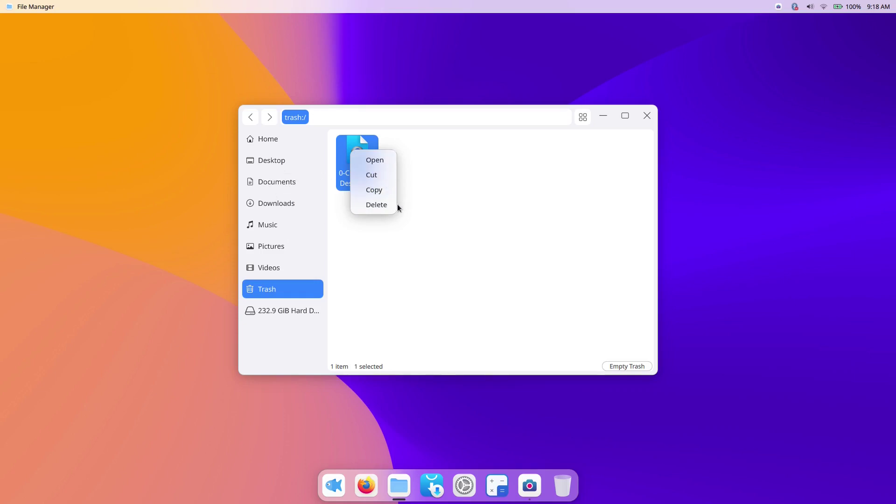
click(563, 308)
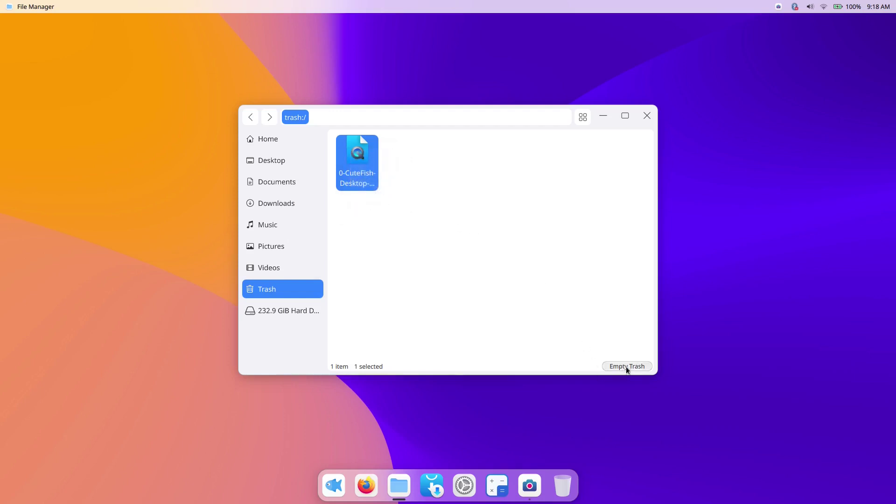
right_click(351, 153)
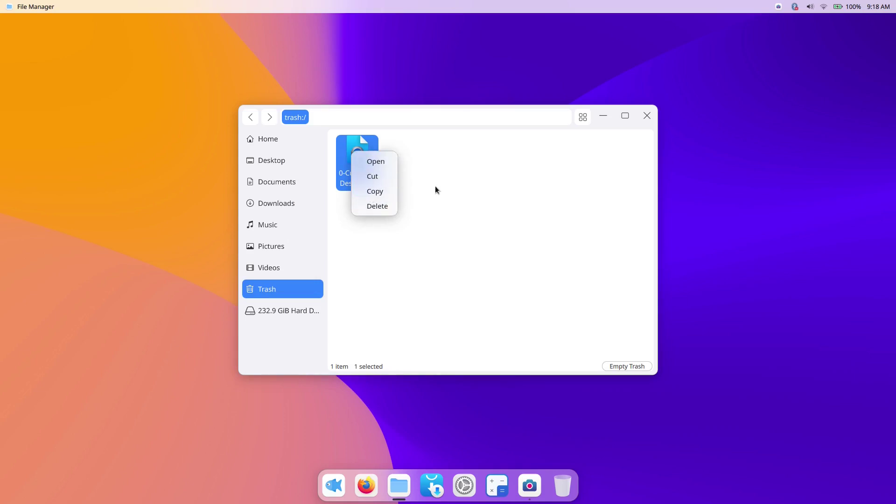
click(567, 187)
click(583, 116)
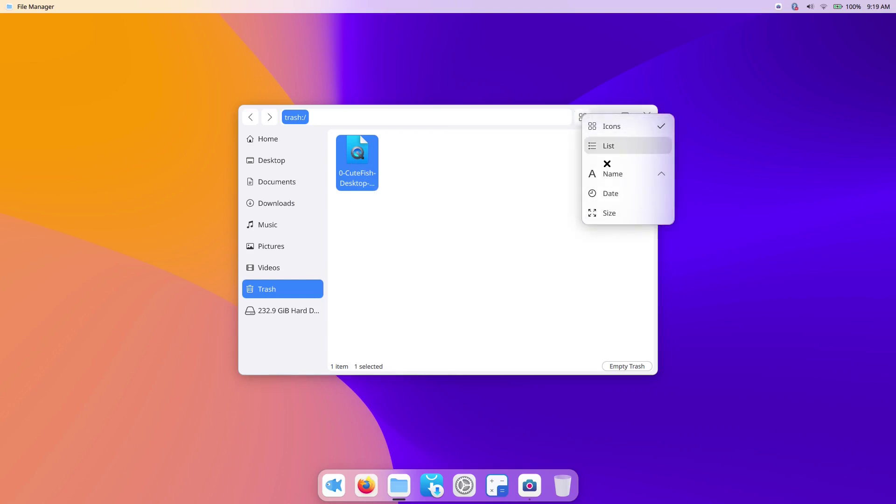
click(449, 191)
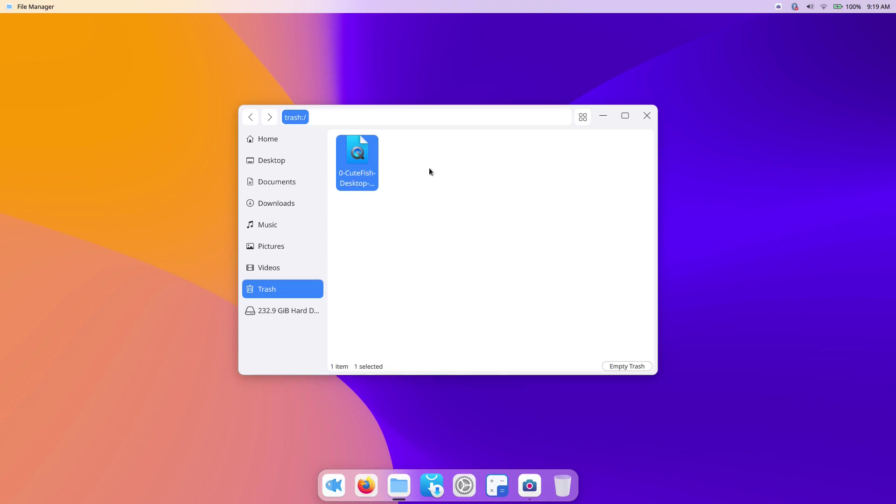
Try to open the CuteFish recording from the Trash and close the window
right_click(358, 156)
click(387, 161)
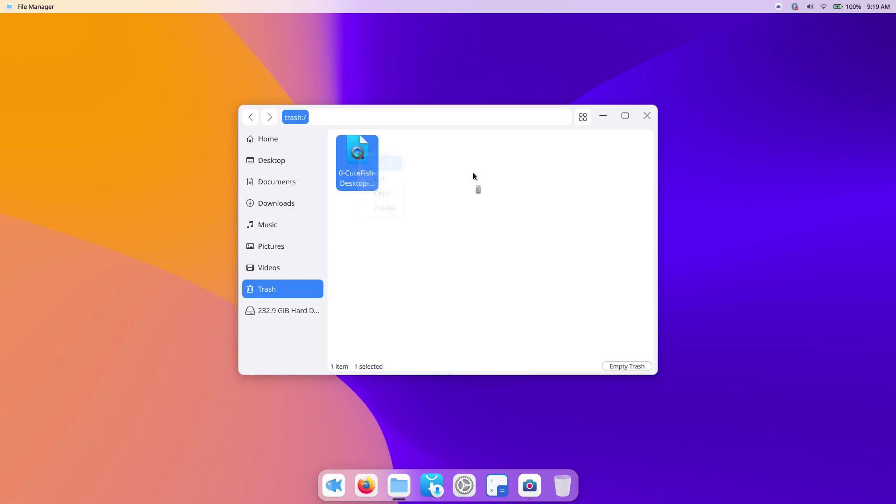
click(885, 23)
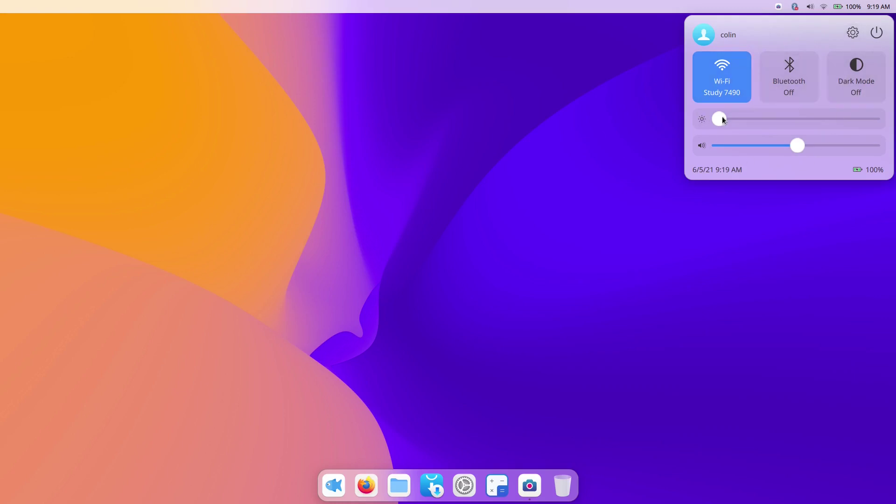
Try lowering the screen brightness in the quick settings and open the Battery settings
drag(722, 119, 674, 108)
click(869, 170)
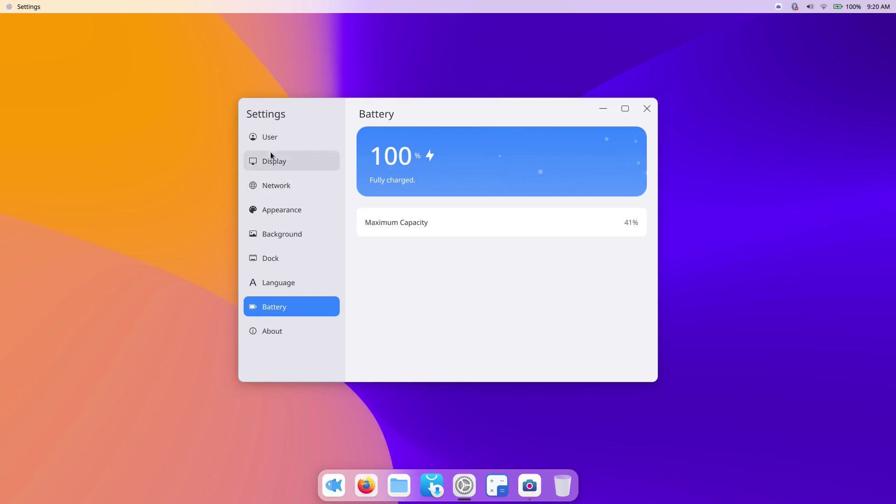
View the User and Display settings and list the available screen resolutions
click(273, 138)
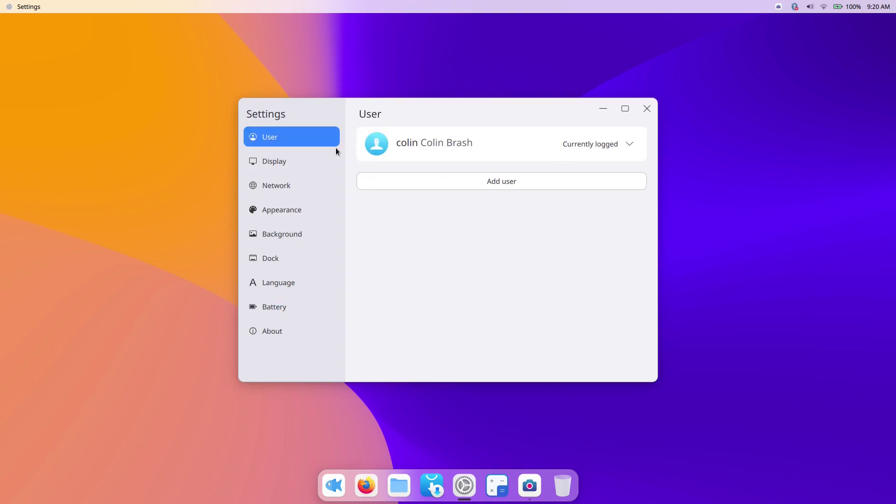
click(282, 166)
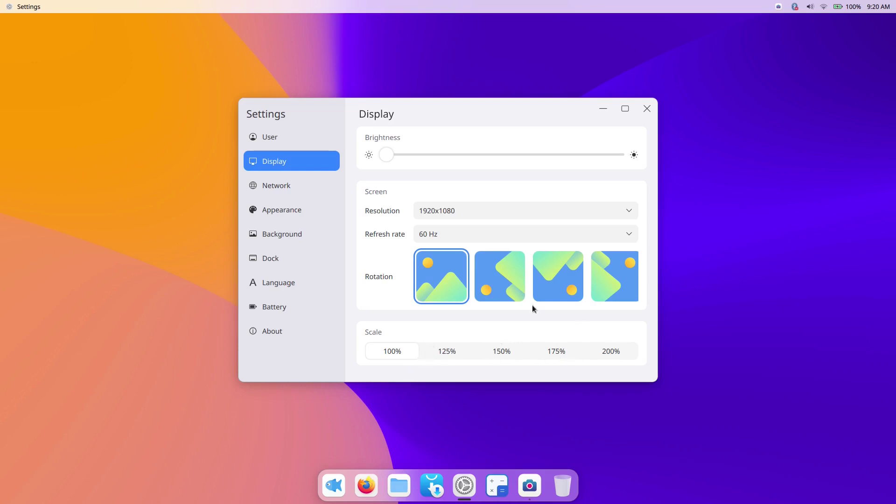
click(612, 211)
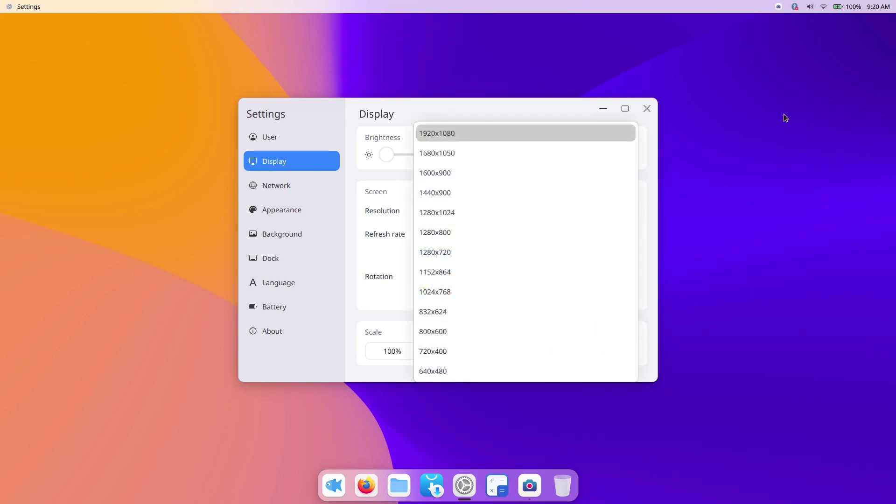
View the Network settings, close Settings and reopen it from the quick settings to view the Network page again
click(760, 129)
click(281, 187)
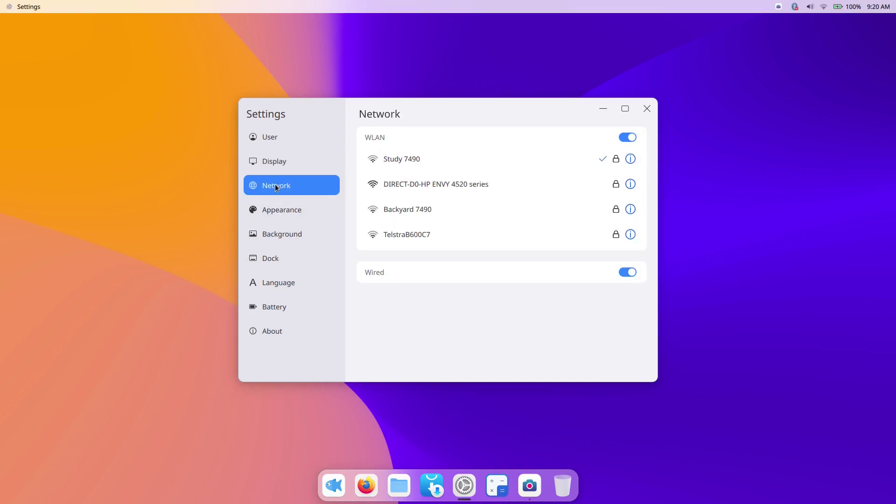
click(859, 6)
click(858, 6)
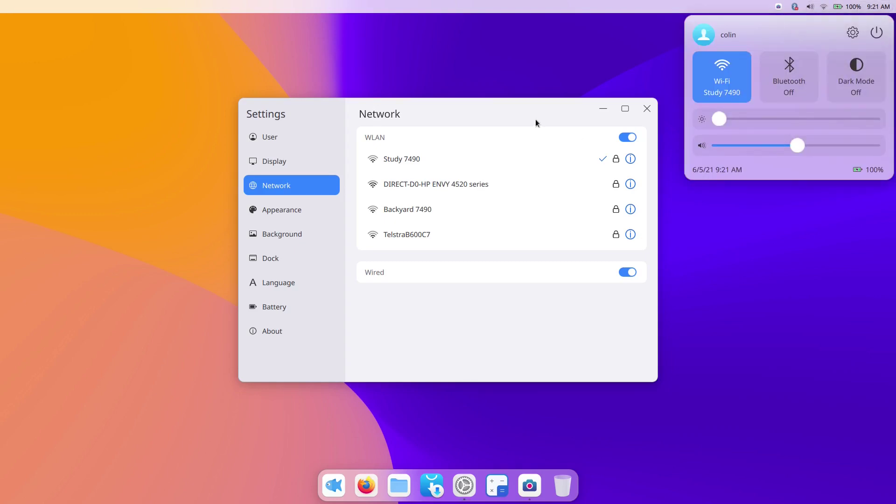
click(647, 108)
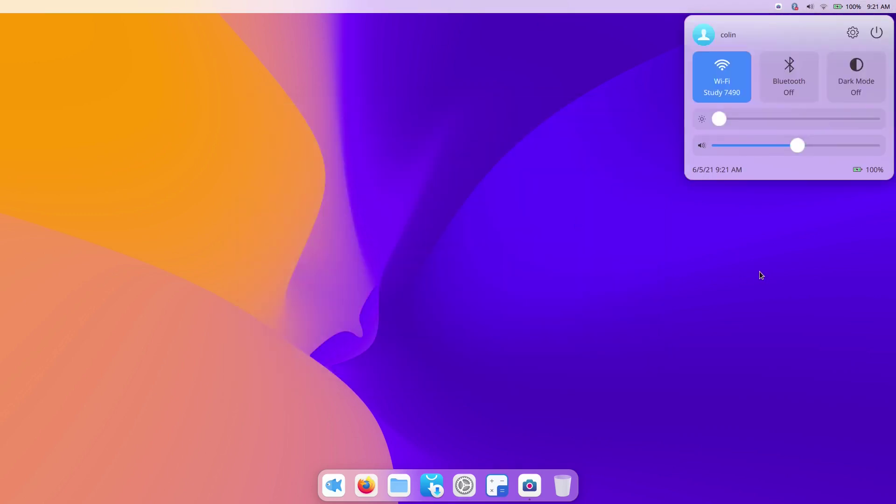
click(853, 32)
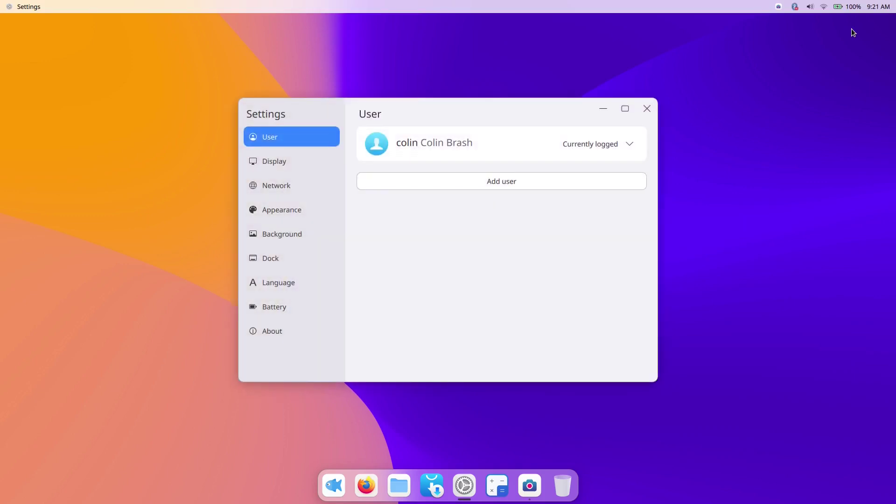
click(269, 186)
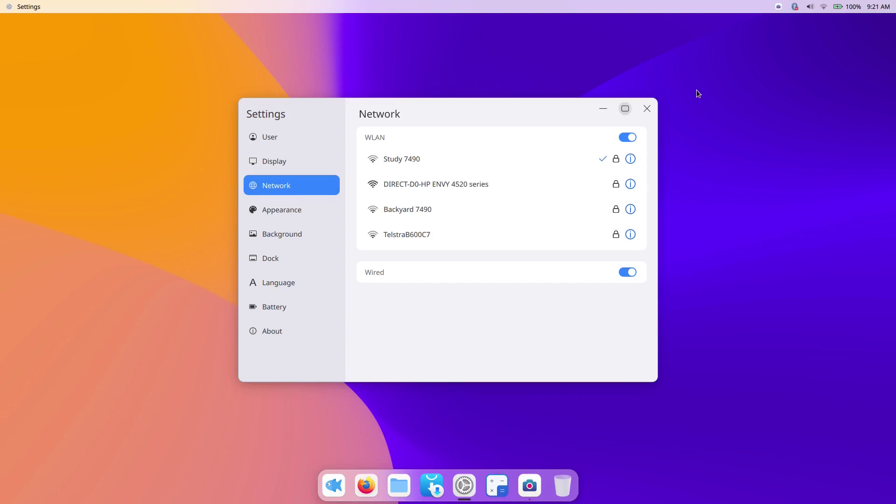
Reopen Settings from the quick settings and look through the Appearance, Network, User and Display pages
click(646, 108)
click(849, 6)
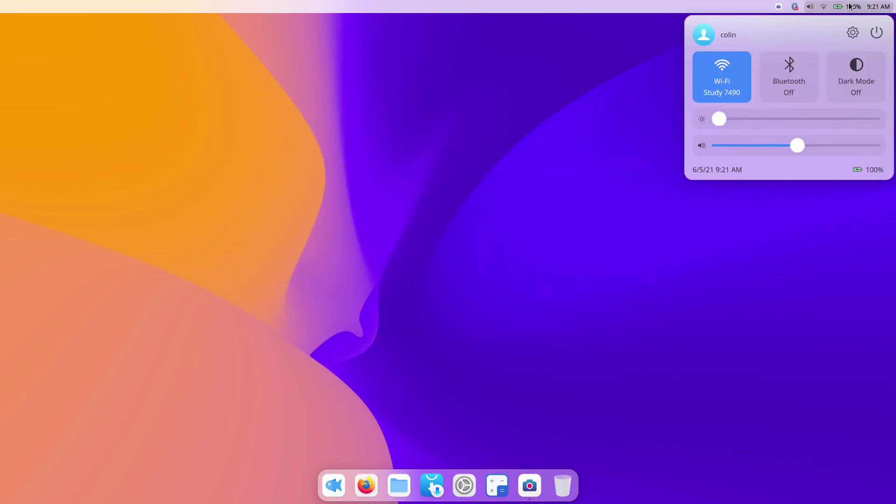
click(852, 32)
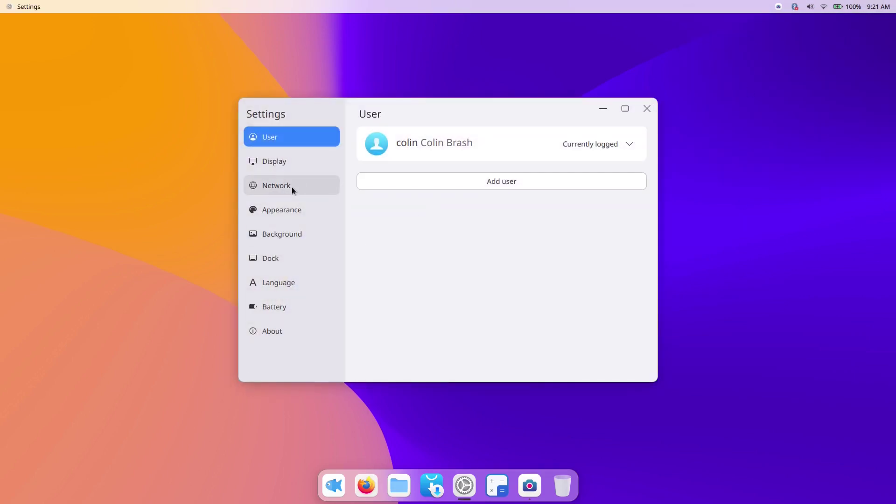
click(286, 210)
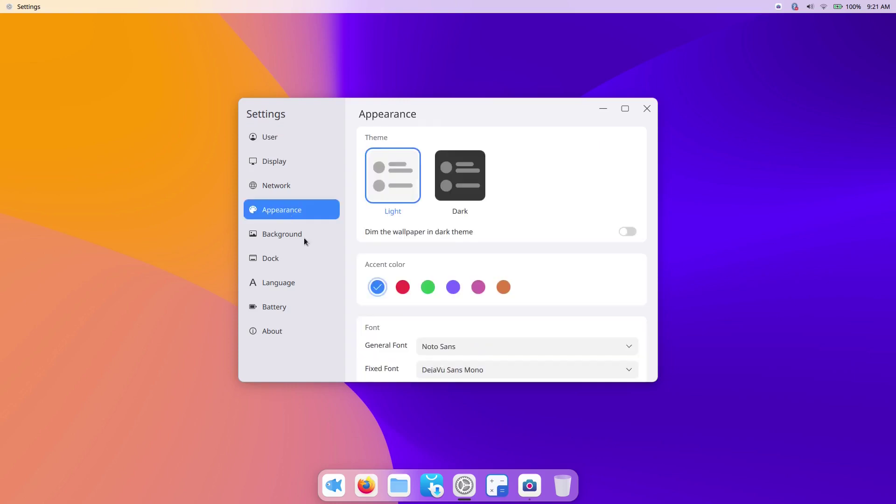
click(282, 187)
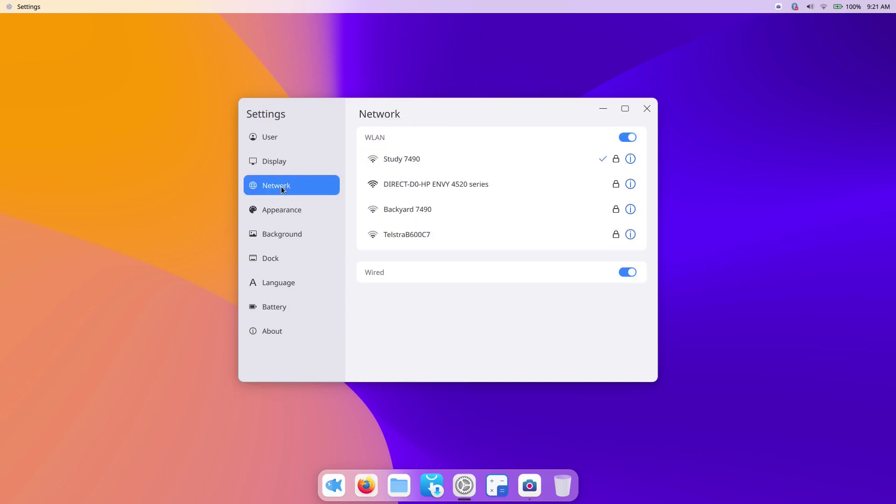
click(267, 135)
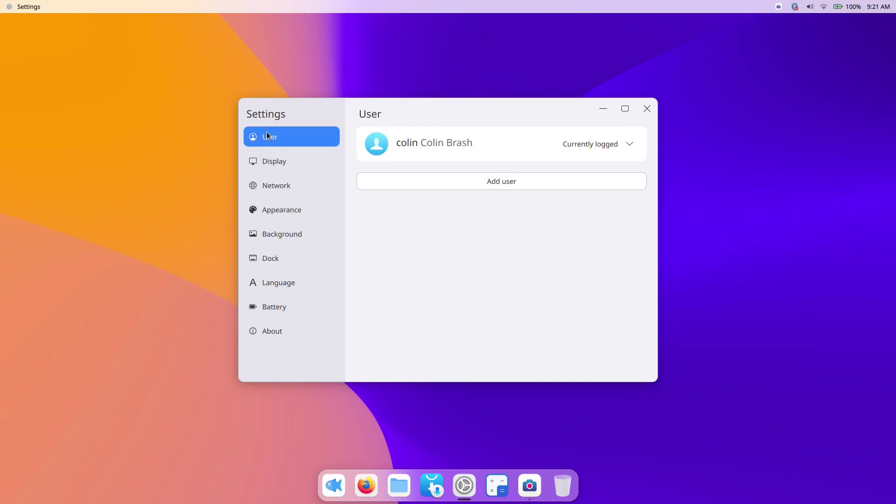
click(282, 186)
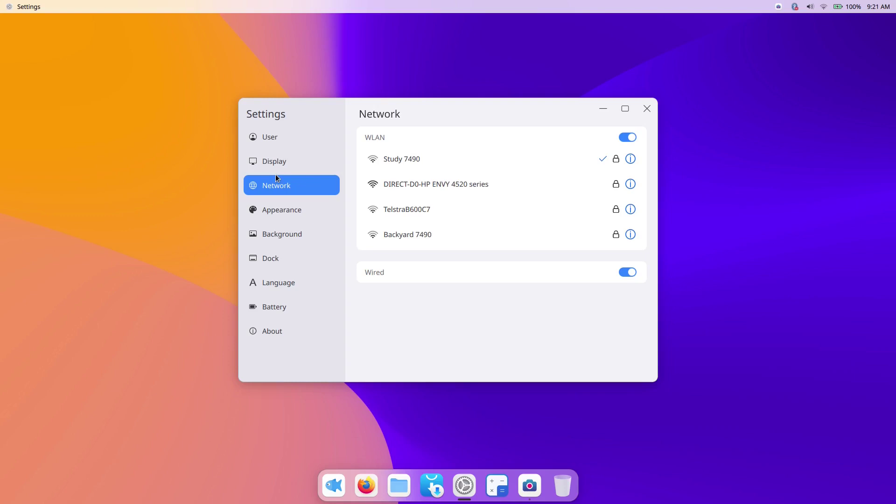
click(274, 158)
click(269, 186)
Try the Dark theme, check the Display settings in it, and switch back to the Light theme
click(271, 210)
click(455, 185)
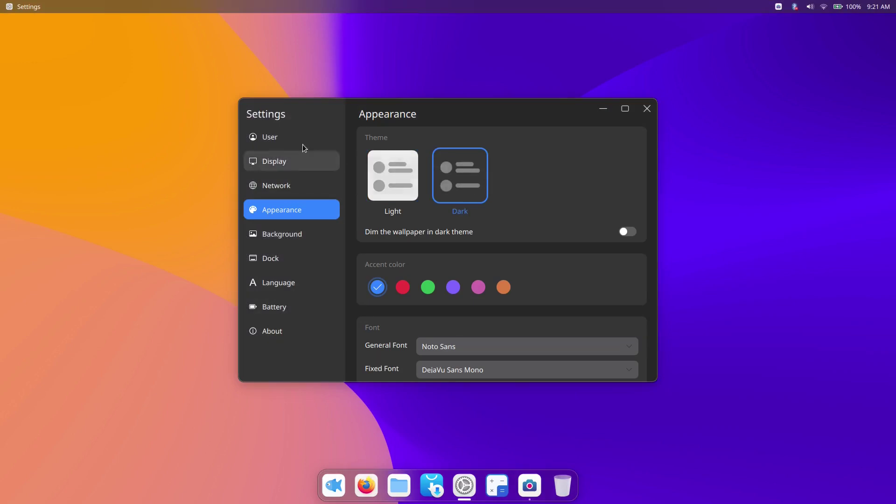
click(274, 162)
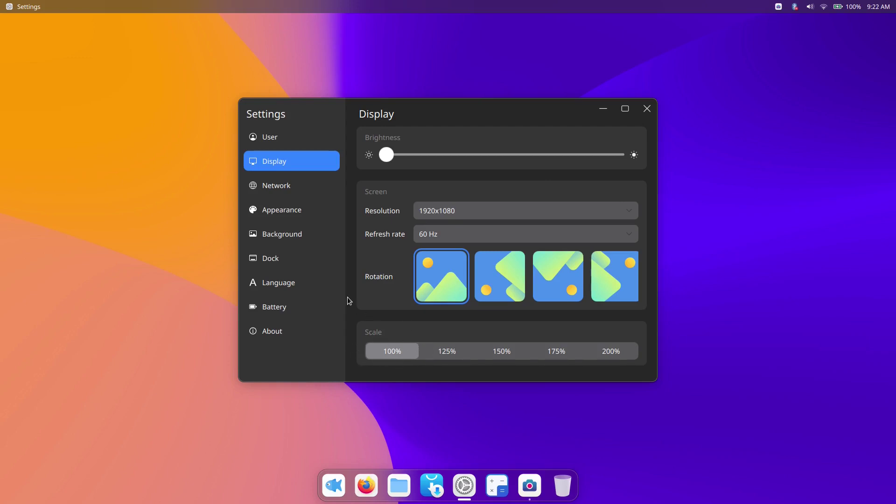
click(278, 215)
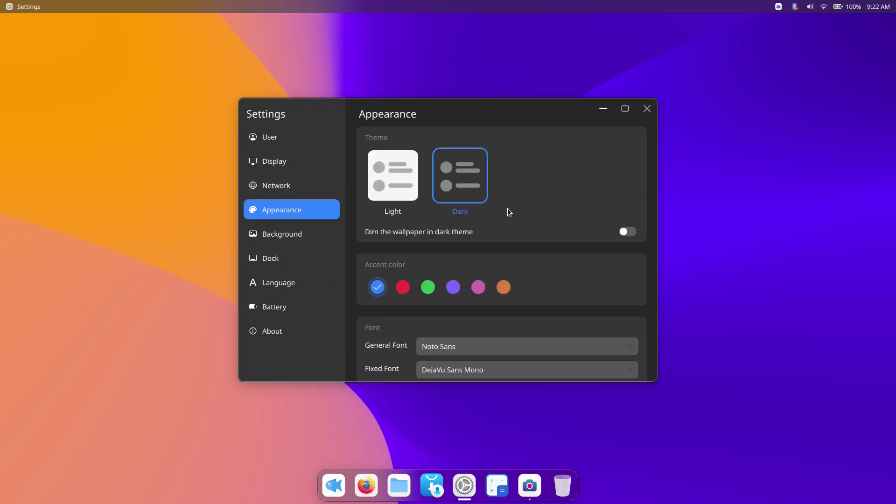
click(394, 175)
click(281, 160)
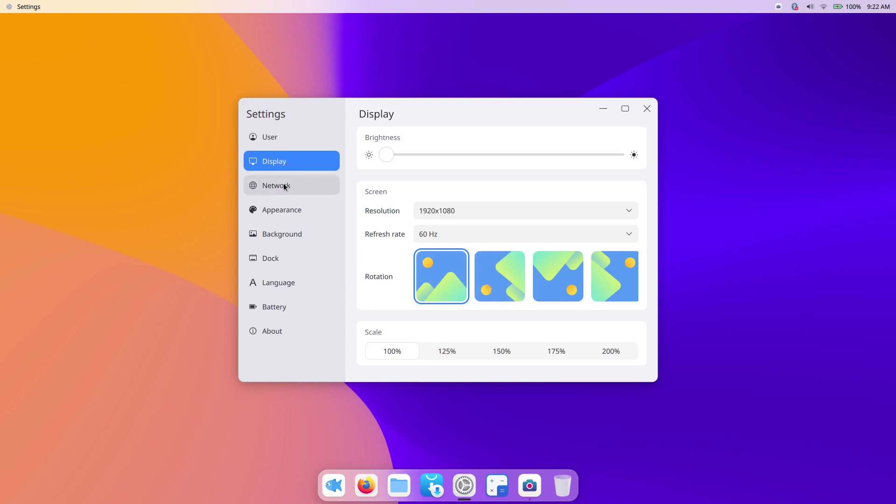
Apply the Dark theme in the Appearance settings and open the file manager's home folder
click(283, 210)
click(469, 178)
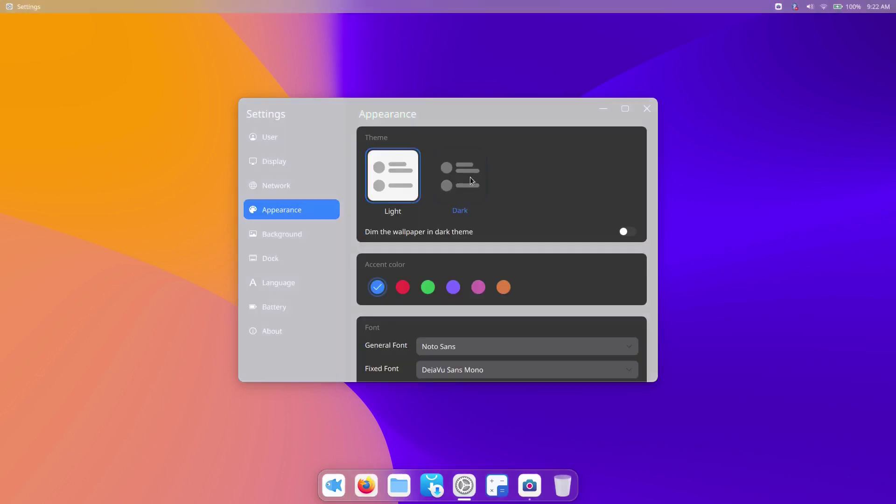
scroll(491, 253, down, 1)
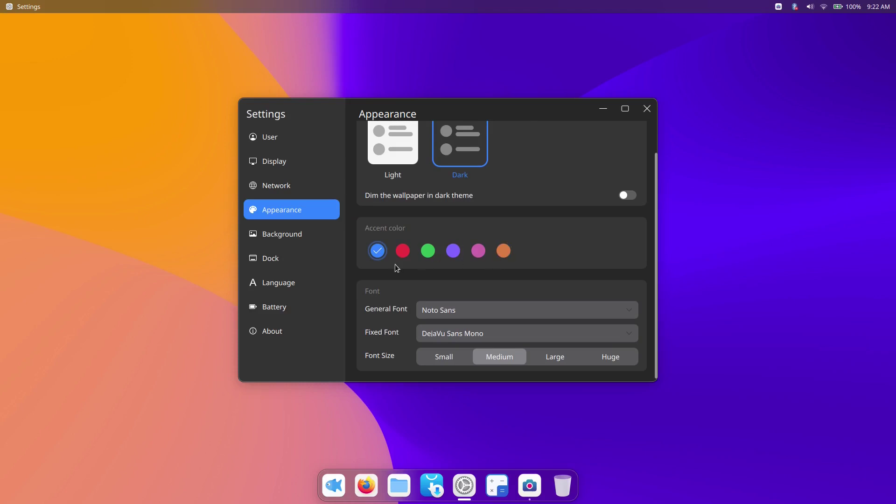
click(399, 485)
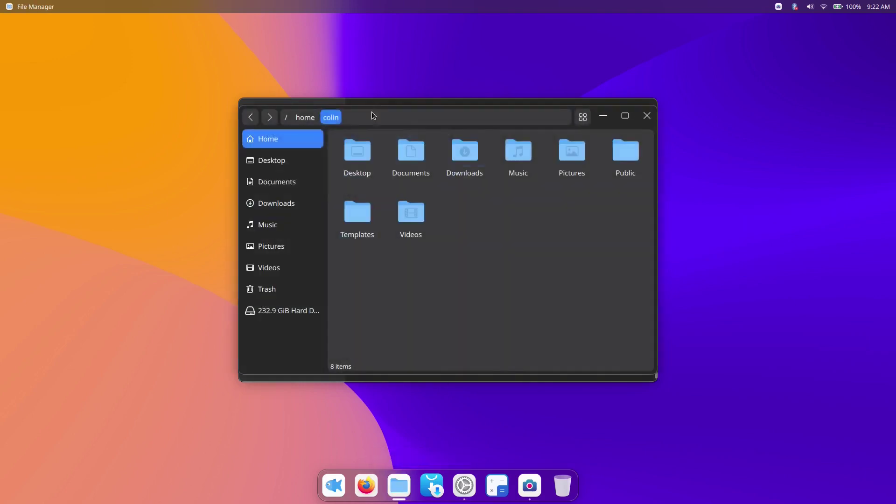
Try the red, green, purple, pink and orange accent colors and return to blue
click(608, 242)
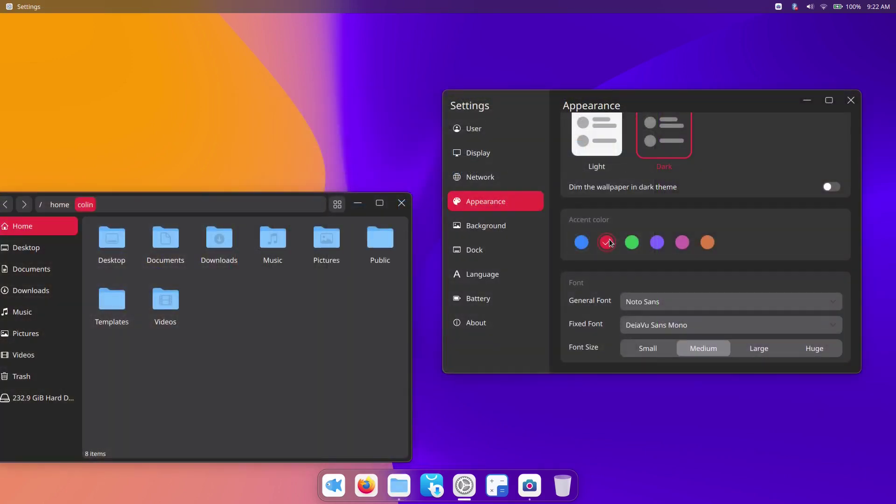
click(633, 243)
click(661, 244)
click(682, 242)
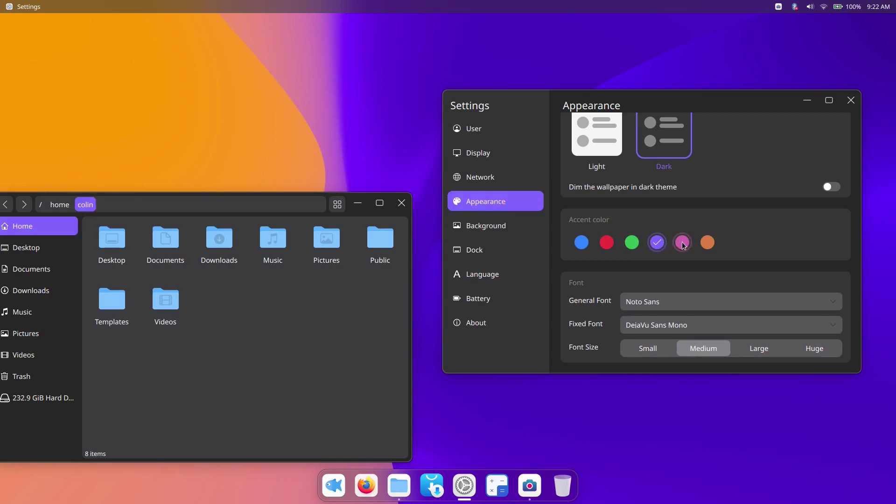
click(708, 242)
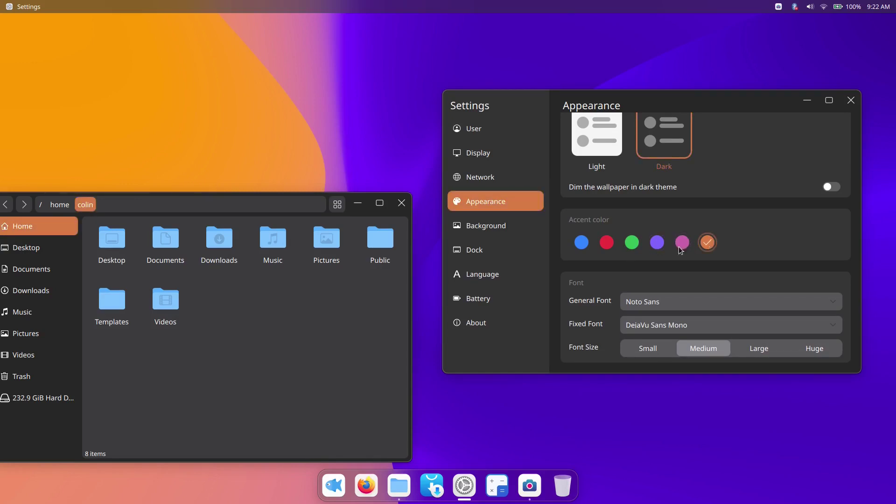
click(580, 243)
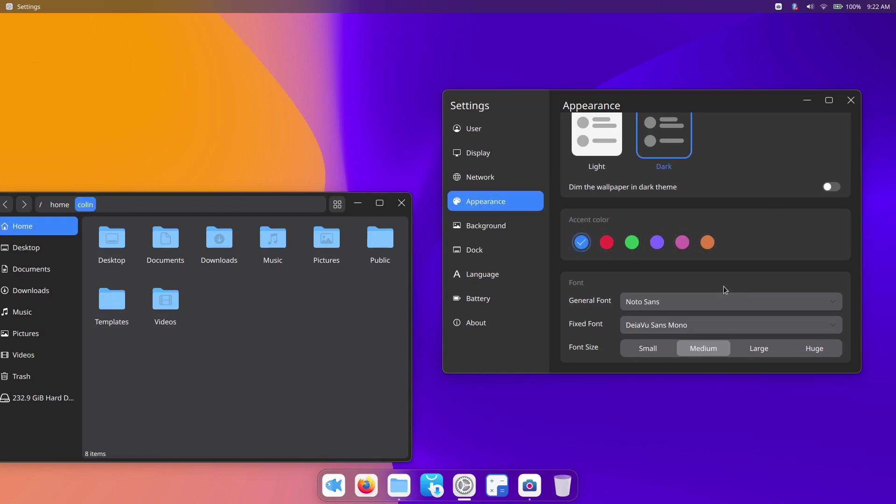
List the general fonts, open the Background settings and shift the Settings window slightly
click(769, 303)
click(887, 275)
click(500, 226)
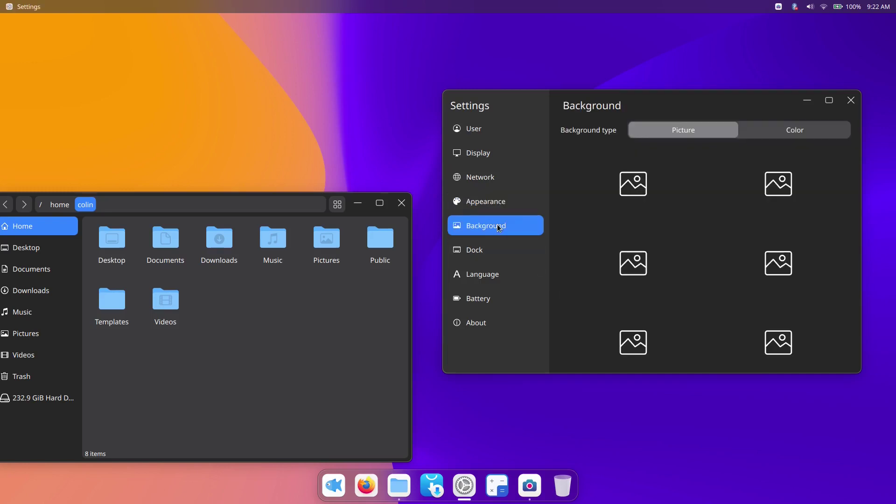
drag(705, 94, 665, 78)
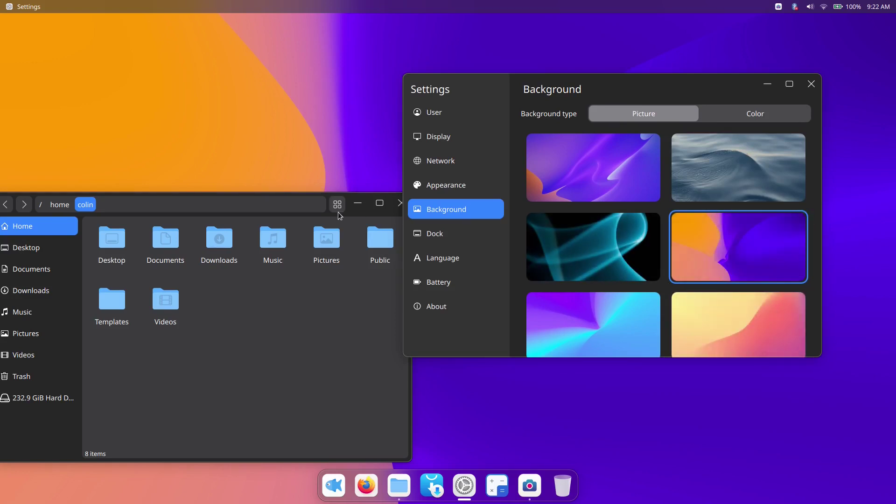
Switch to the Light theme, compare its look with the file manager, and return to the Dark theme
click(441, 192)
click(558, 161)
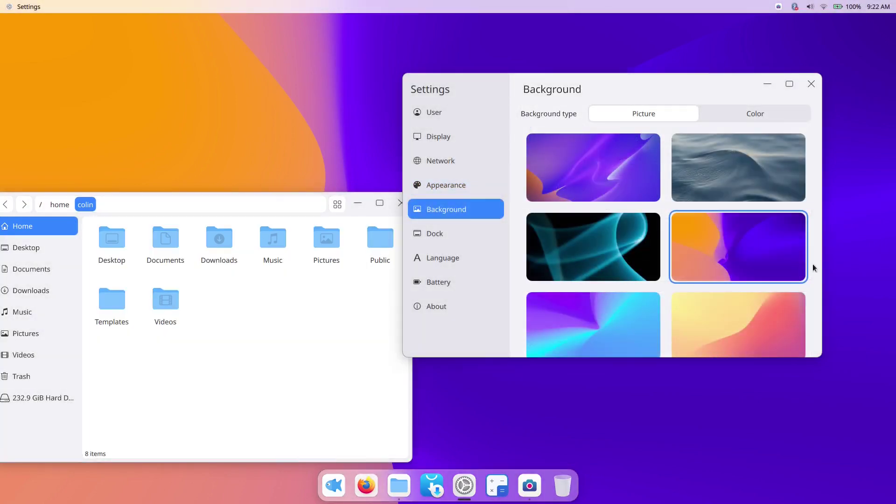
click(416, 181)
click(624, 154)
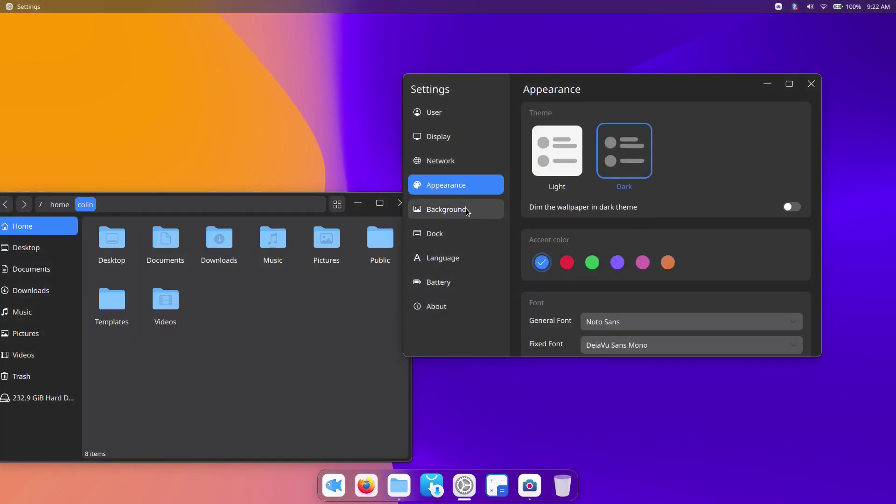
Try the teal smoke, purple, ocean wave, pink gradient and blue flower wallpapers, and restore the orange-and-purple one
click(455, 213)
click(566, 252)
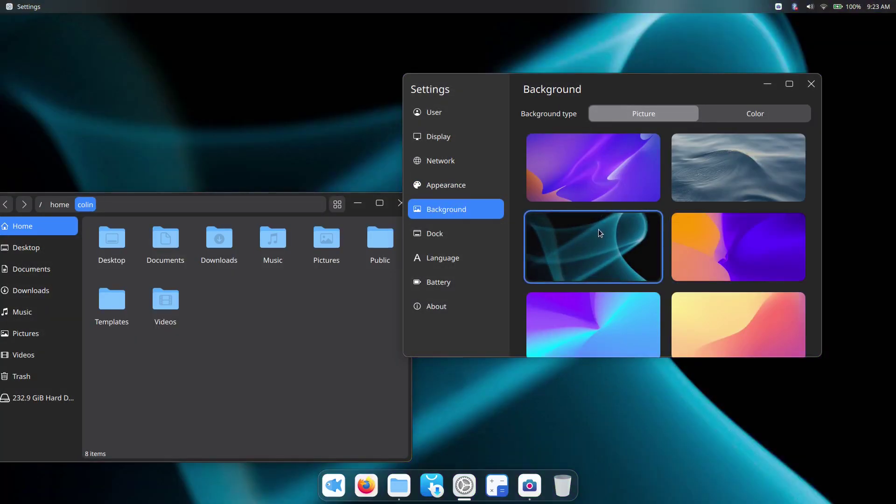
click(608, 166)
click(721, 161)
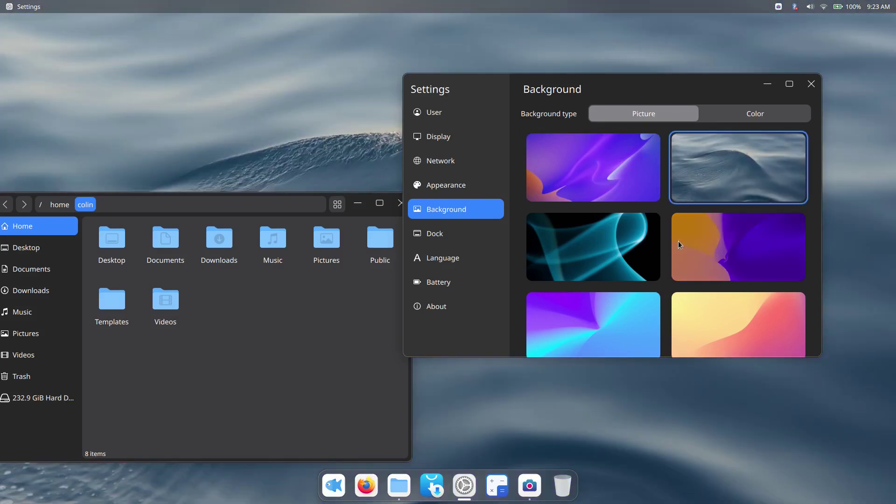
scroll(678, 241, down, 5)
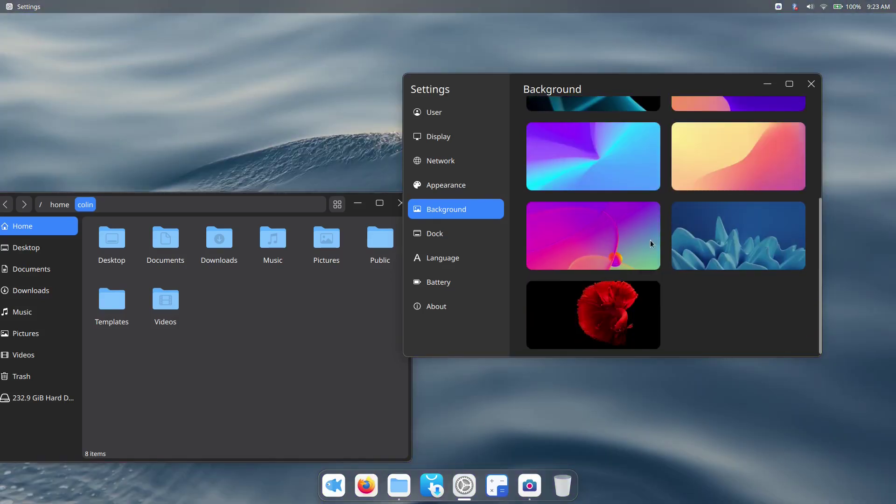
click(651, 243)
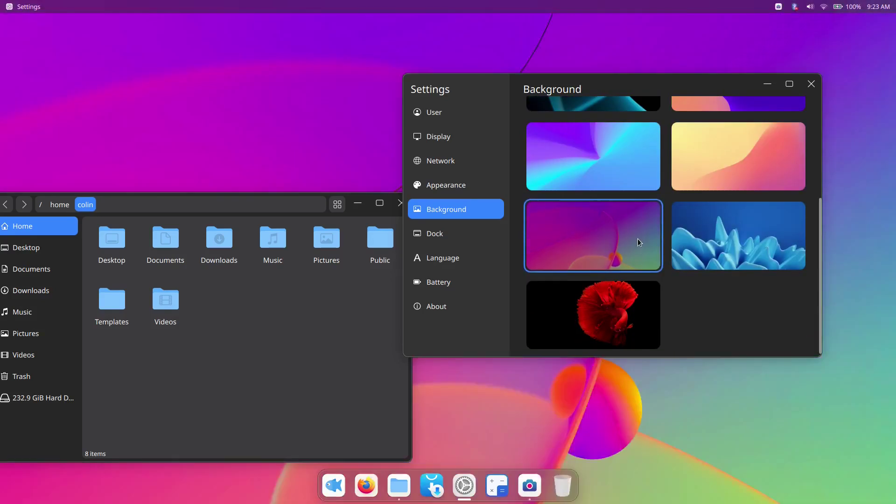
click(727, 234)
scroll(727, 233, up, 5)
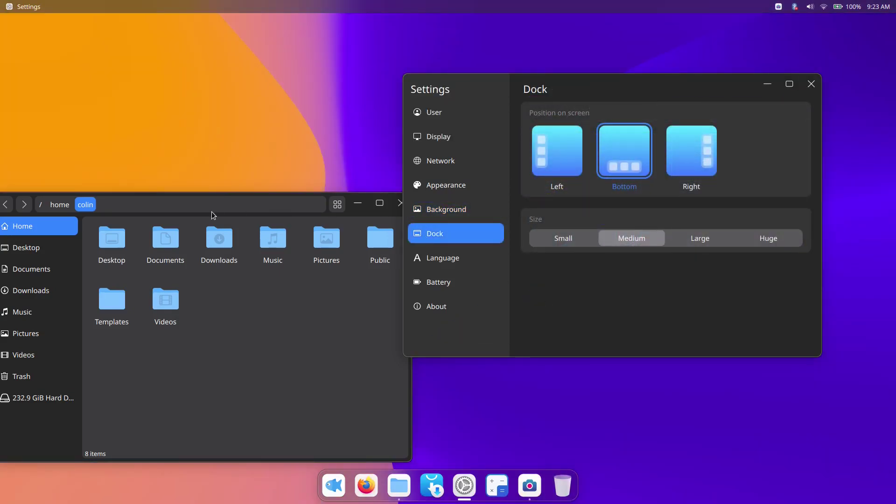
Move the file manager and Settings windows so that the screen edges are clear for testing the dock
drag(212, 214, 273, 37)
click(617, 84)
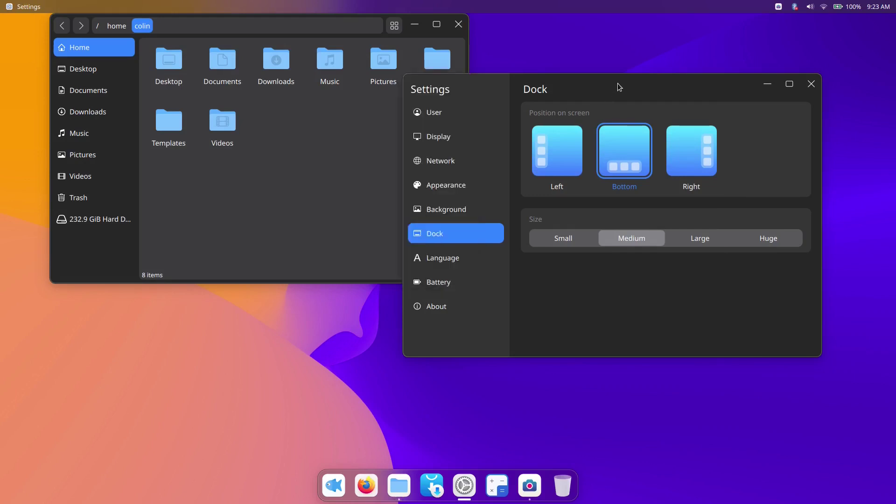
drag(618, 83, 468, 97)
Try the dock in the Left and Right positions and return it to Bottom
click(407, 167)
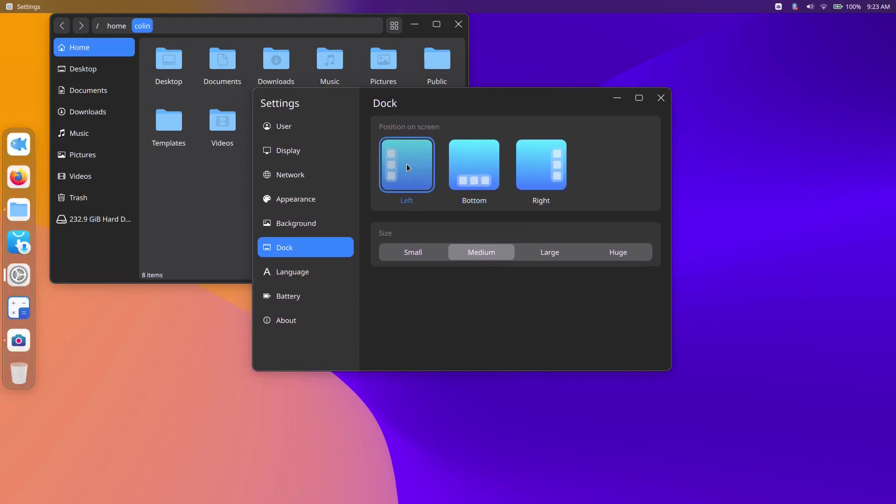
click(469, 160)
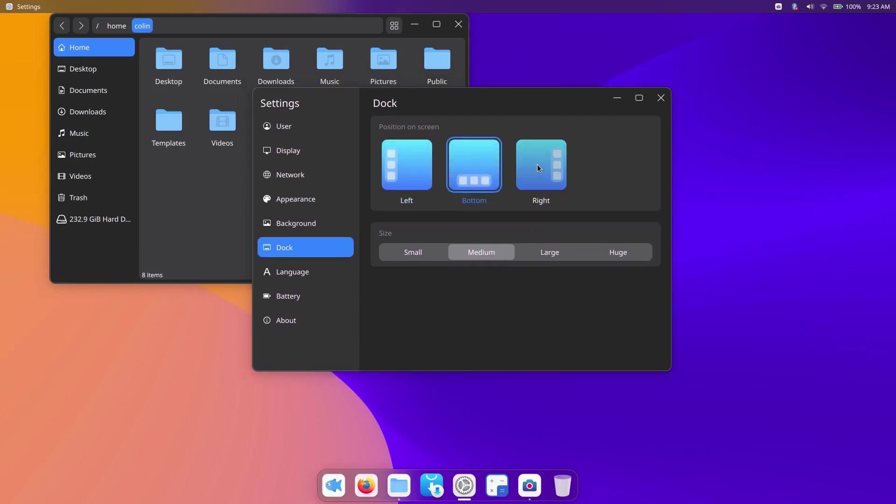
click(536, 165)
click(473, 168)
Try the dock in the Small, Large and Huge sizes and restore the Medium size
click(412, 252)
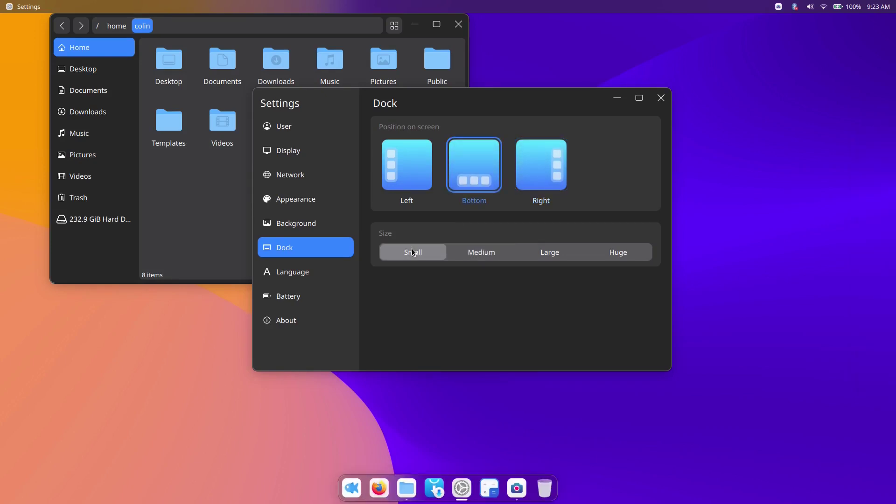
click(477, 255)
click(546, 255)
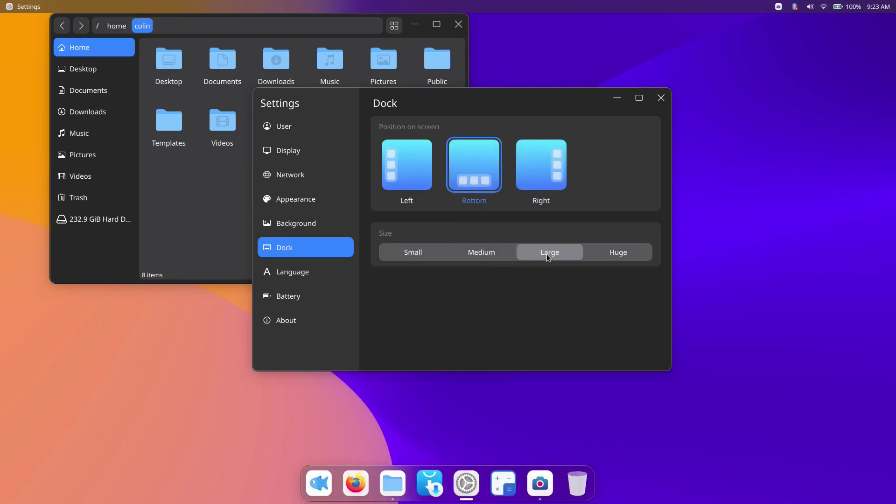
click(614, 252)
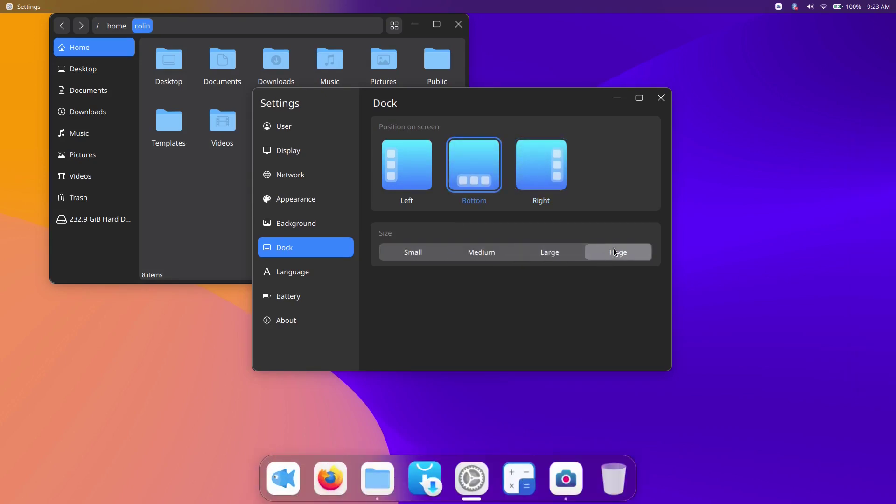
click(481, 252)
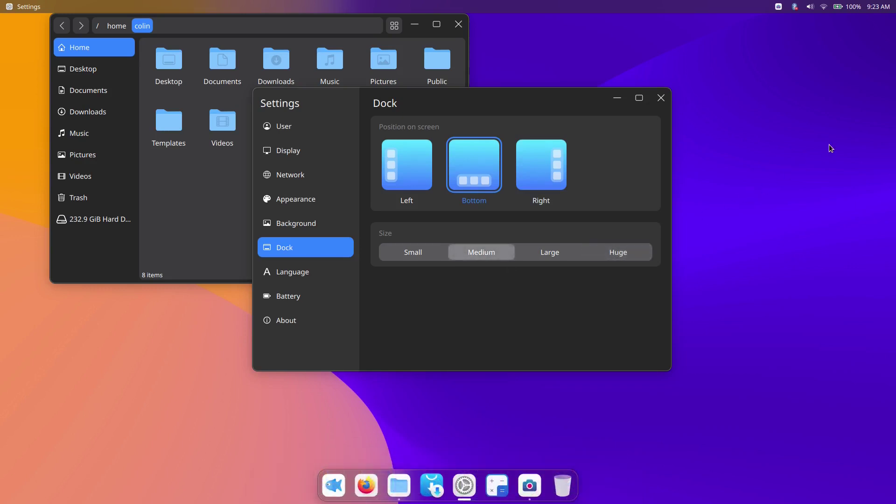
Place the dock on the Left, move the Settings window clear of it, and return the dock to Bottom
click(400, 166)
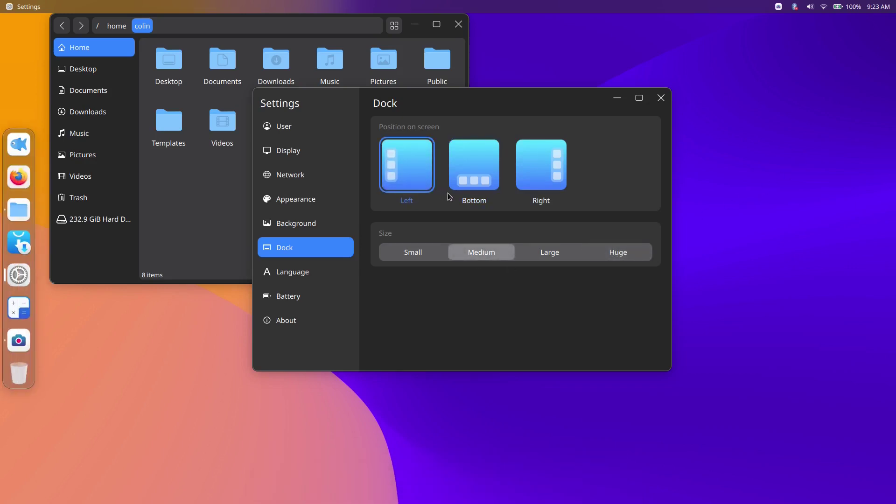
drag(483, 95, 574, 44)
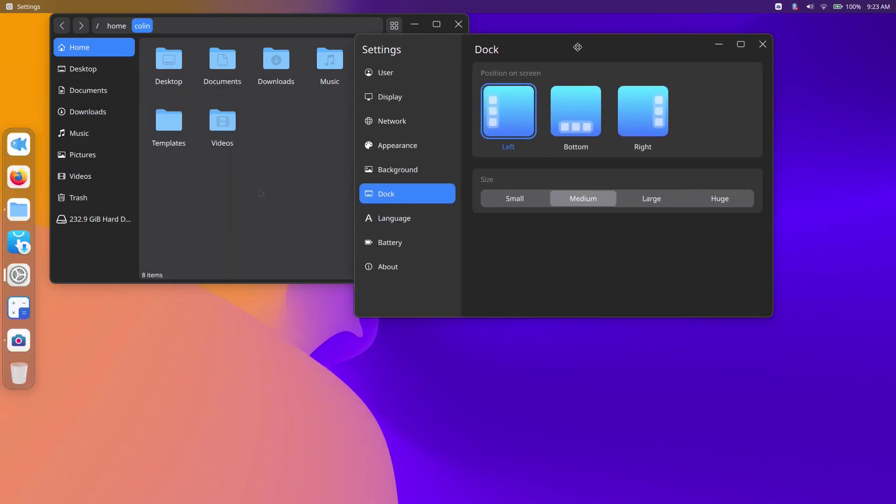
click(598, 148)
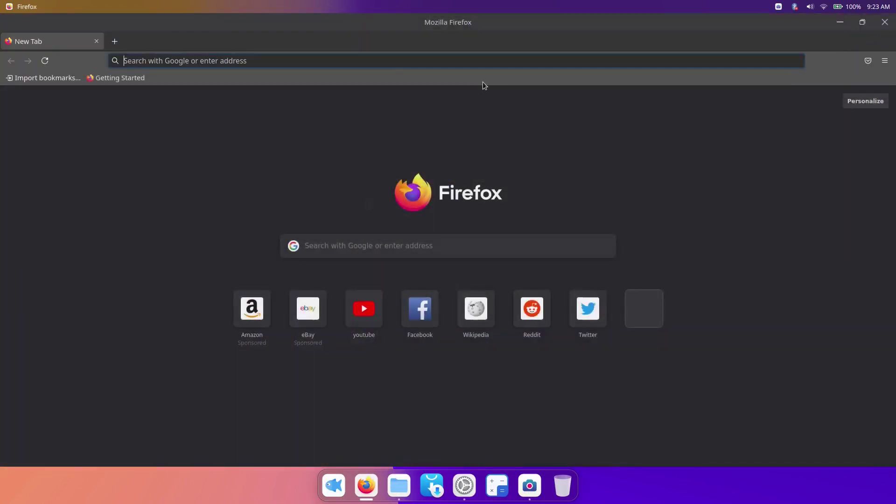
Restore and re-maximize the Firefox window, and set the dock to Small size in the Left position
double_click(509, 20)
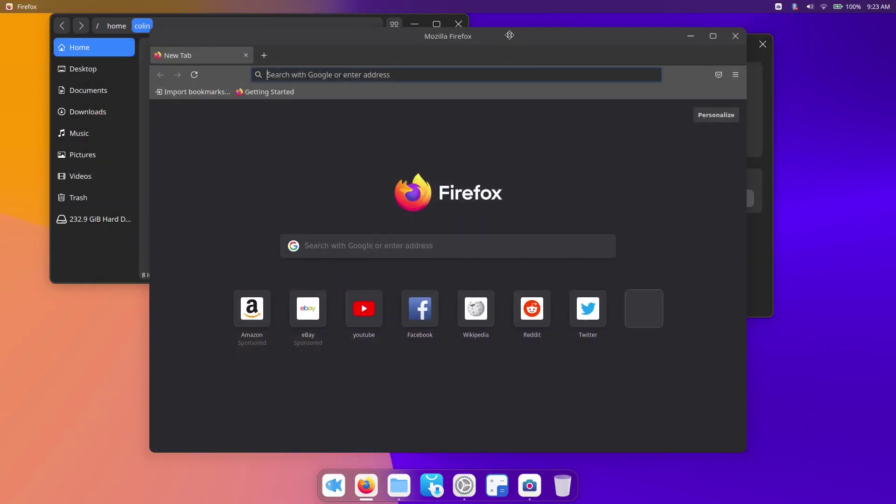
double_click(510, 35)
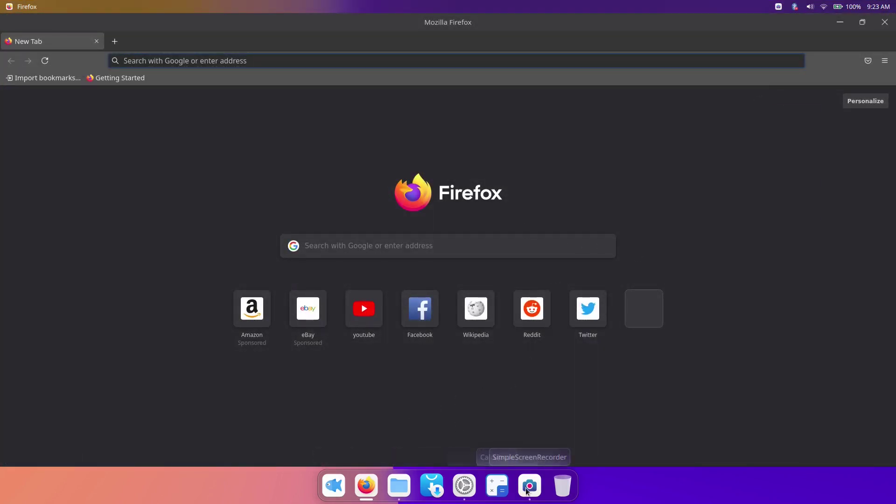
click(464, 485)
click(515, 199)
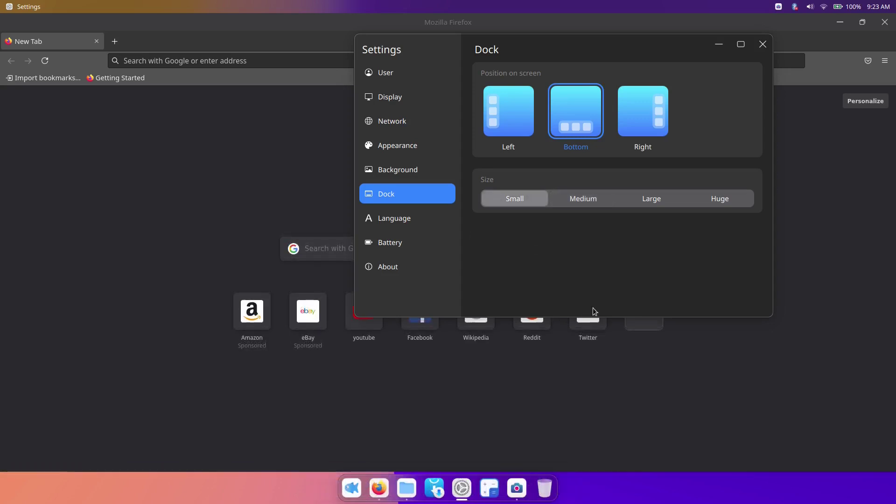
click(508, 117)
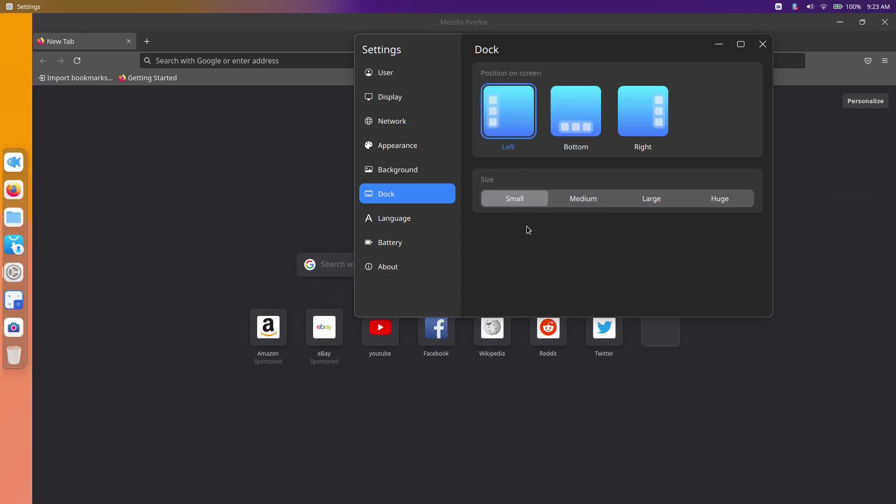
Reposition the Settings window over maximized Firefox, and compare the dock's Bottom position with Left, leaving it on Left
drag(602, 46, 584, 150)
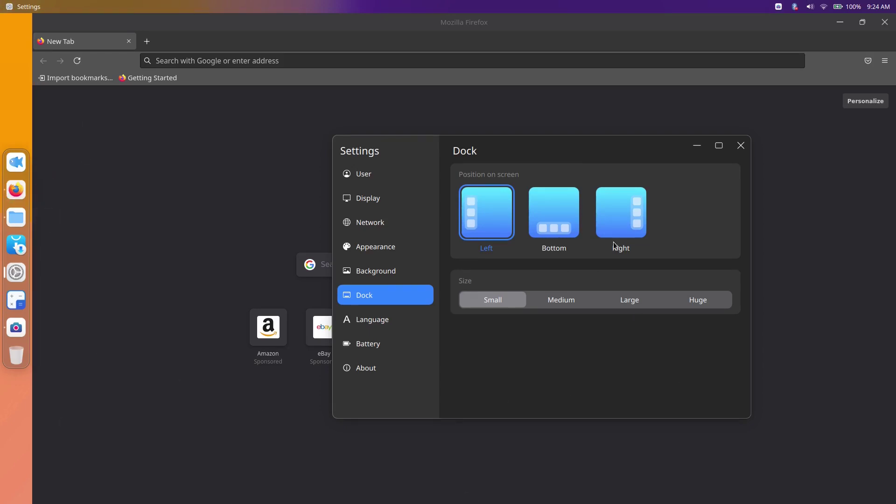
drag(539, 144, 428, 95)
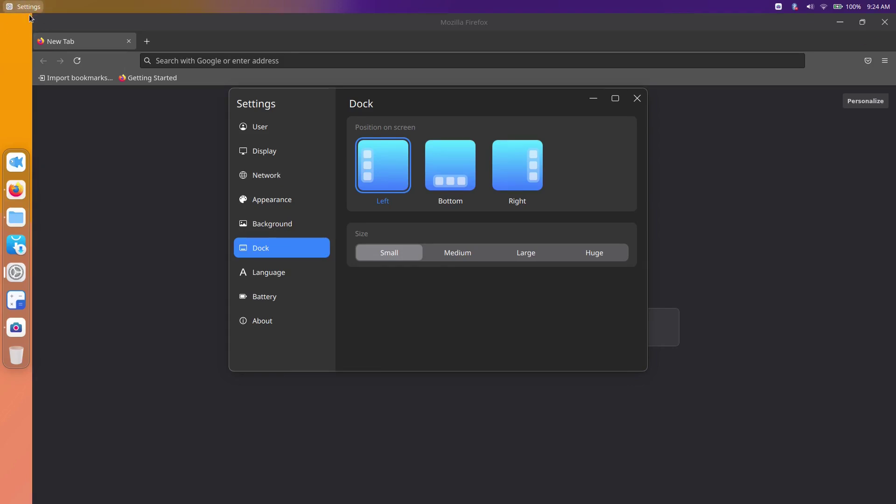
click(443, 161)
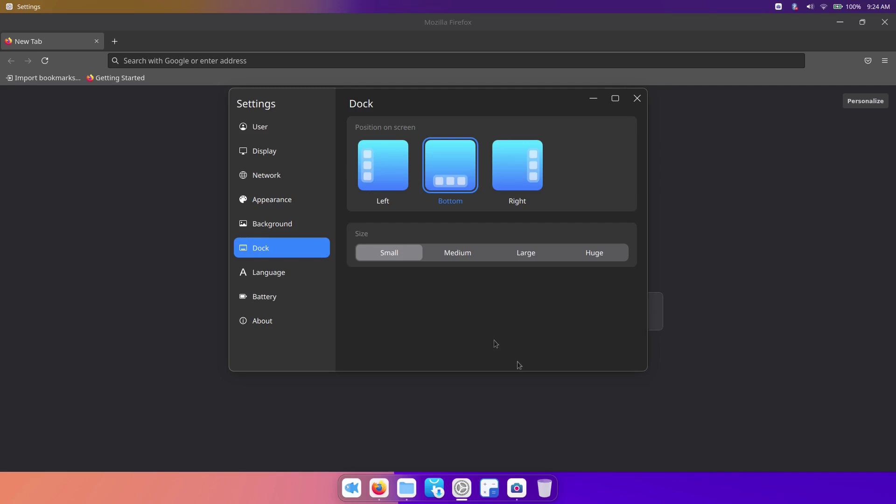
click(376, 174)
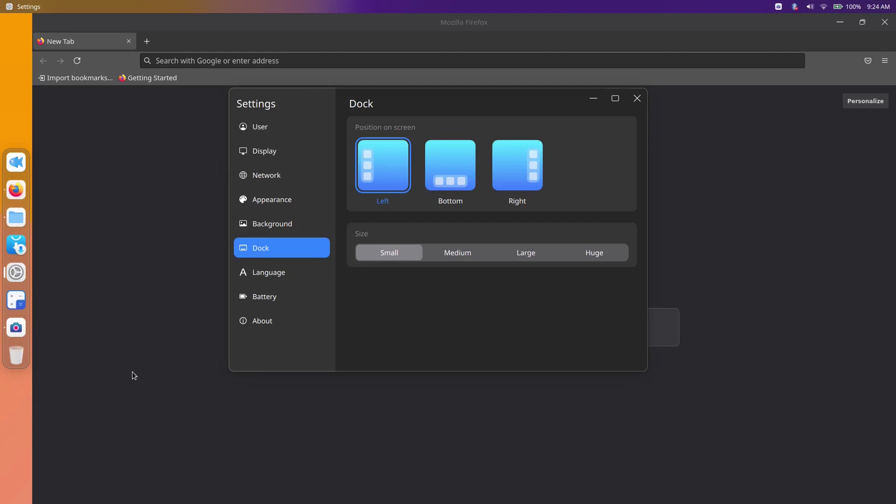
Set the system language to English (Australia) and check the Battery and About settings
click(279, 276)
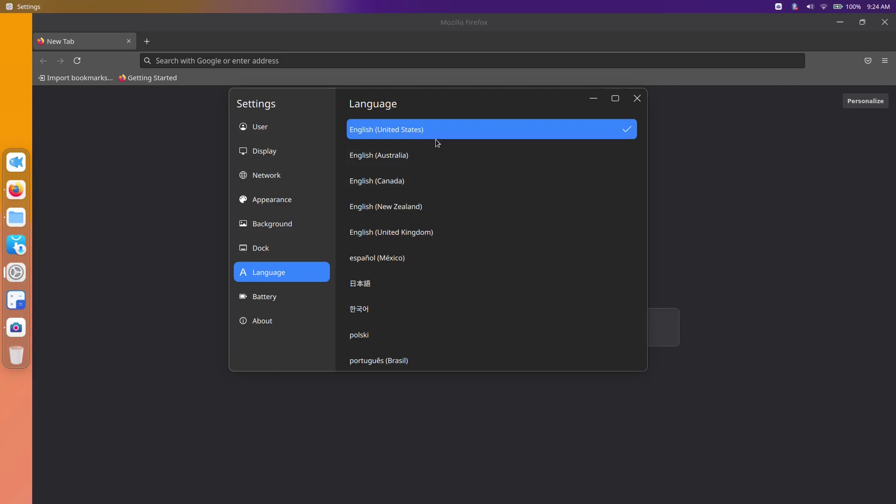
click(374, 157)
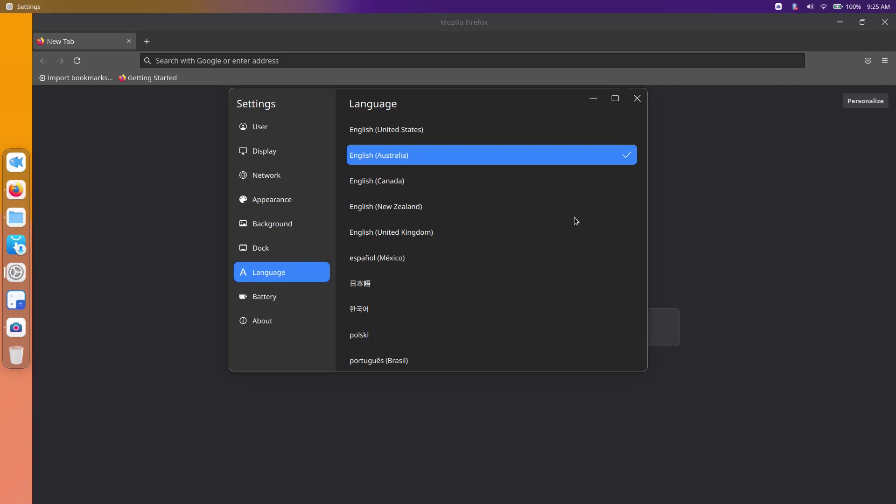
click(286, 299)
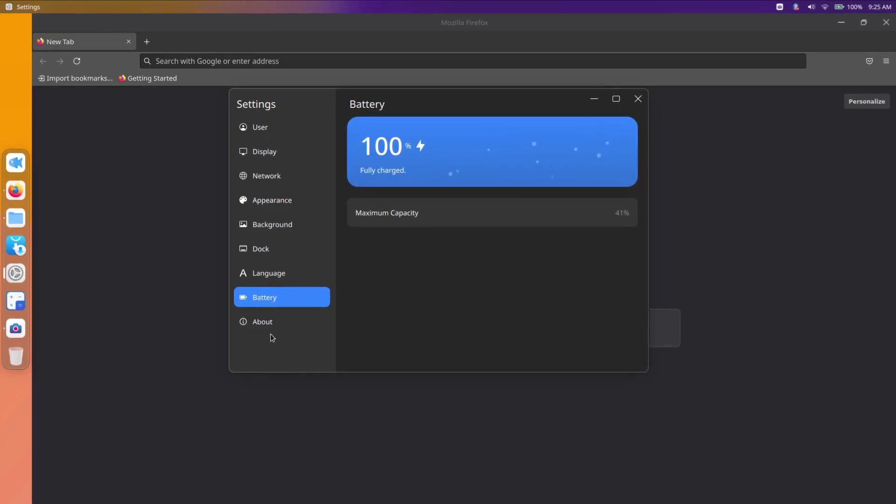
click(262, 322)
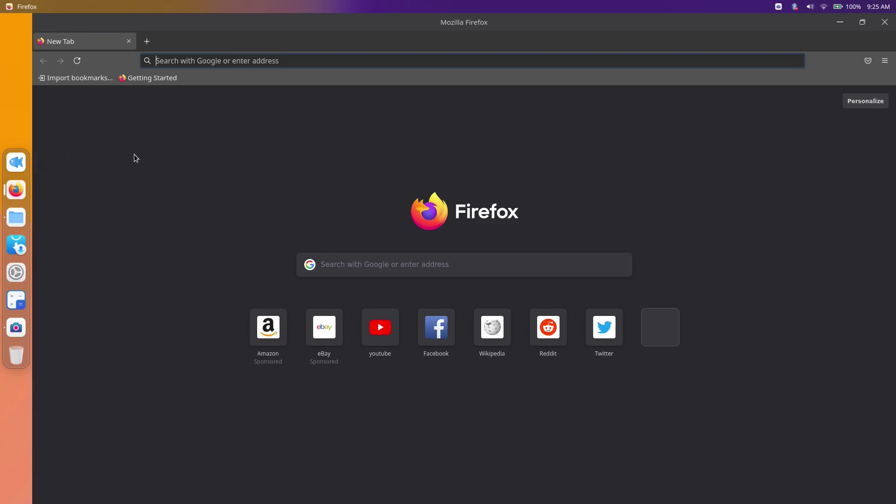
click(380, 327)
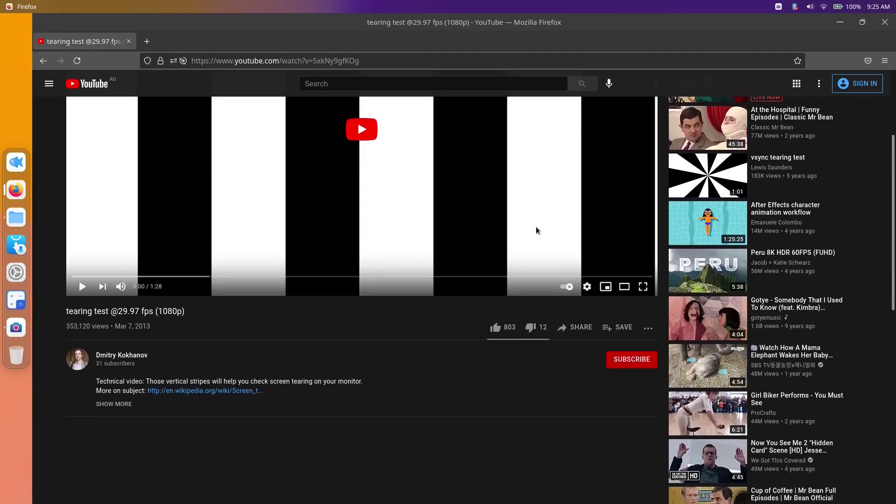
scroll(536, 229, down, 4)
scroll(537, 230, up, 5)
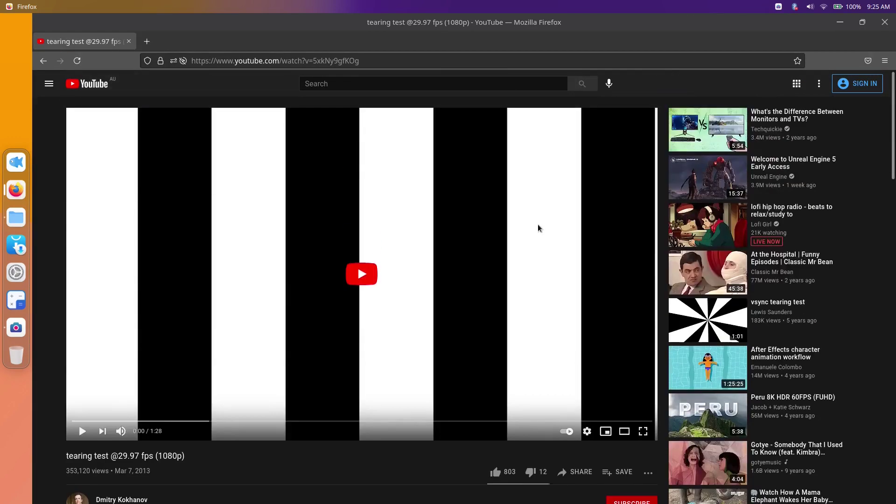
click(885, 23)
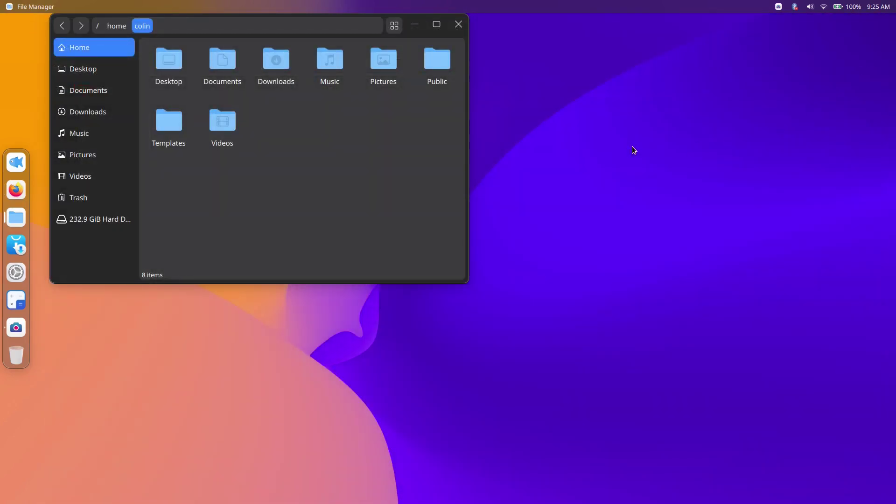
Turn Dark Mode off and on again in the quick settings, and look at the Bluetooth options
click(826, 7)
click(855, 74)
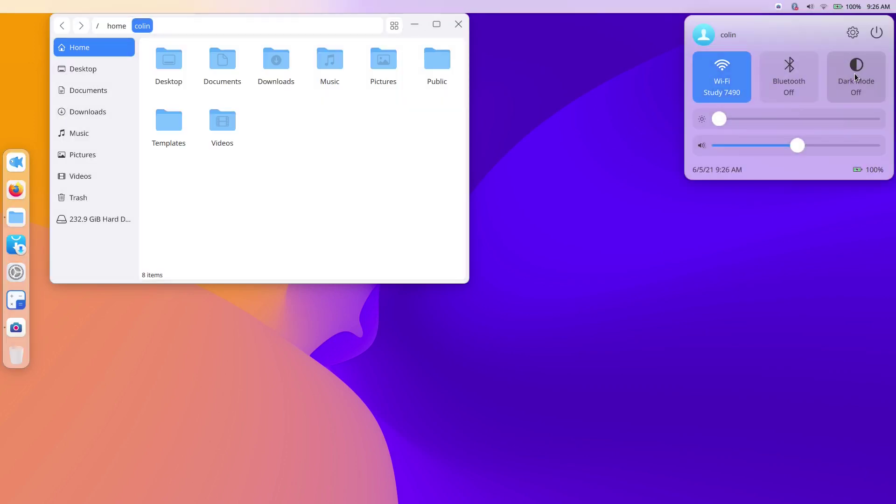
click(855, 74)
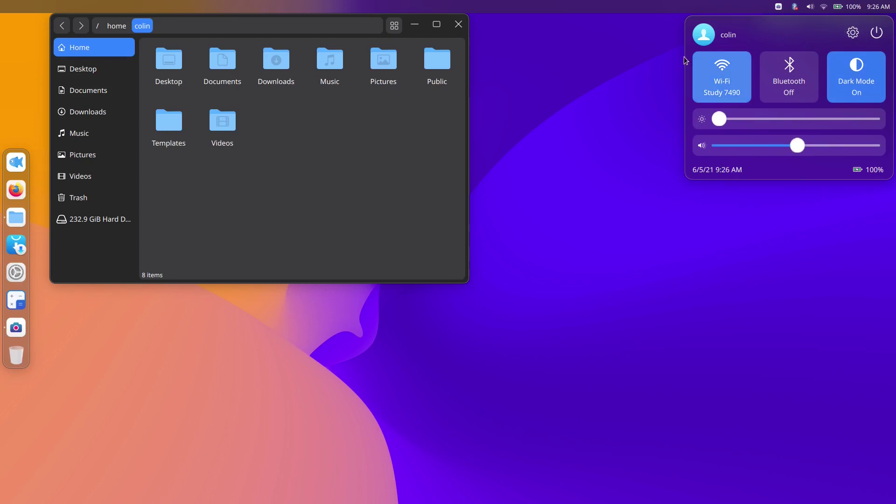
click(618, 71)
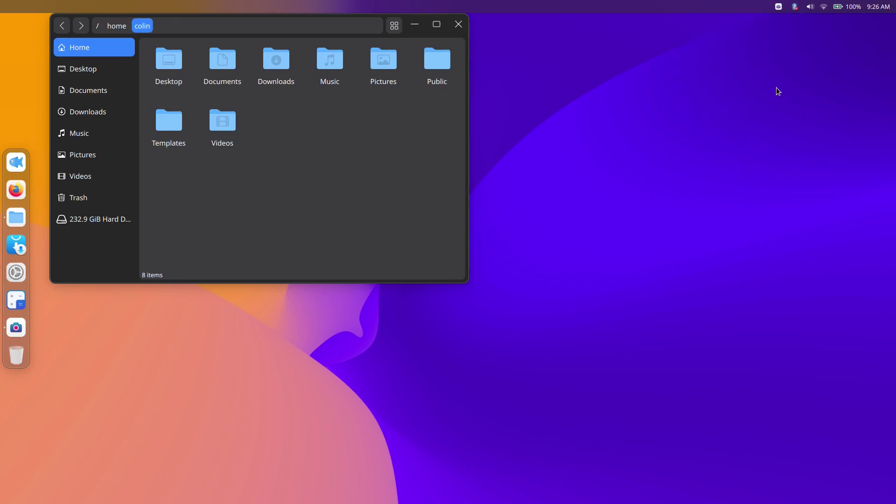
click(794, 7)
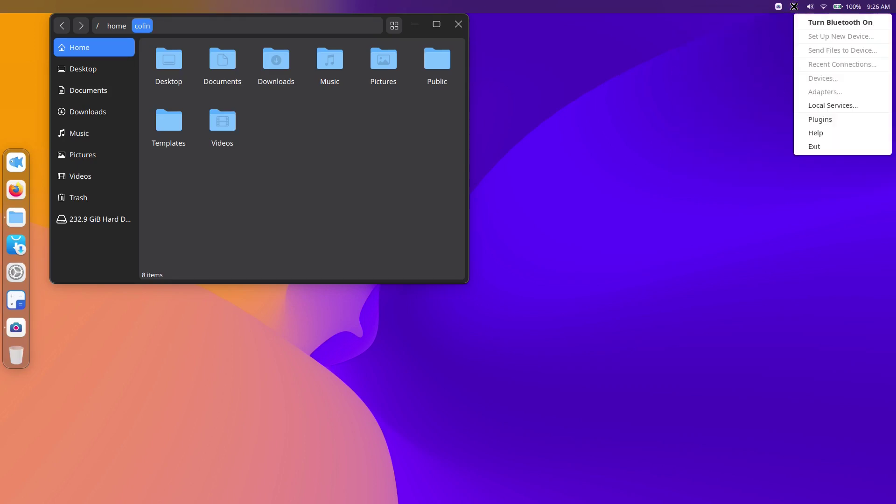
click(727, 114)
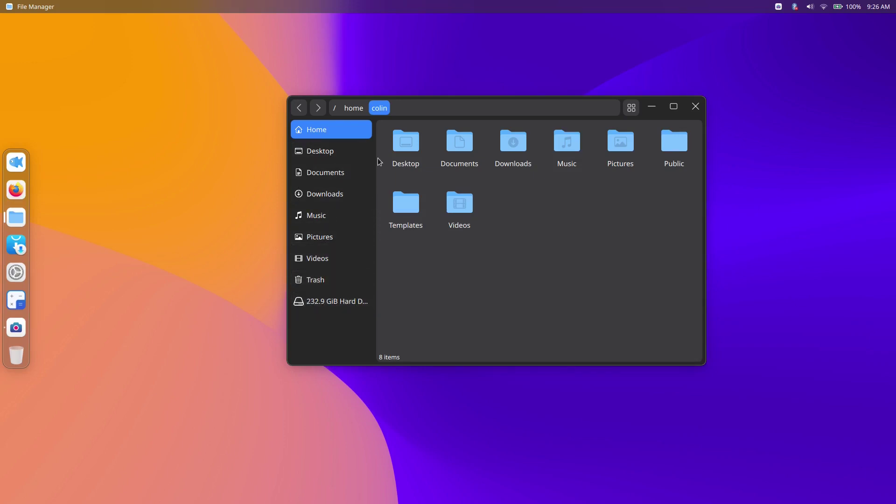
Connect the file manager to ftp://192.168.178.1, signing in with the account username and password
click(479, 113)
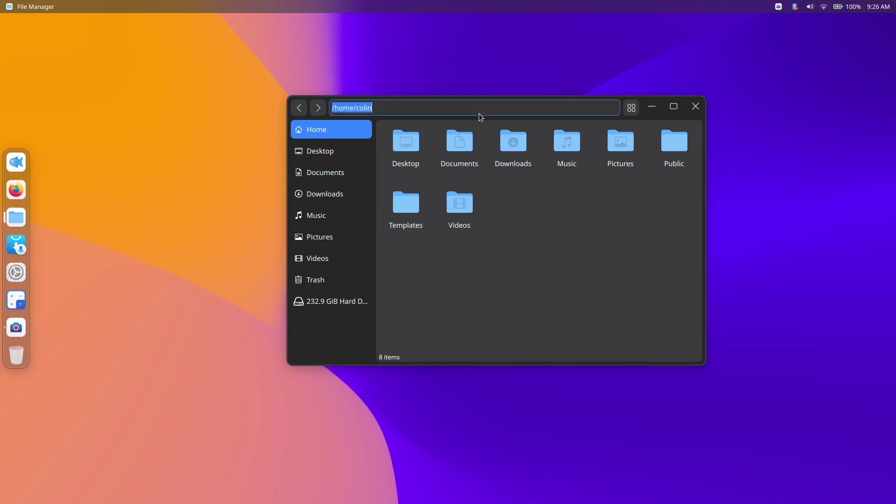
text(ftp://192.168.178.1)
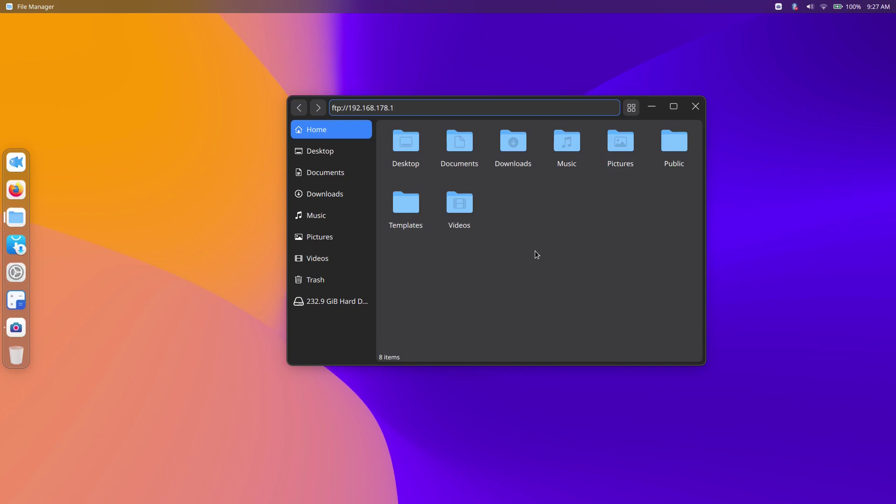
key(Return)
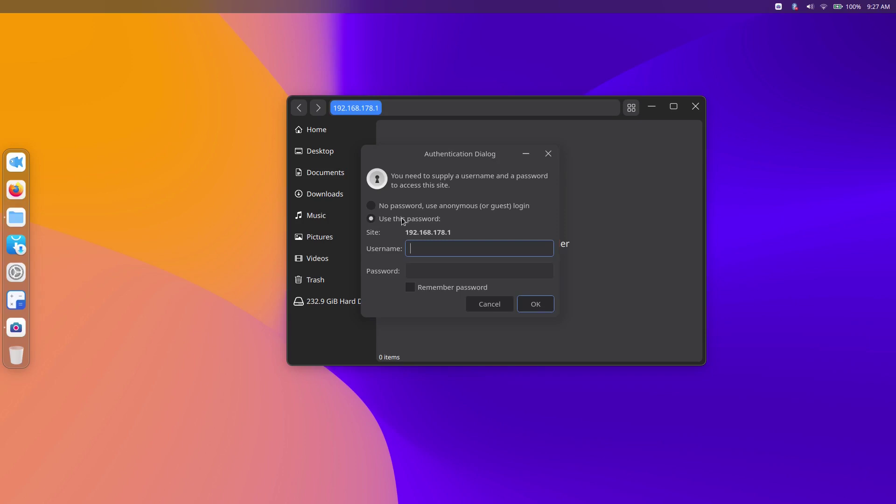
text(colin)
key(Tab)
text(***********)
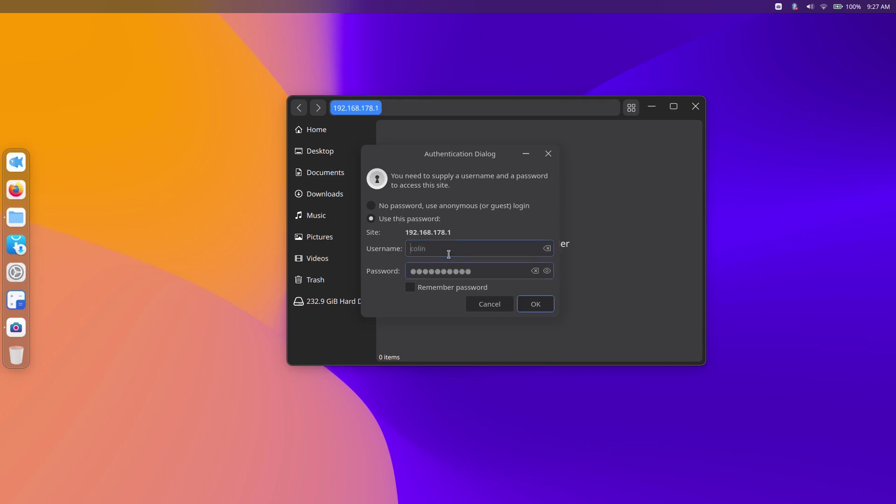
click(538, 310)
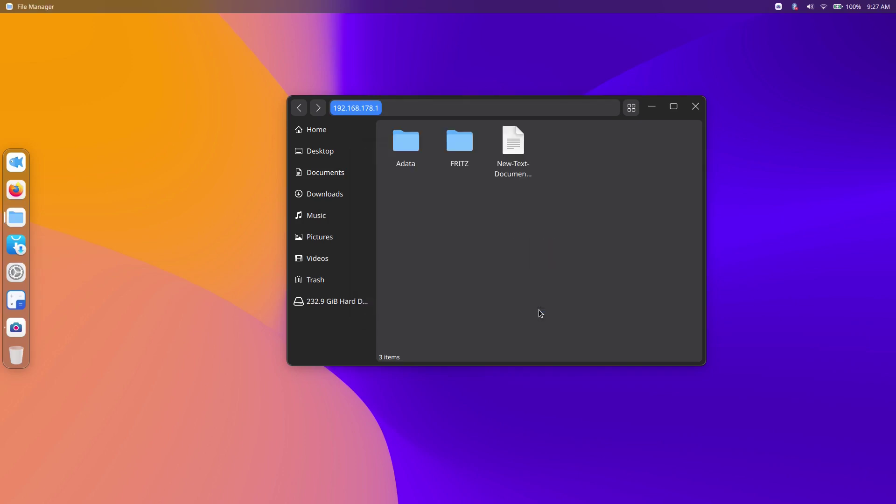
Look inside the Adata folder and its drop-box subfolder on the FTP share, and close that folder's window
double_click(406, 142)
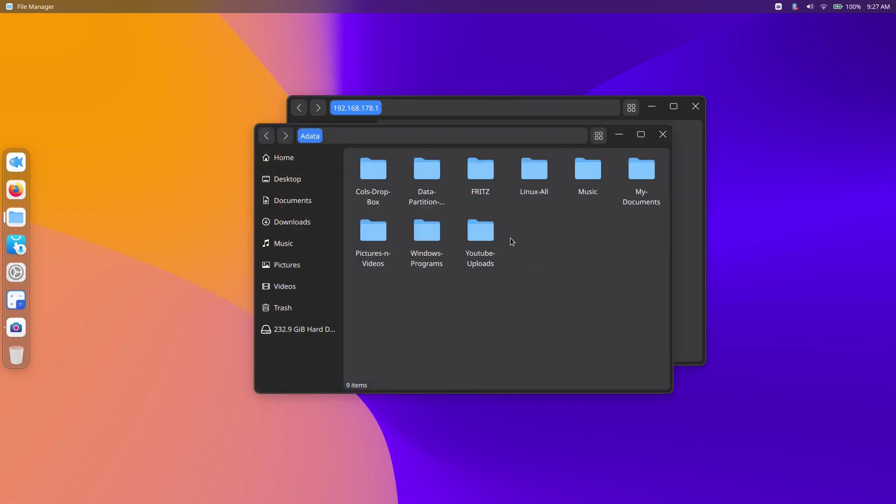
double_click(382, 168)
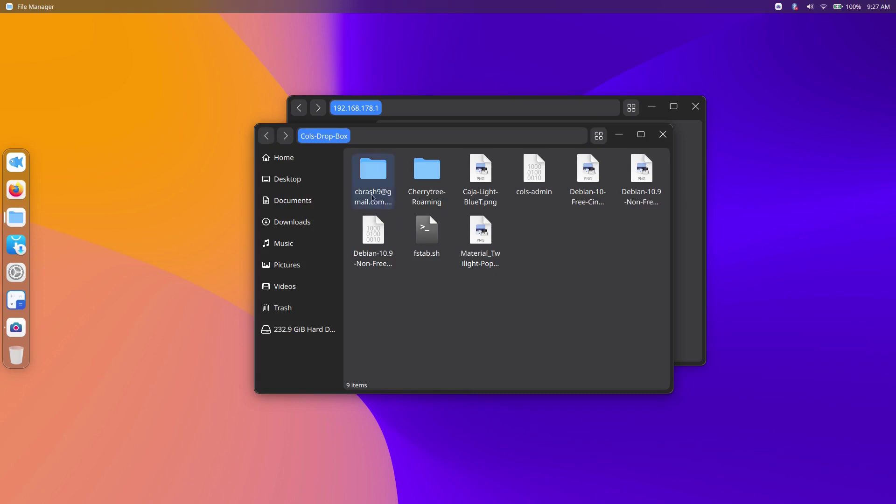
double_click(367, 170)
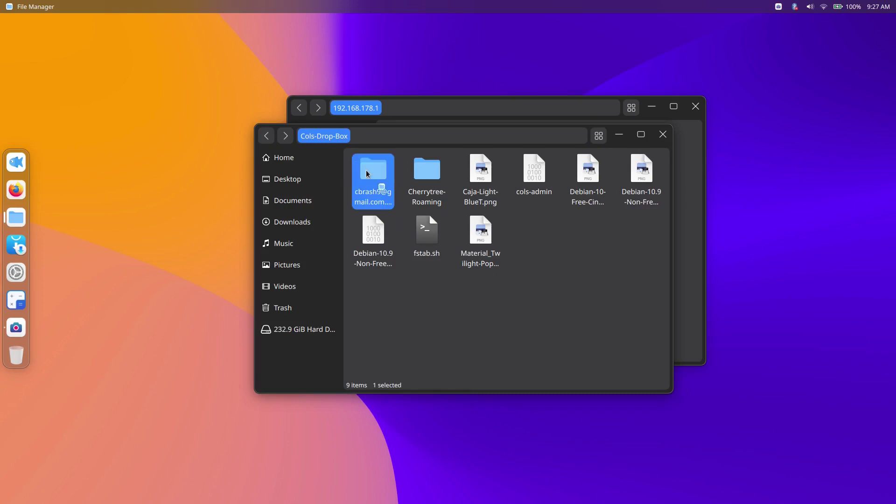
click(663, 136)
click(663, 135)
click(663, 135)
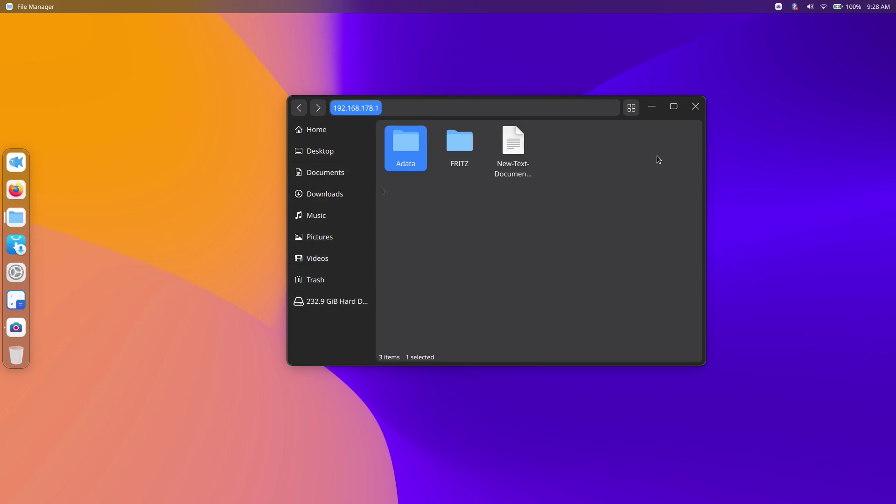
Check the file manager's view and sorting options, and browse the root and home folders
click(632, 109)
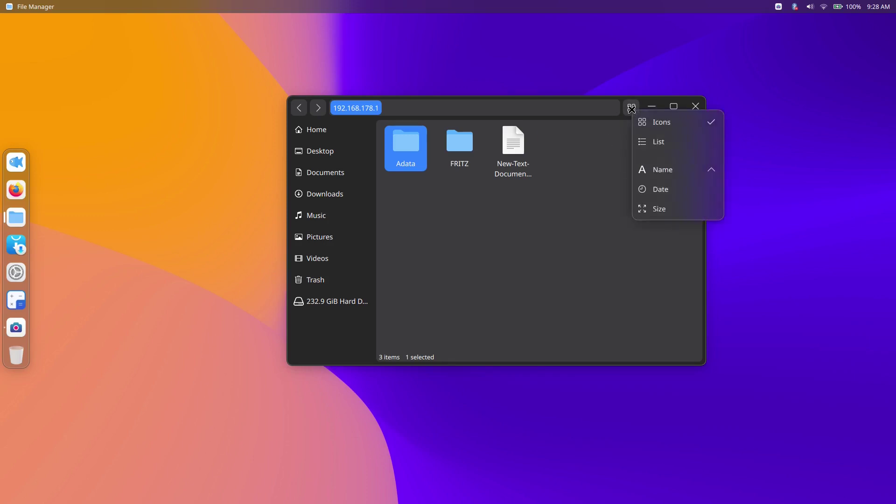
click(566, 223)
click(27, 4)
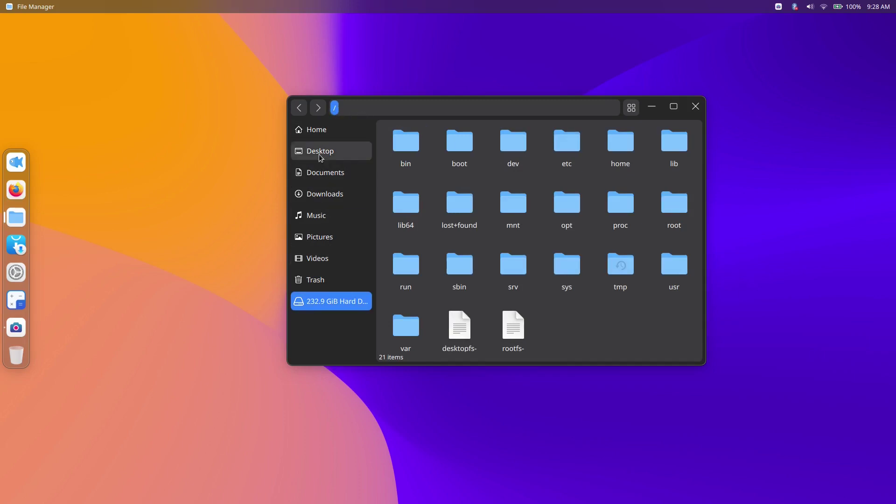
click(319, 133)
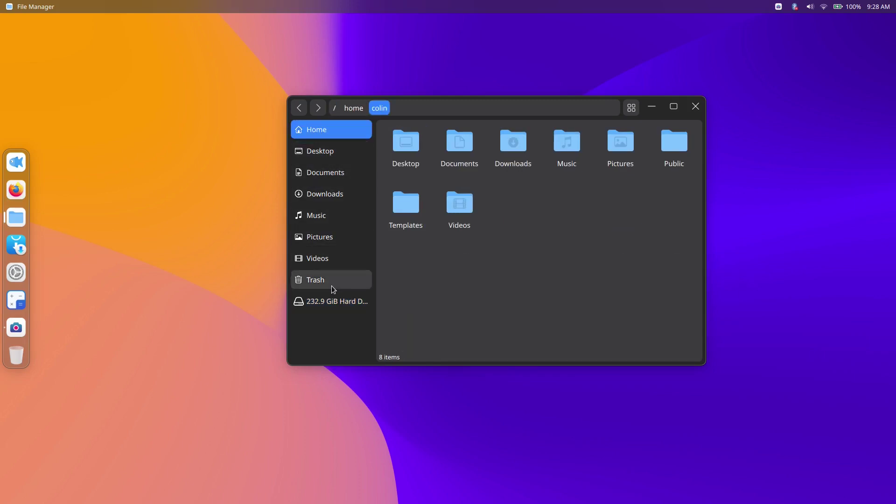
click(354, 108)
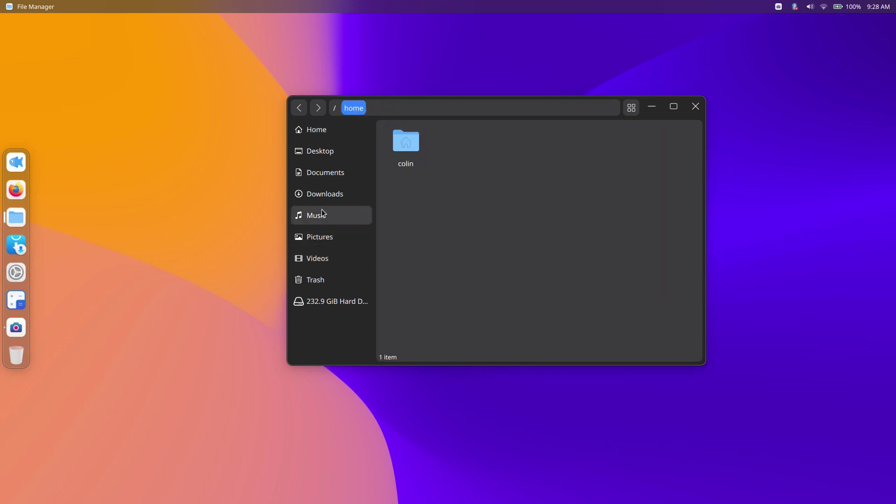
click(332, 109)
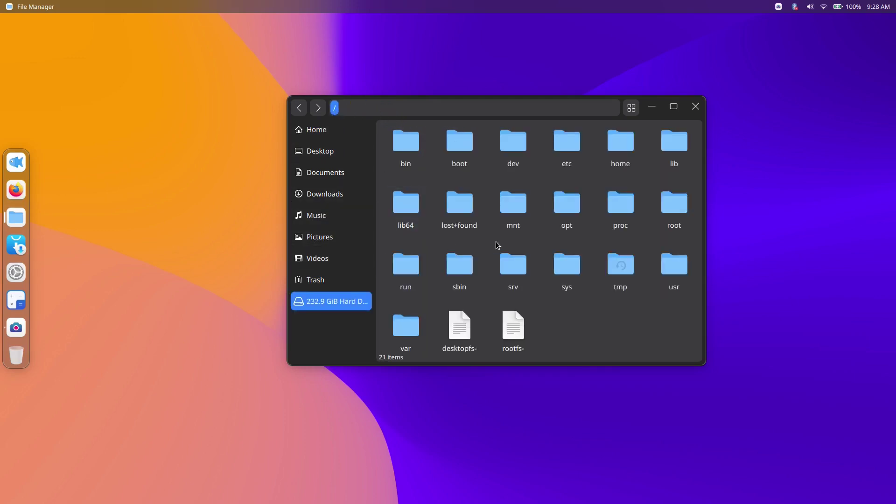
Browse from the root folder into /usr/share/applications, and go back up to the usr folder
double_click(672, 265)
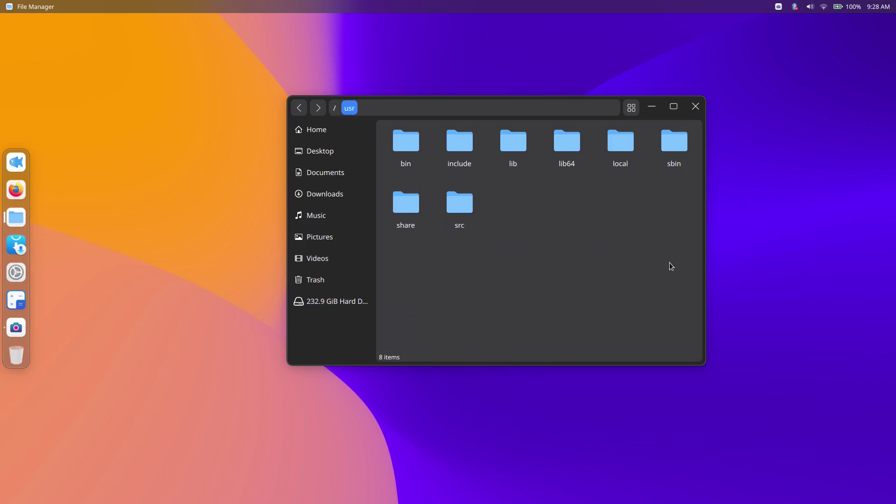
click(419, 206)
double_click(419, 206)
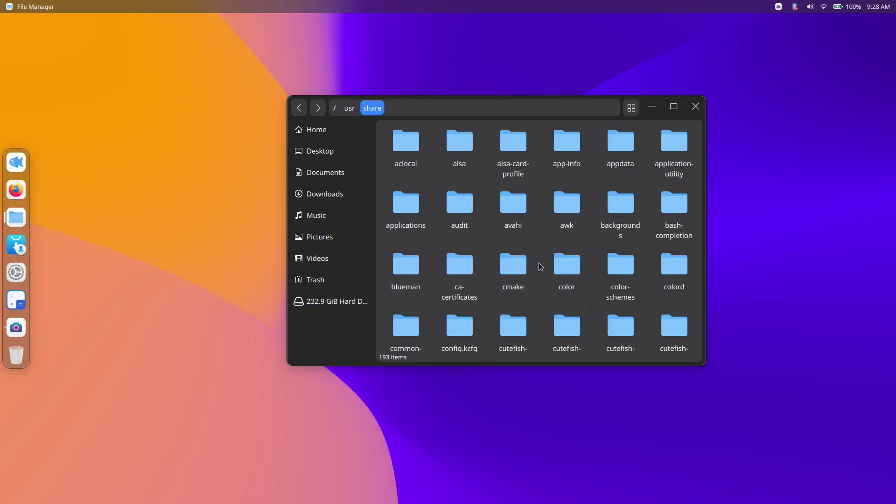
double_click(405, 200)
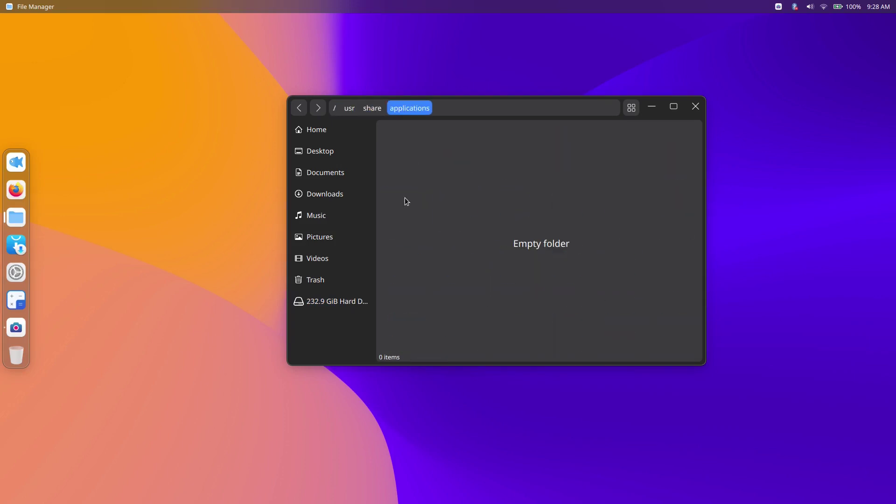
click(372, 108)
click(350, 108)
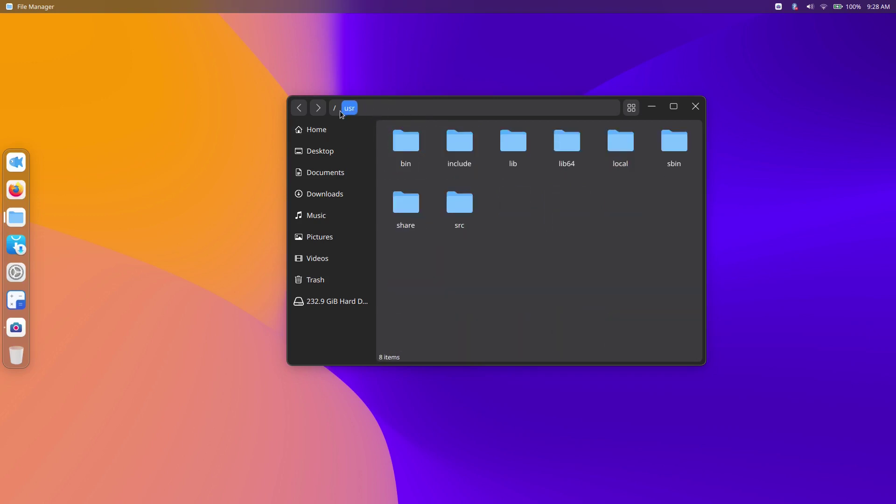
click(334, 108)
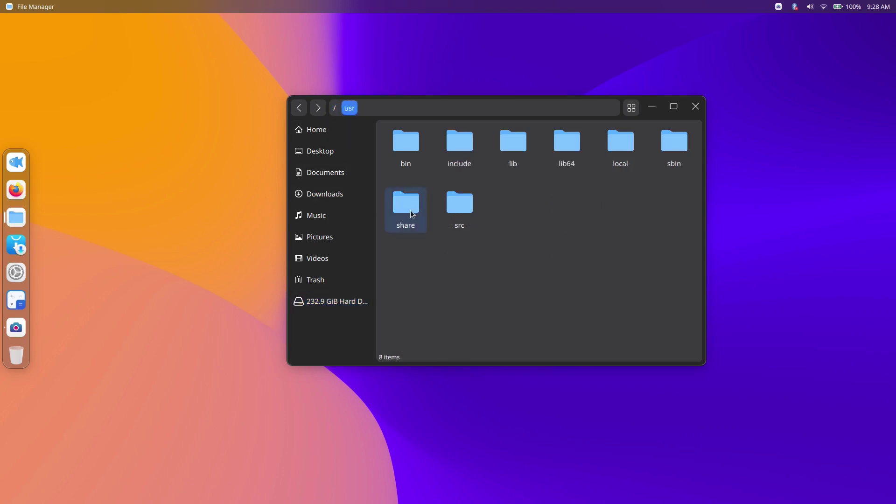
View the properties of the Cutefish file manager's desktop entry in /usr/share/applications, and close the file manager
double_click(411, 210)
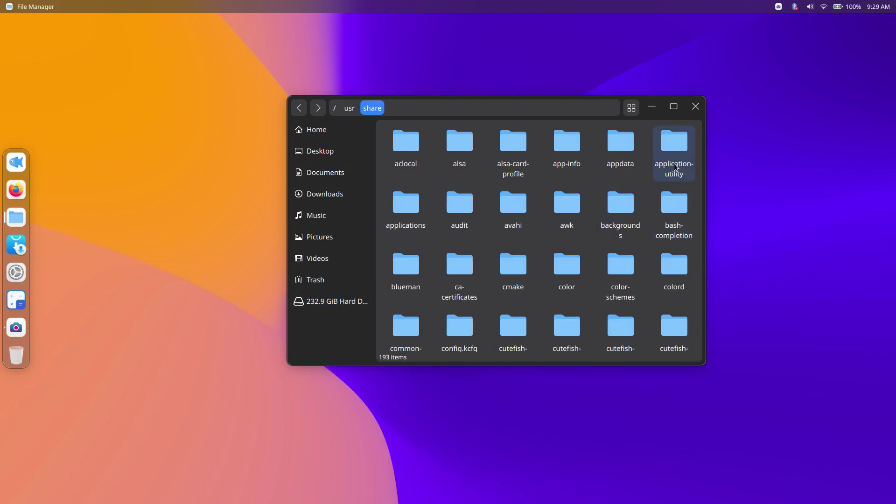
double_click(406, 205)
right_click(401, 205)
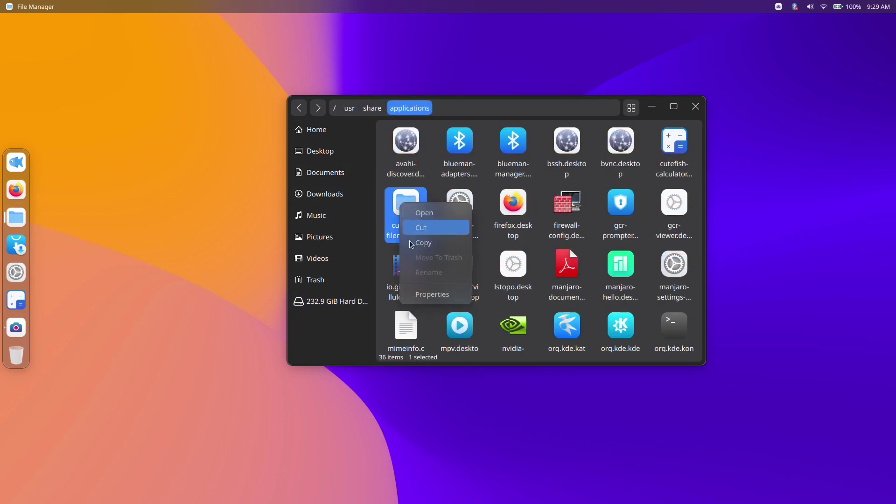
click(419, 295)
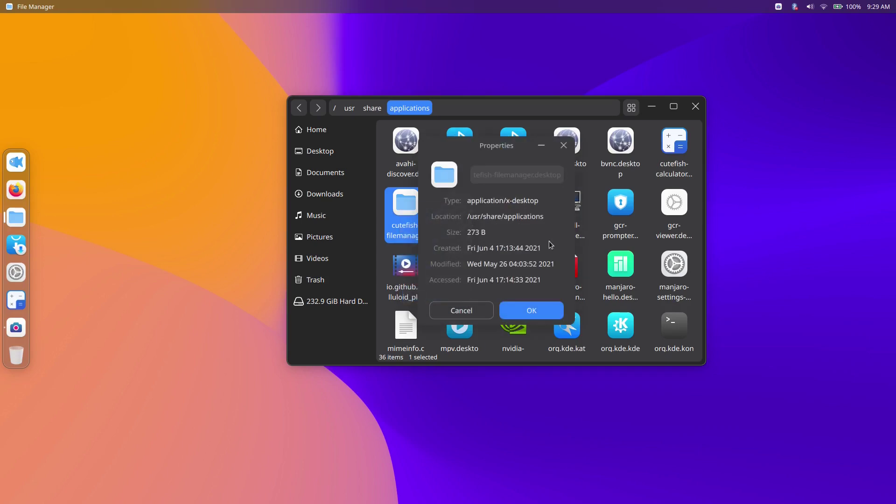
click(457, 310)
key(alt+F4)
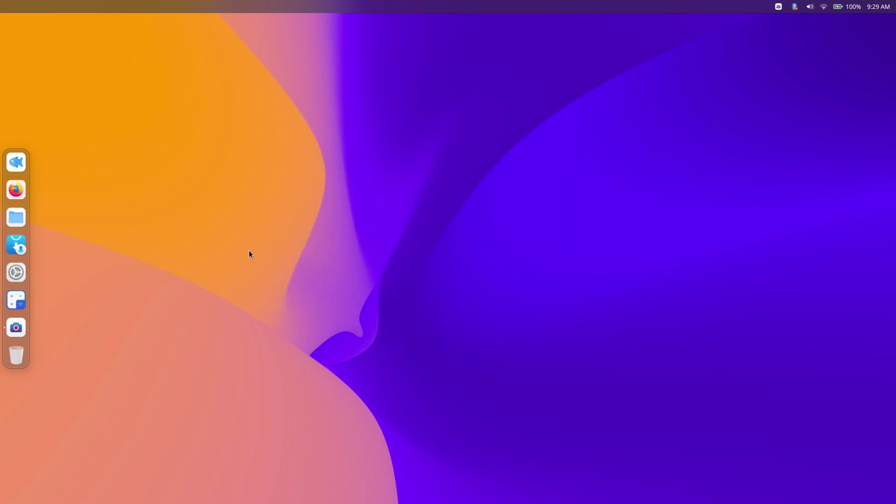
Open and close Calculator, look through the application launcher, and open and close Kate from it
click(16, 299)
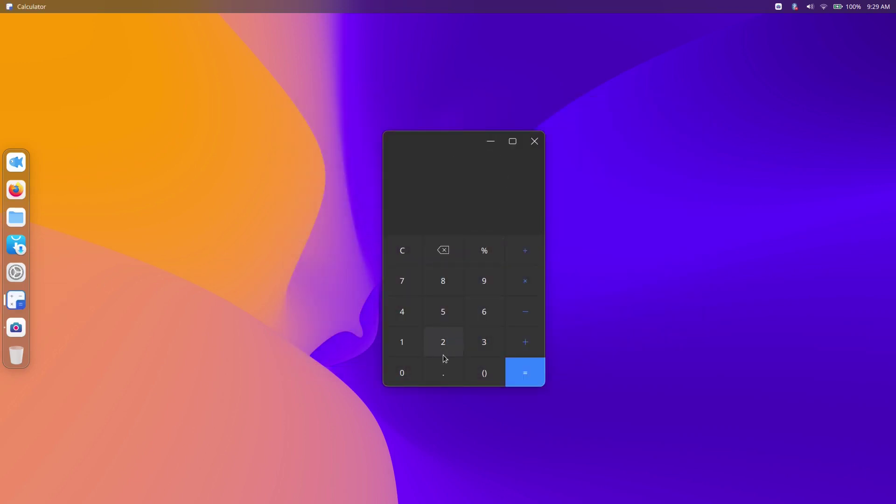
click(535, 141)
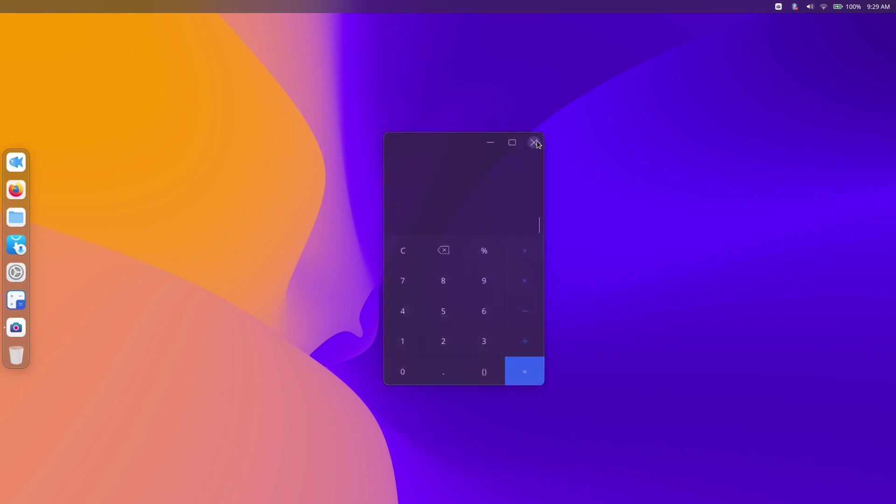
key(super)
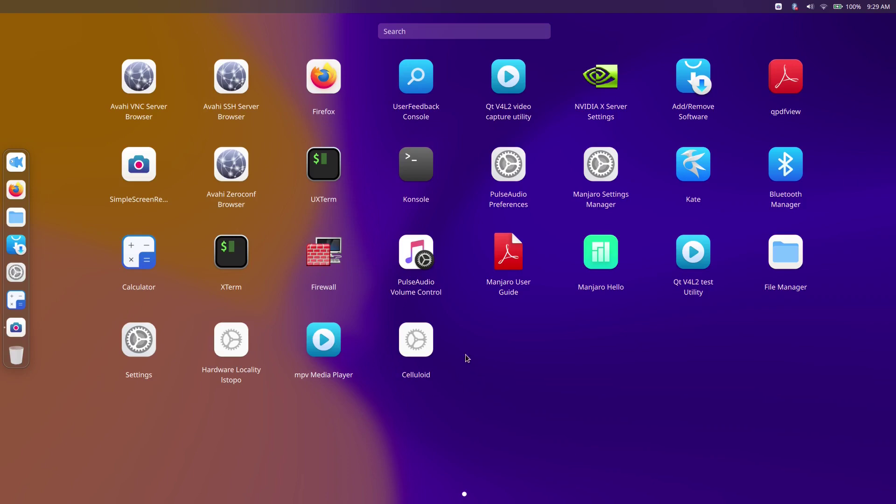
drag(276, 310, 748, 310)
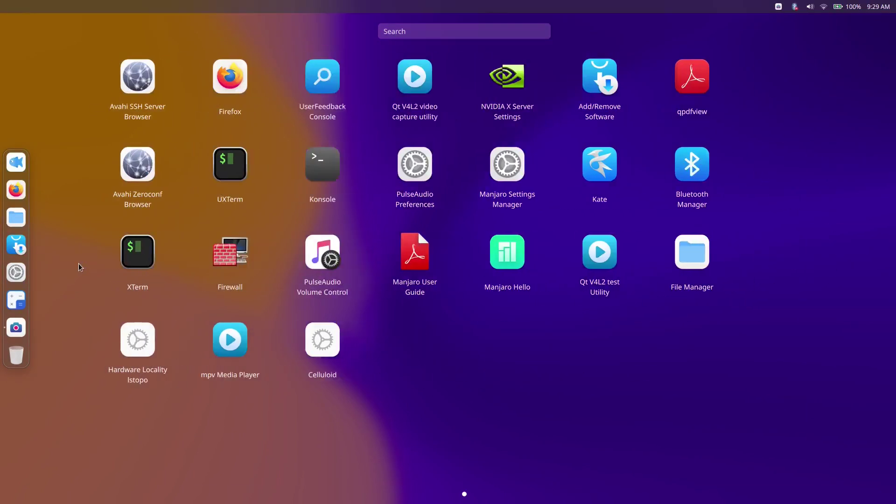
drag(682, 345, 777, 304)
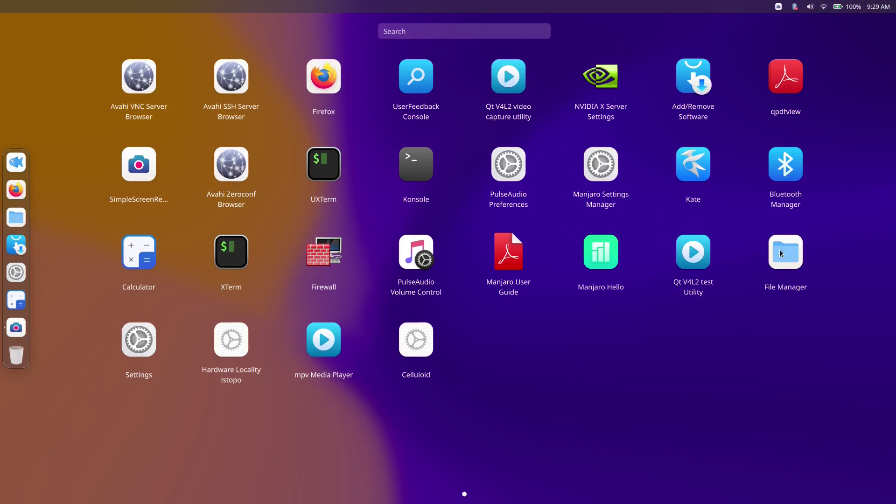
click(693, 165)
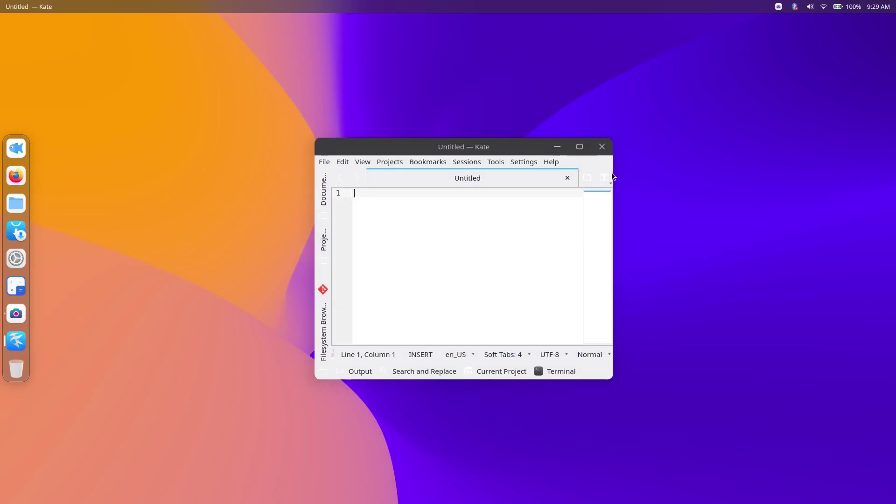
click(602, 146)
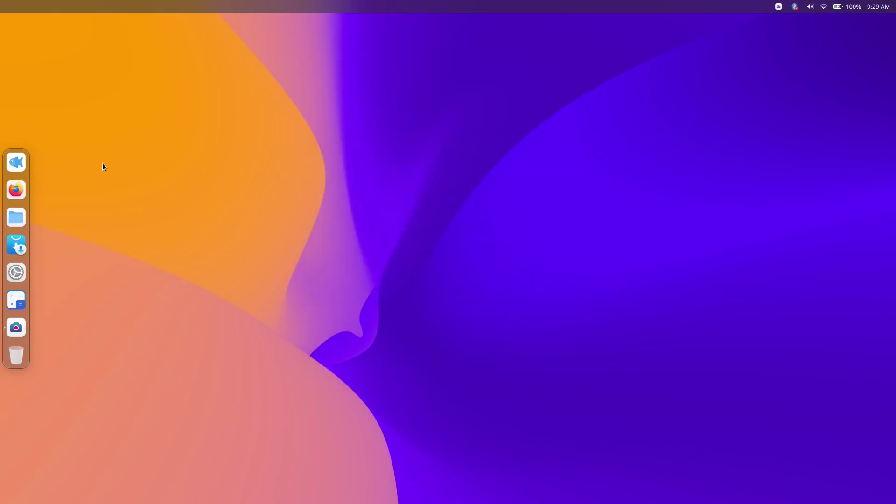
Open the Manjaro User Guide from the application launcher, look through its first pages, and close it
click(12, 161)
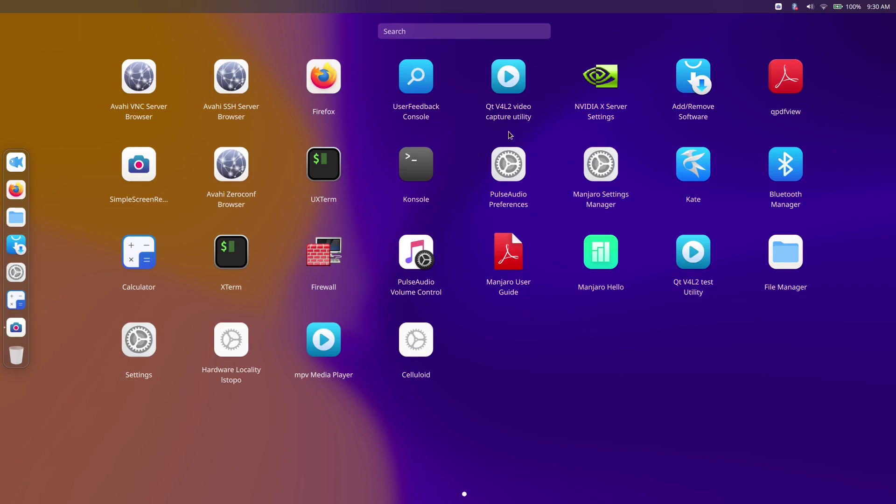
click(508, 261)
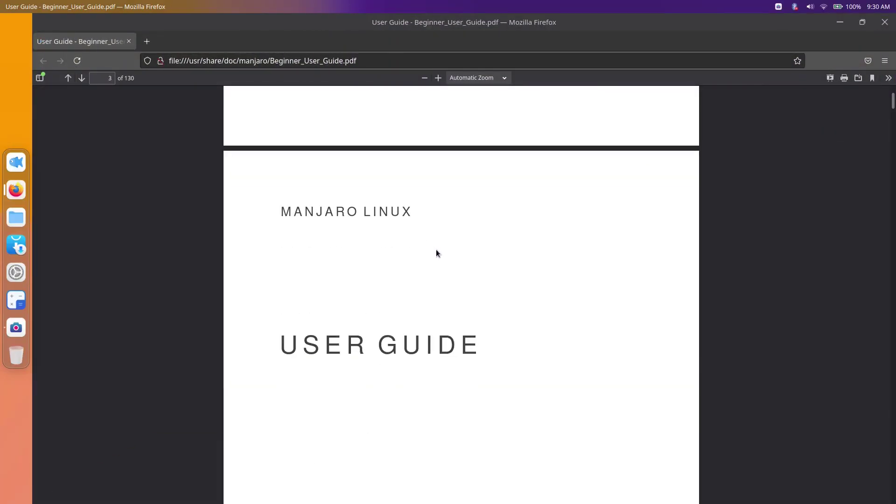
scroll(436, 253, down, 10)
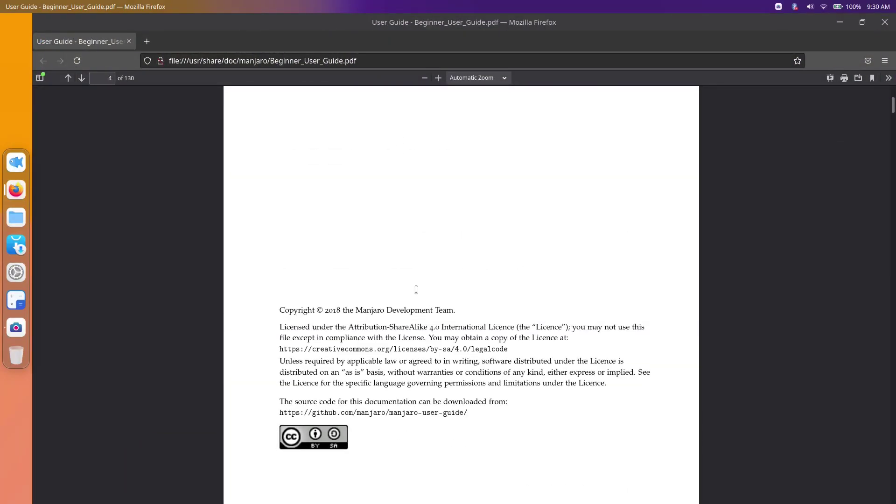
scroll(416, 289, down, 5)
click(885, 23)
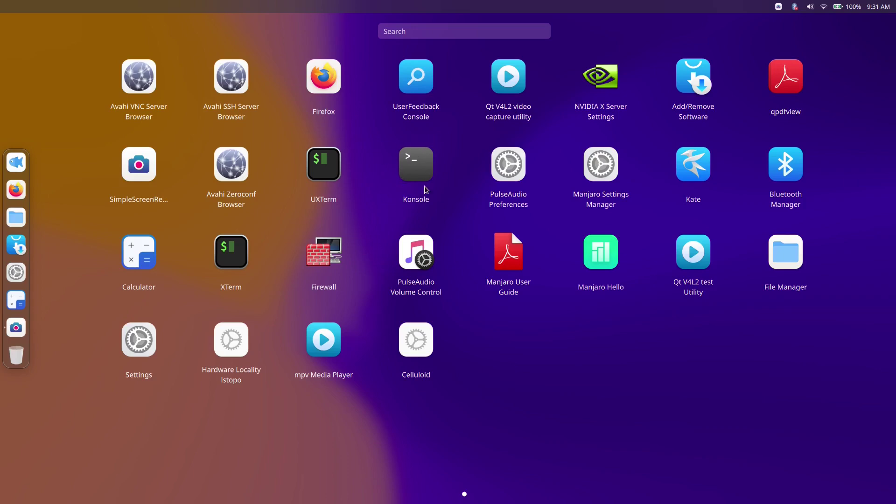
Launch Manjaro Hello from the application launcher and show its list of installable applications
click(674, 156)
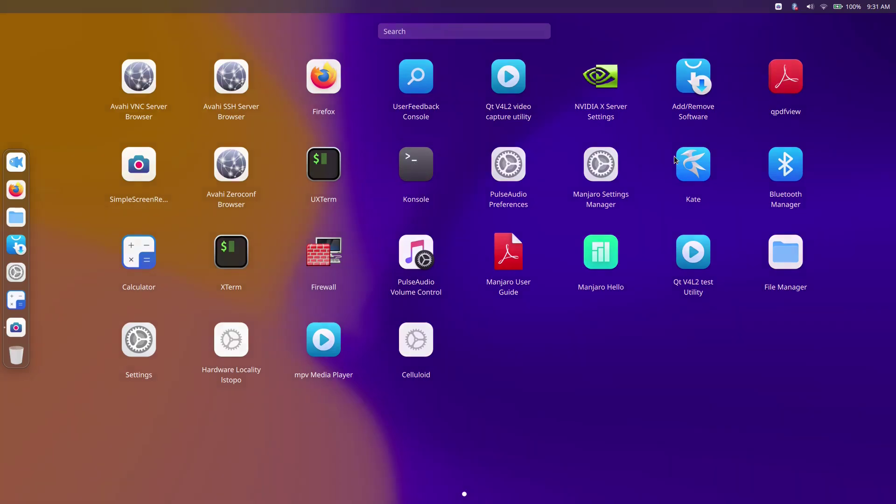
click(17, 165)
click(597, 250)
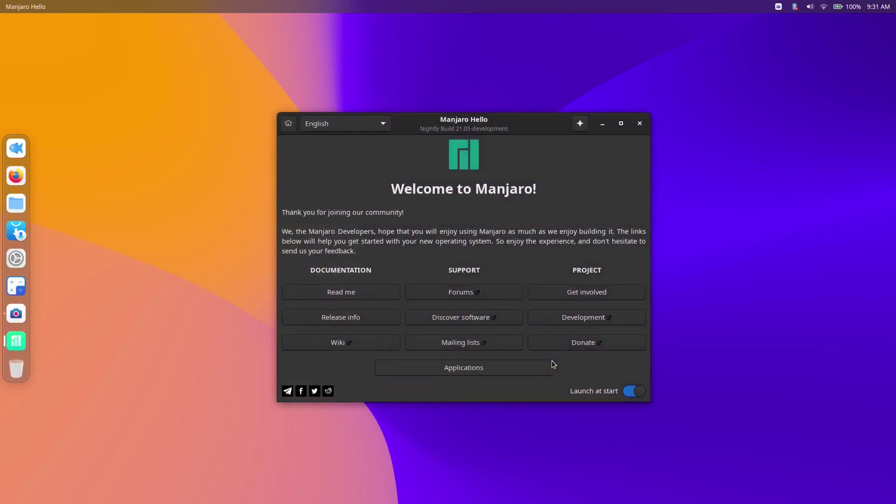
click(477, 368)
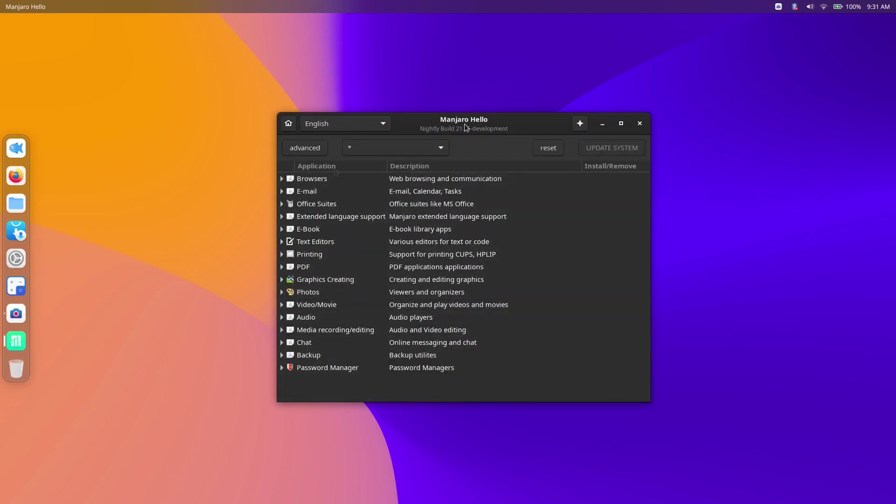
Expand the Browsers, E-mail and Office Suites categories and check the choices offered by the category filter
click(282, 179)
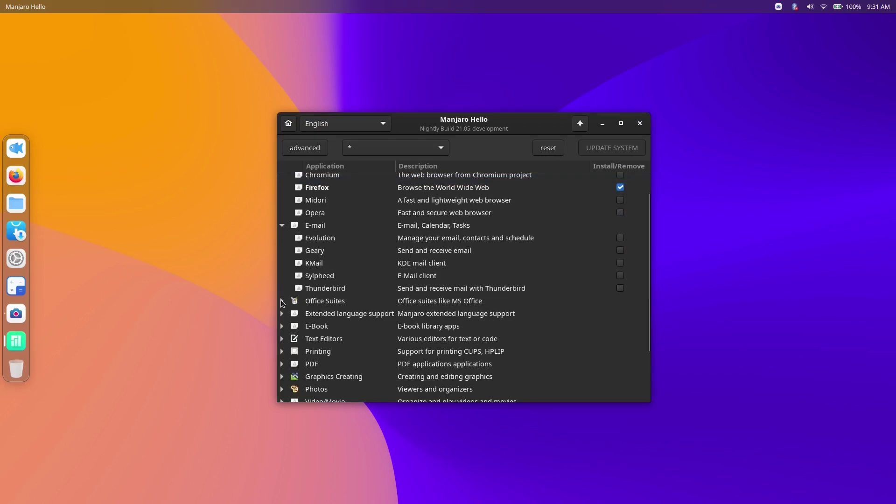
click(282, 301)
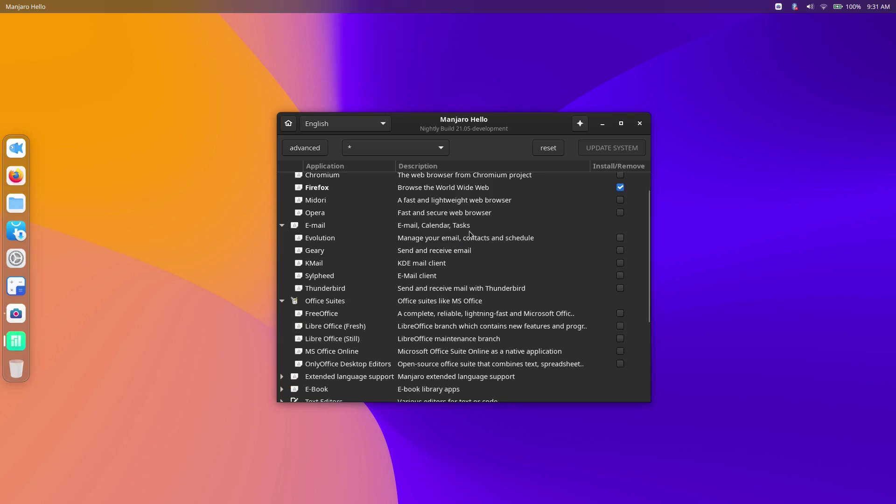
click(440, 148)
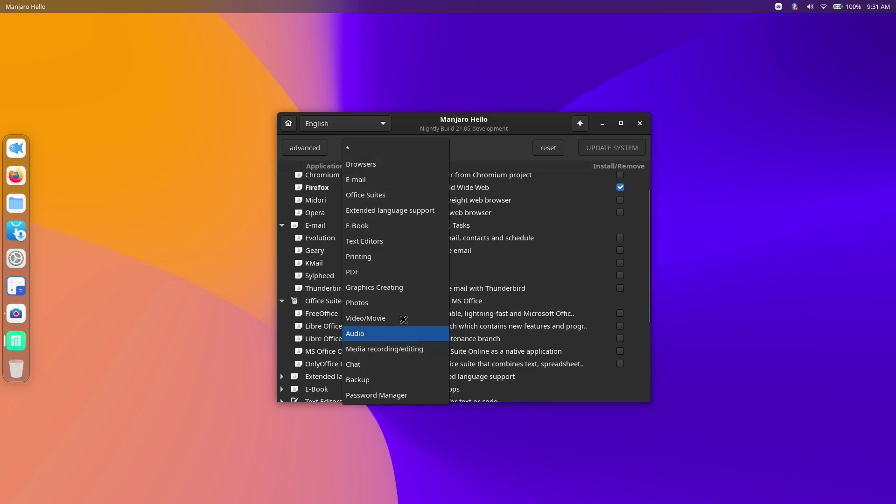
click(437, 145)
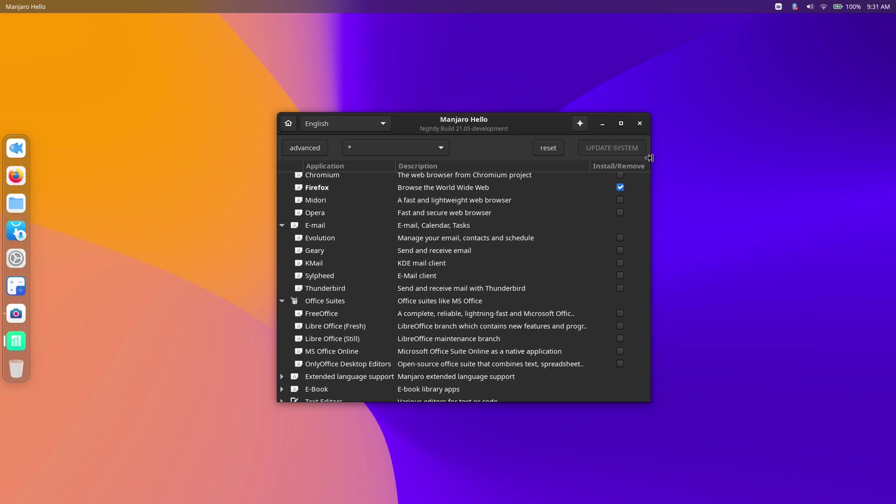
scroll(602, 246, up, 1)
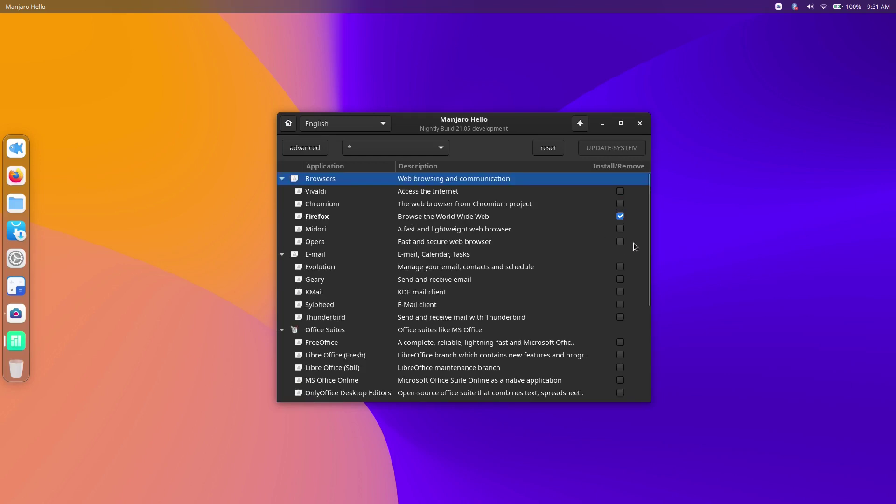
Expand the Extended language support, E-Book and Text Editors categories to view their applications
scroll(602, 247, down, 5)
click(282, 244)
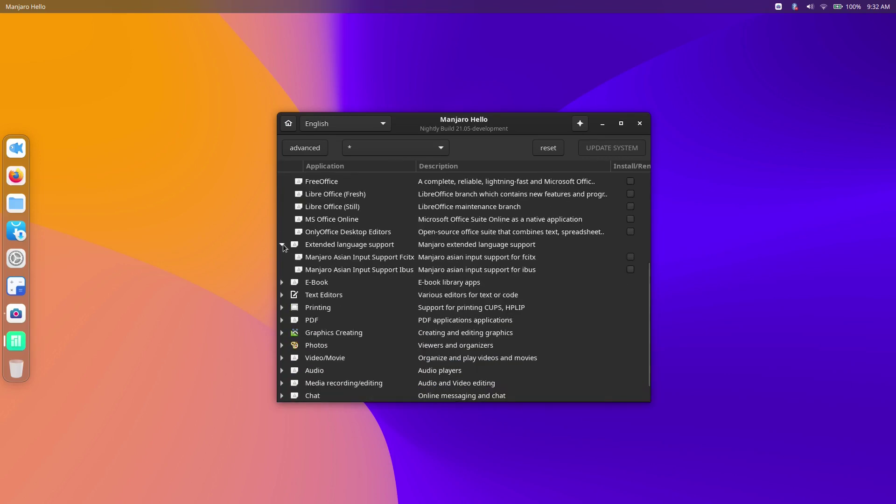
click(282, 282)
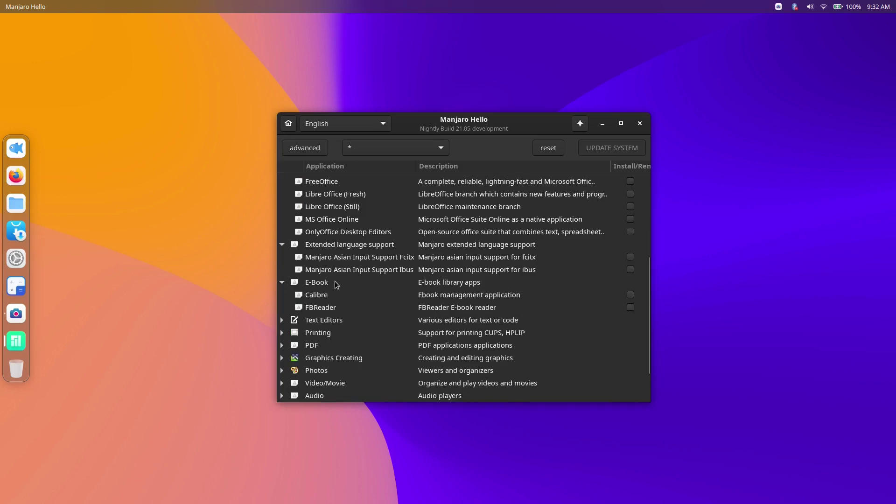
scroll(341, 280, down, 2)
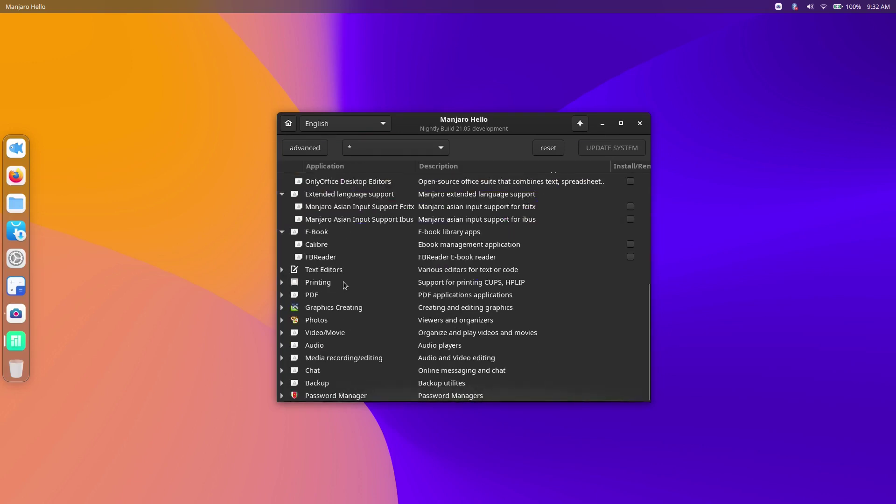
click(282, 269)
scroll(332, 263, down, 2)
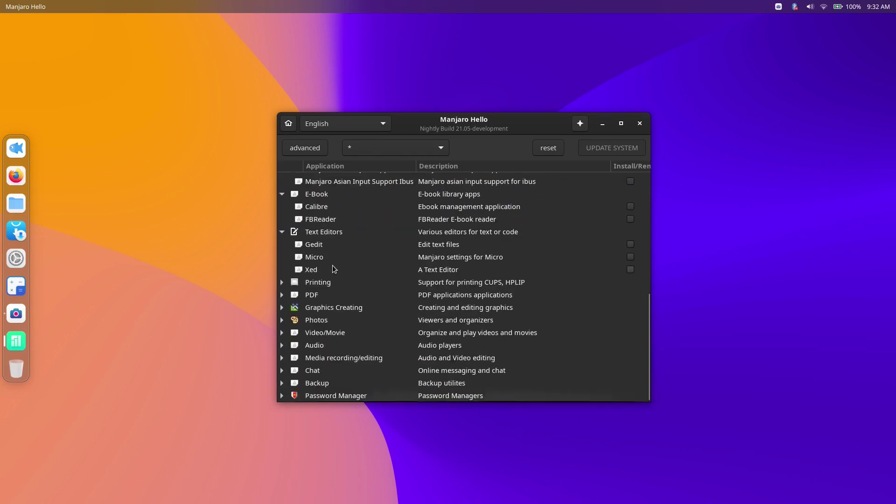
Expand the Printing, PDF and Graphics Creating categories to view their applications
click(282, 281)
scroll(341, 271, down, 1)
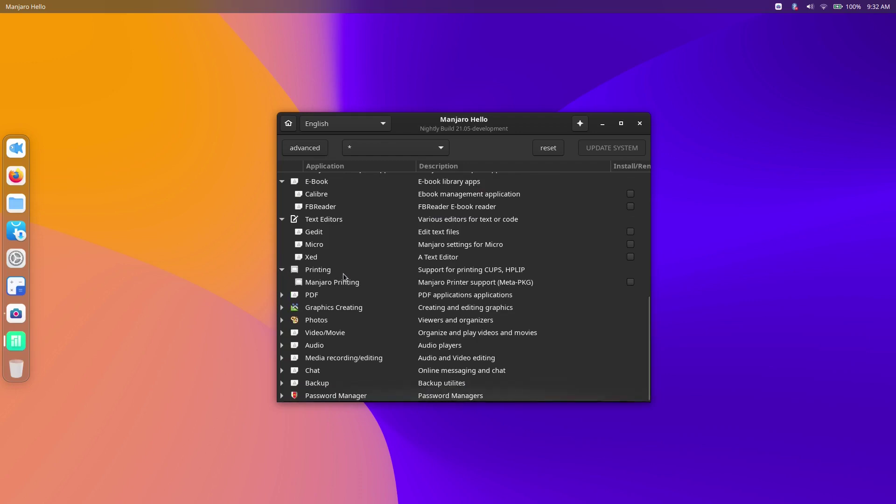
click(281, 295)
scroll(285, 297, down, 3)
scroll(288, 296, down, 1)
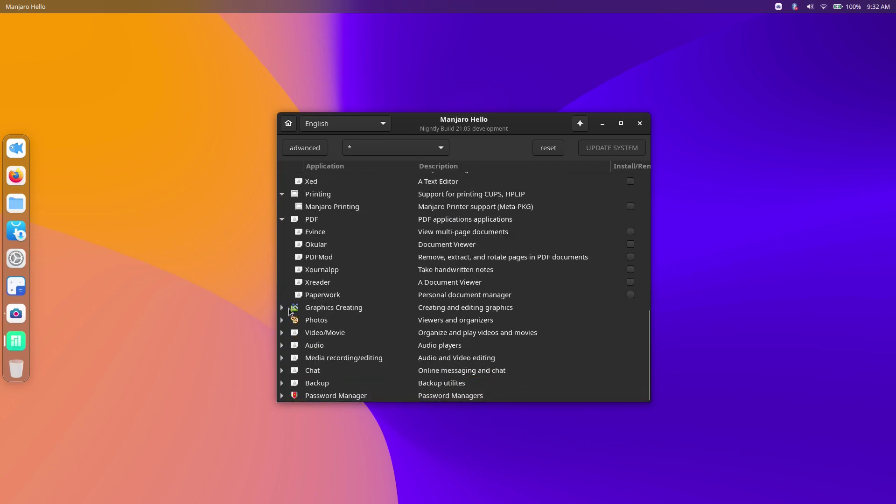
click(282, 308)
scroll(370, 280, down, 3)
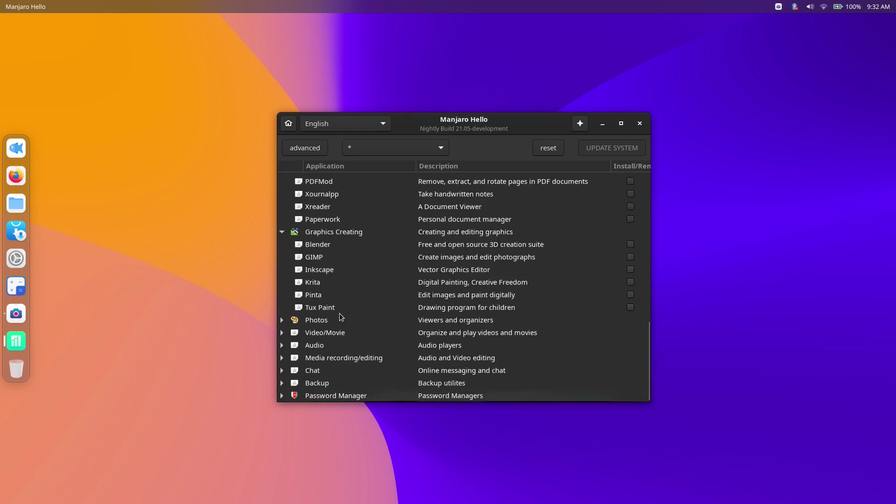
Expand the Photos, Video/Movie, Audio and Media recording/editing categories and look through their applications
click(282, 320)
scroll(344, 291, down, 4)
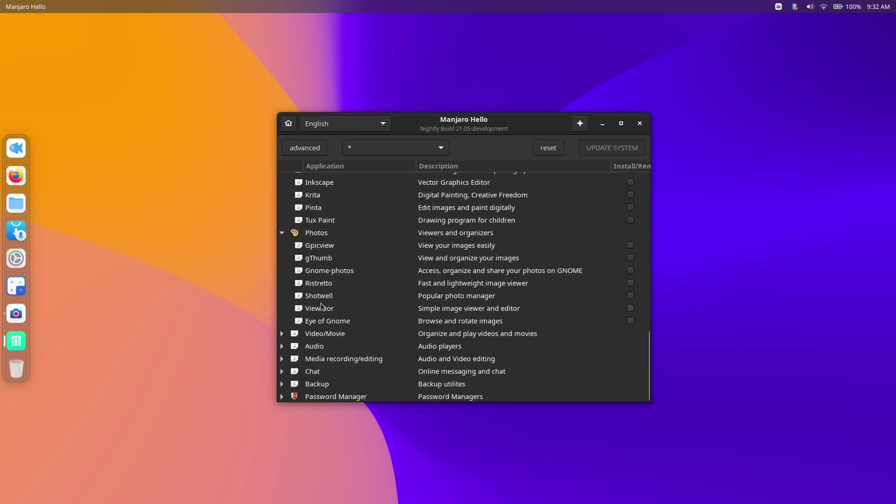
click(282, 333)
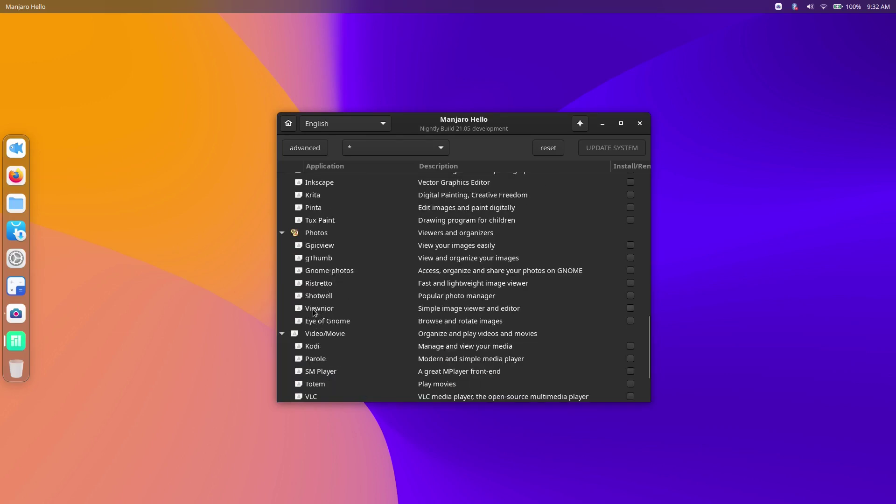
scroll(315, 312, down, 3)
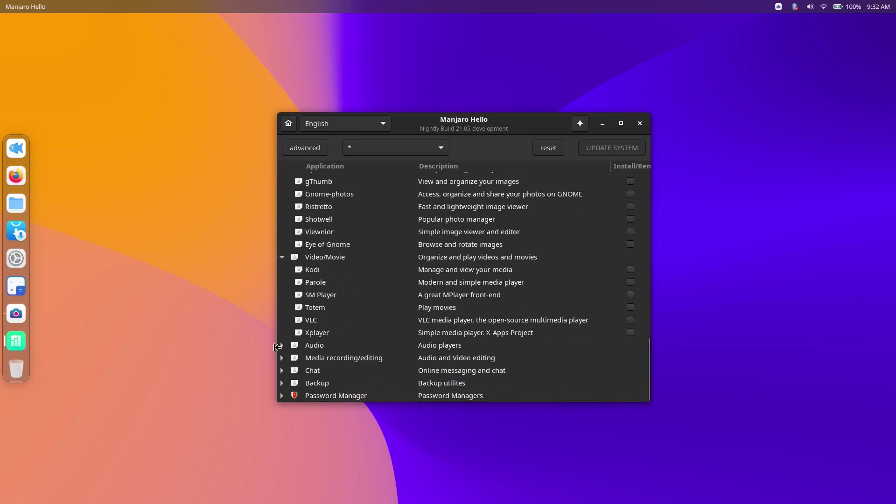
click(281, 345)
scroll(342, 275, down, 3)
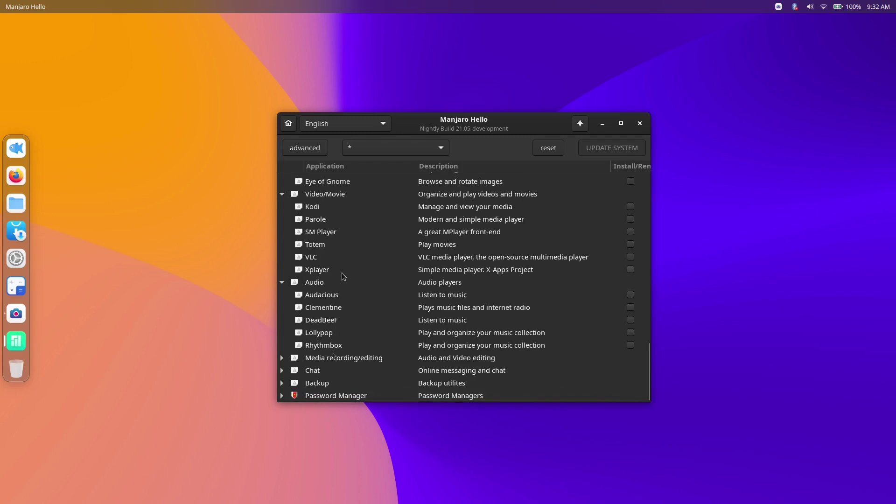
click(282, 358)
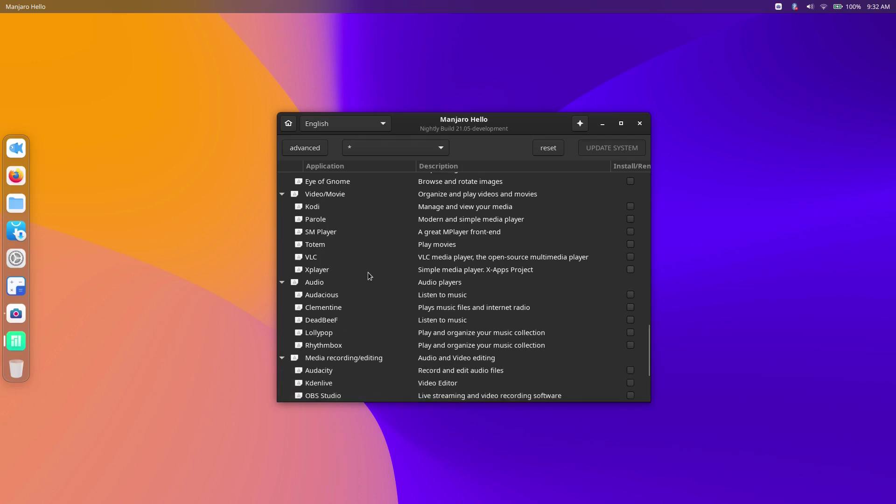
scroll(369, 273, down, 5)
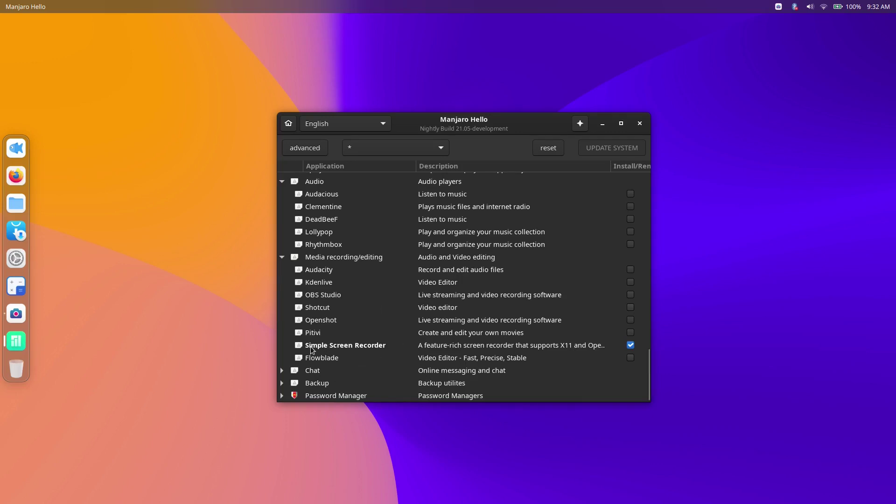
Expand the Chat, Backup and Password Manager categories to view their applications
click(280, 370)
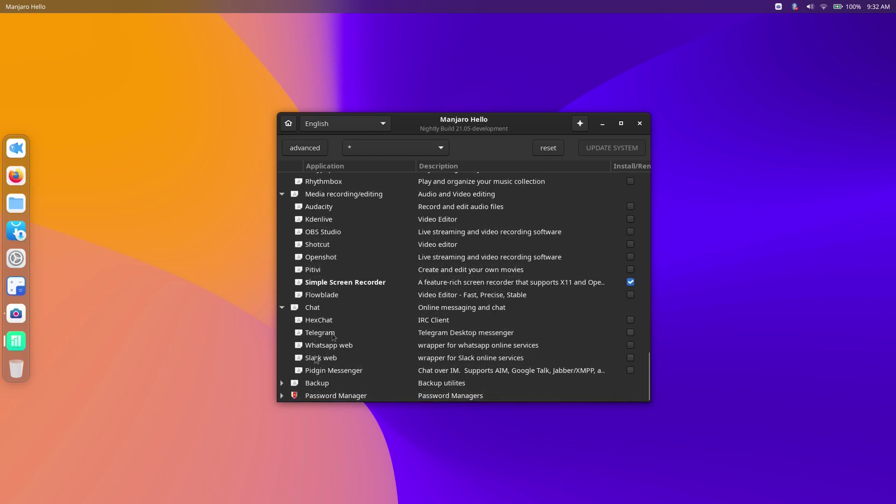
click(282, 383)
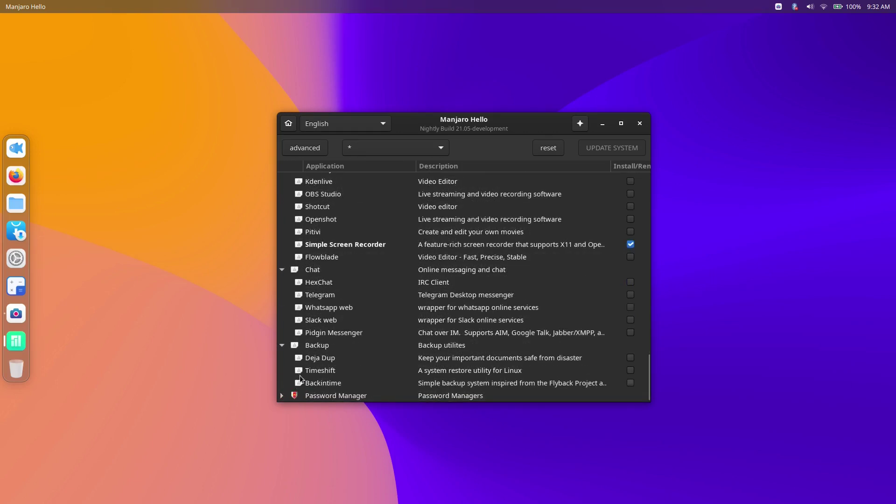
click(282, 395)
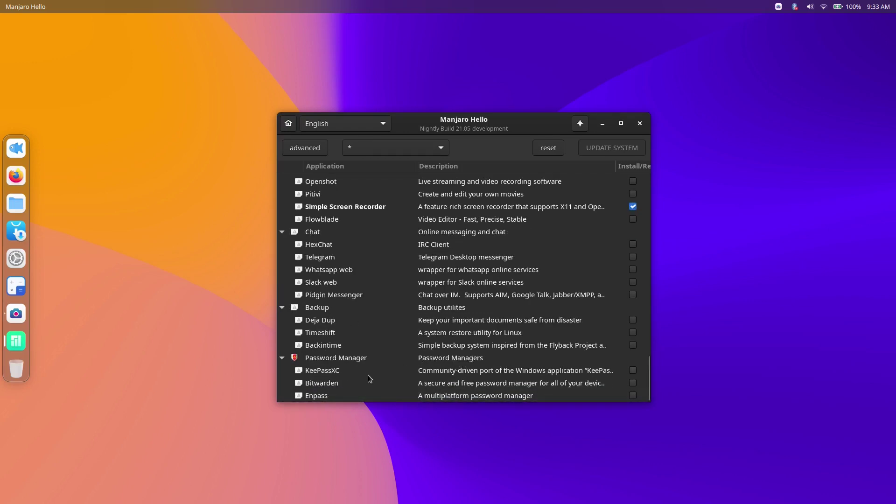
Look through the expanded application list again from its beginning and close Manjaro Hello
key(Home)
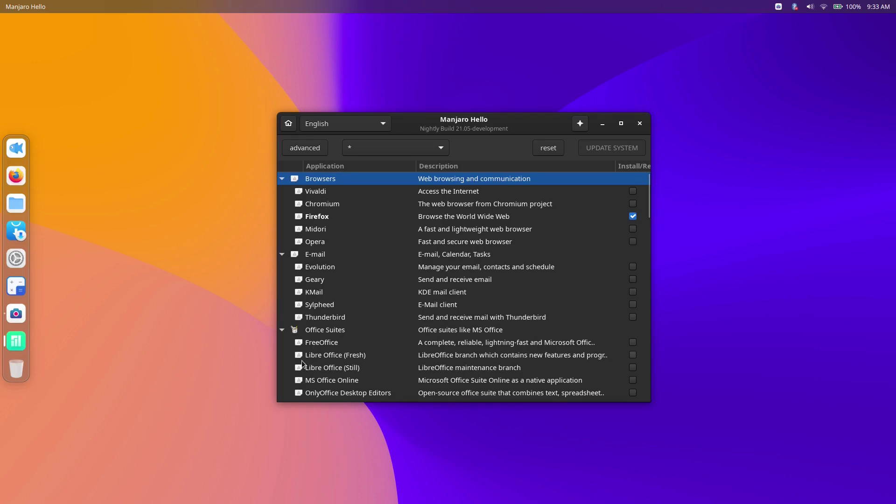
scroll(404, 261, down, 3)
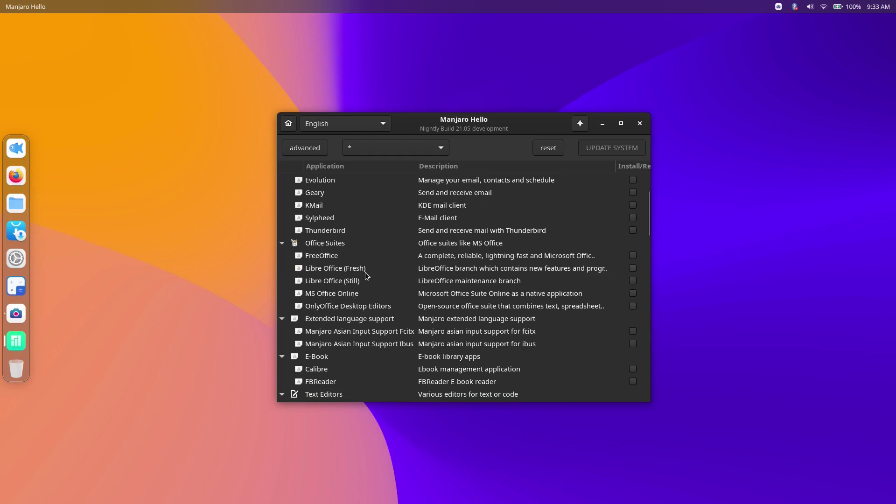
scroll(359, 278, down, 8)
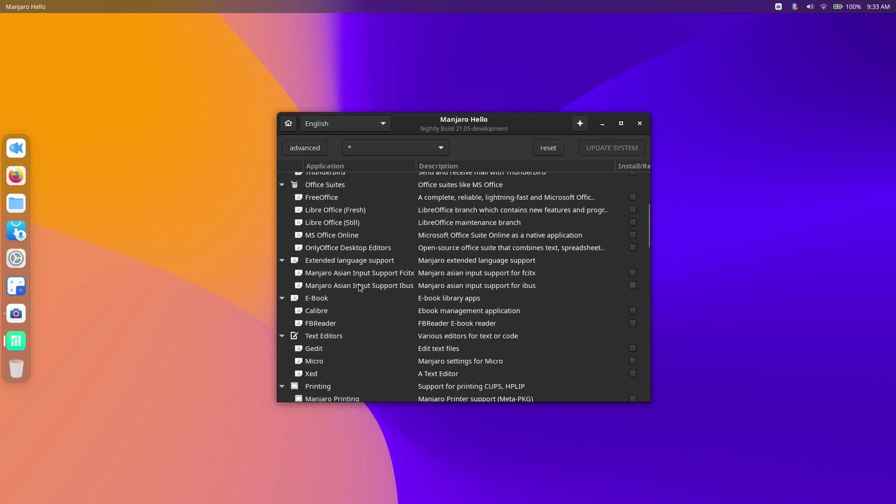
click(639, 125)
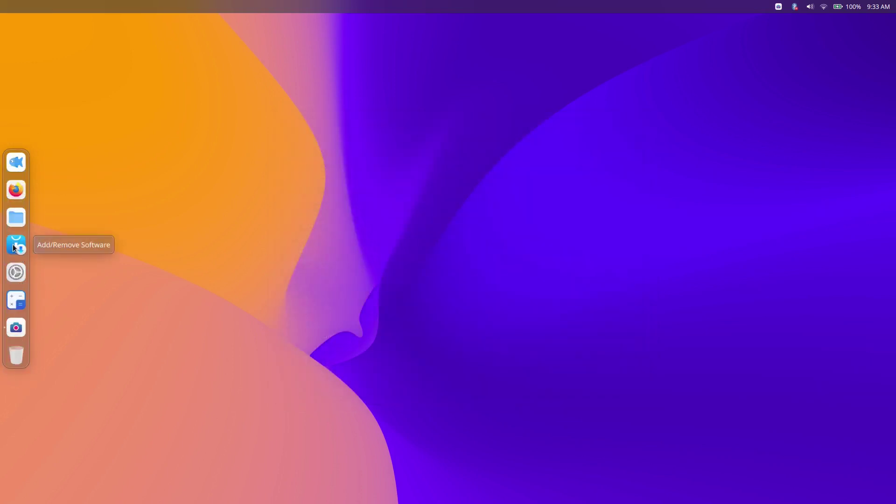
Open Add/Remove Software, look through the installed packages, and check for available updates
click(14, 248)
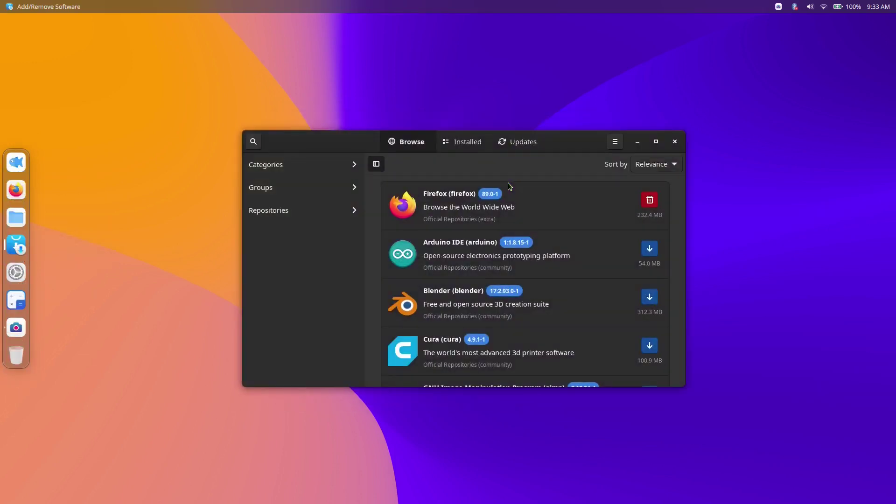
click(474, 144)
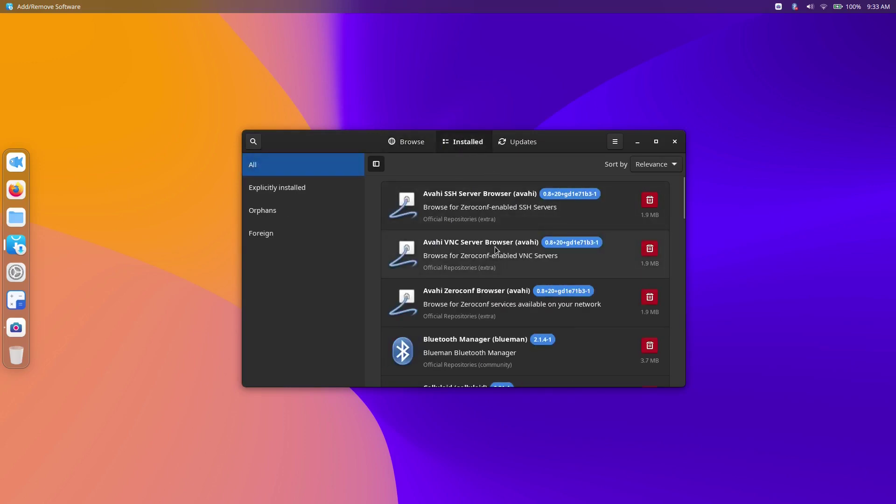
scroll(494, 247, down, 5)
scroll(495, 248, down, 15)
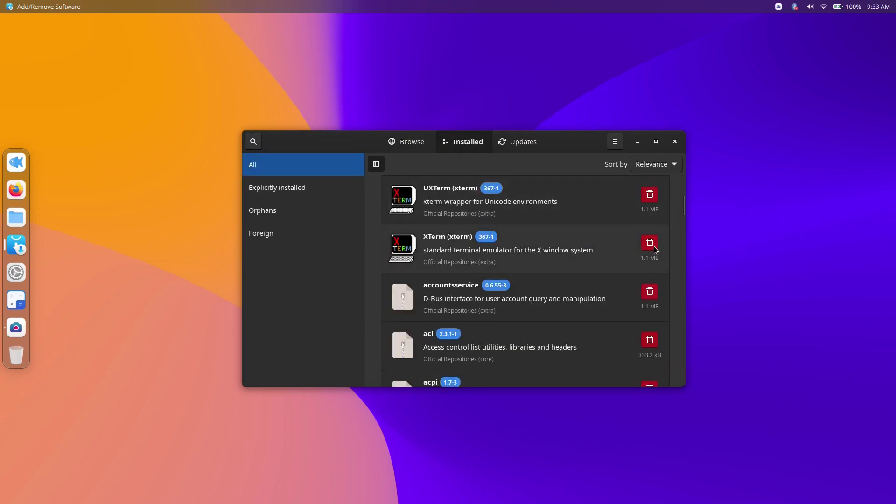
click(511, 142)
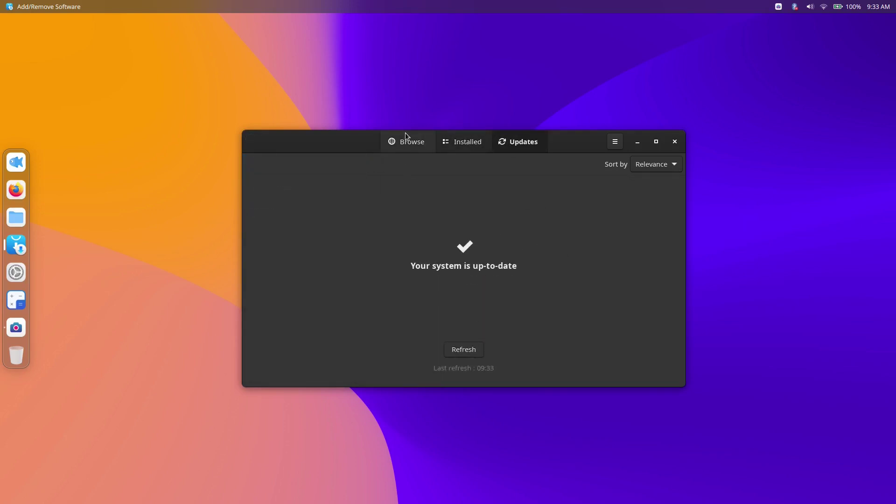
View the software categories available for browsing and close Add/Remove Software
click(405, 137)
click(267, 164)
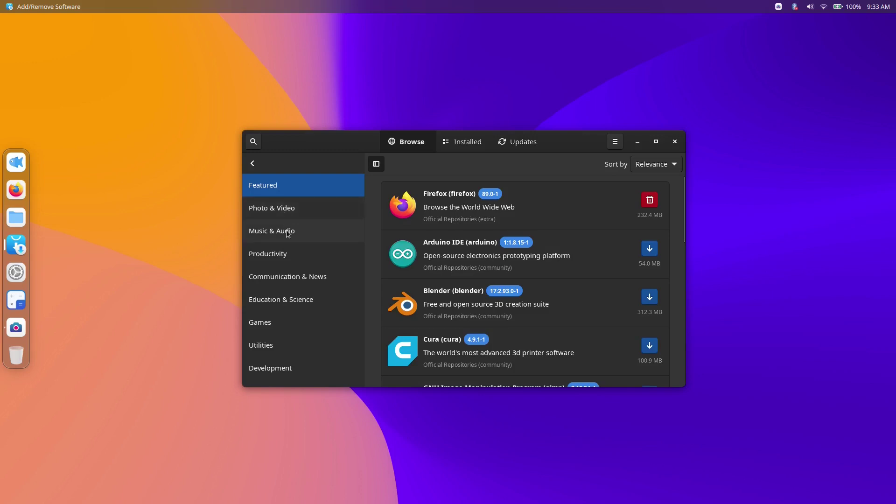
click(253, 162)
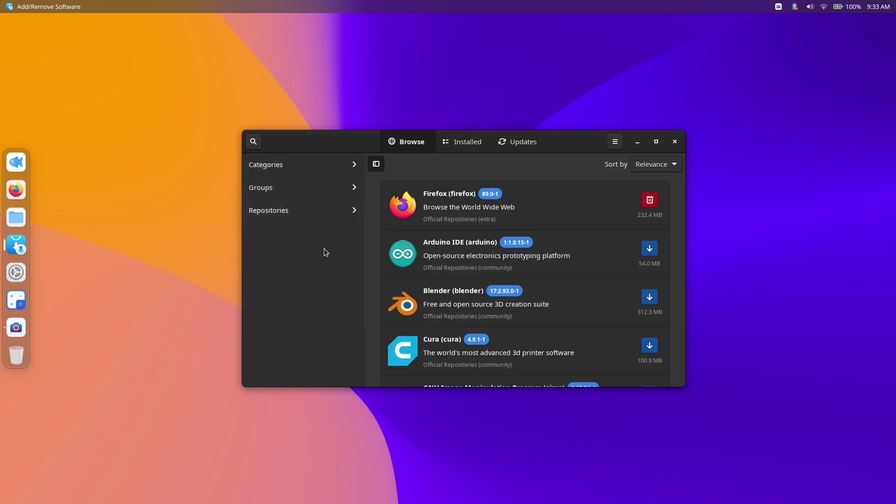
click(675, 142)
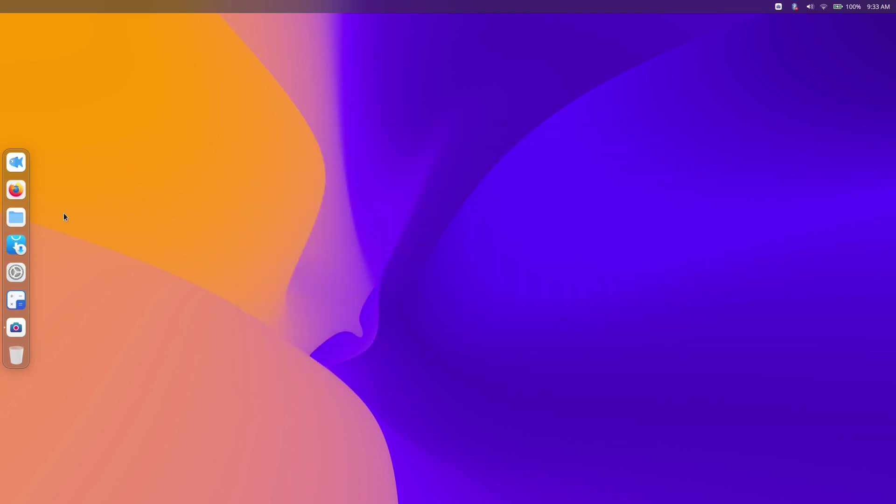
Look over the application launcher, reopen Manjaro Hello, and bring up its list of installable applications
click(18, 163)
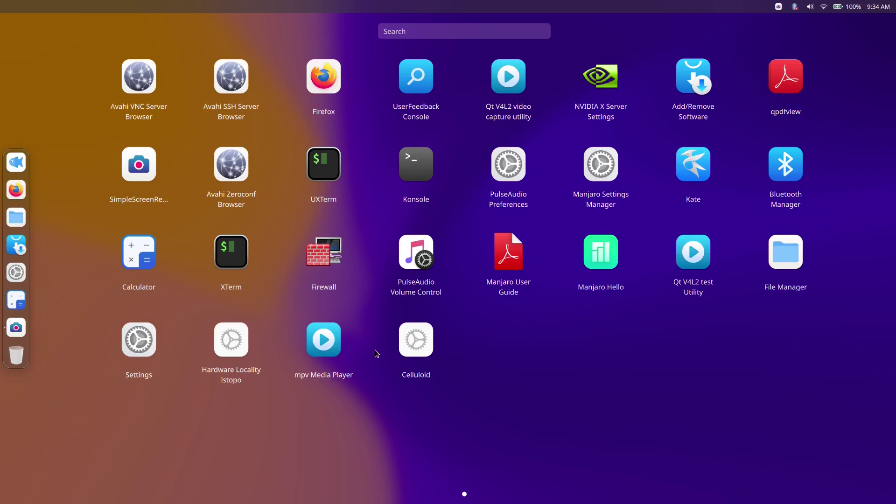
click(666, 325)
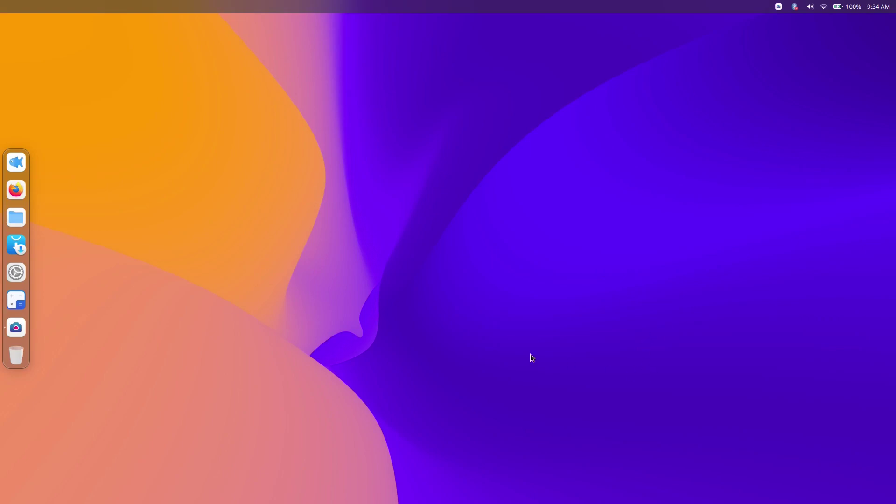
click(459, 369)
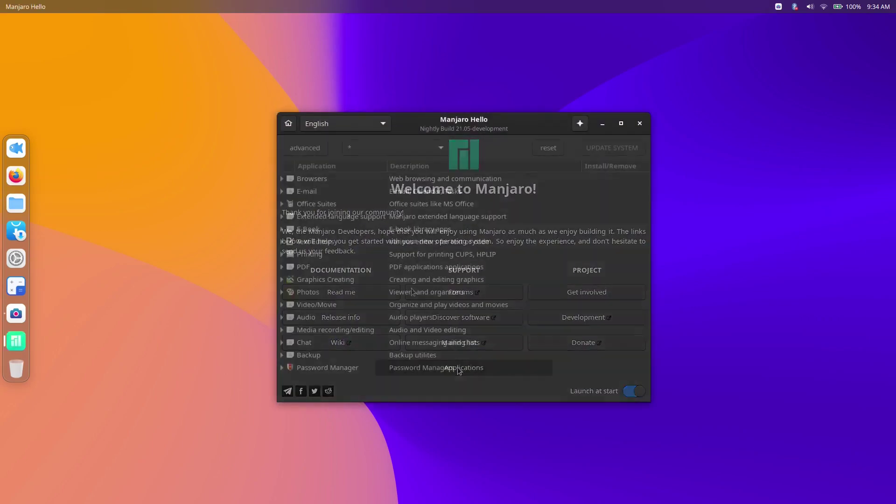
Close Manjaro Hello and view the quick settings for Wi-Fi, Bluetooth, dark mode, brightness and volume
click(641, 124)
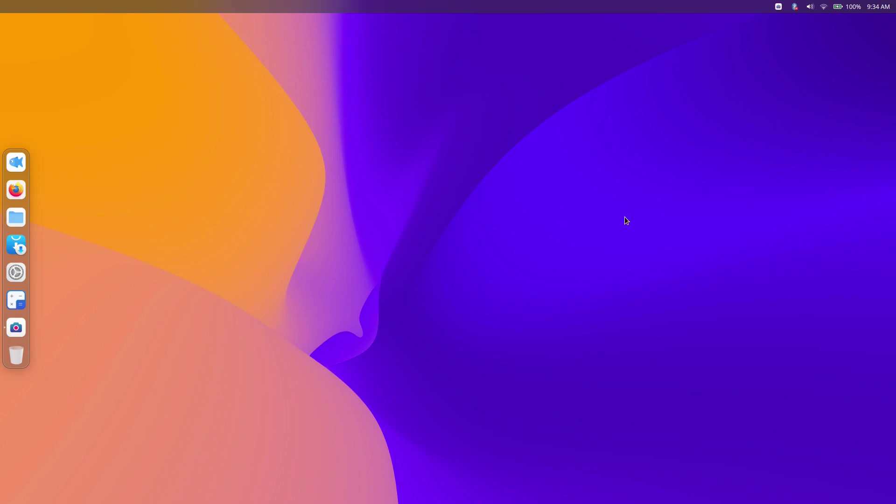
click(854, 7)
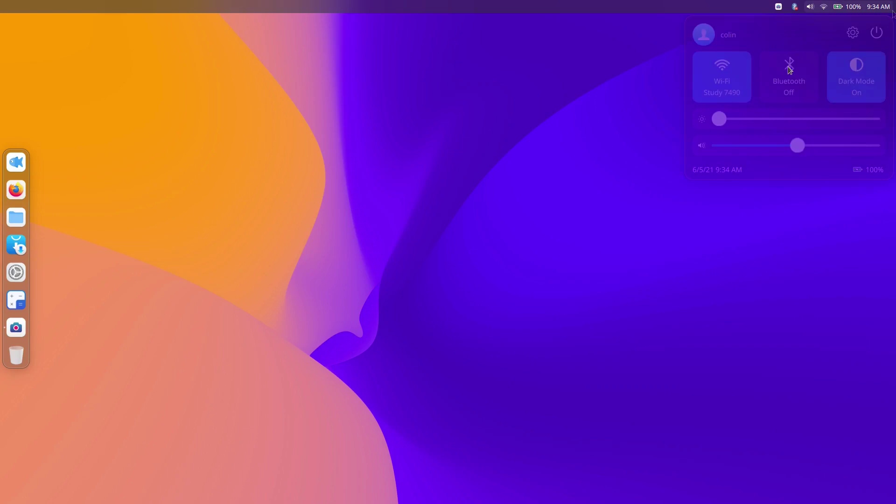
click(861, 7)
click(852, 8)
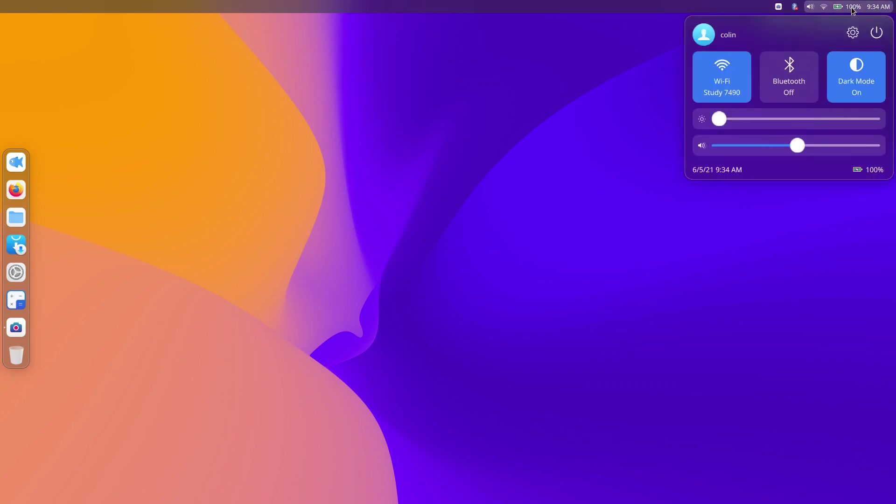
click(371, 120)
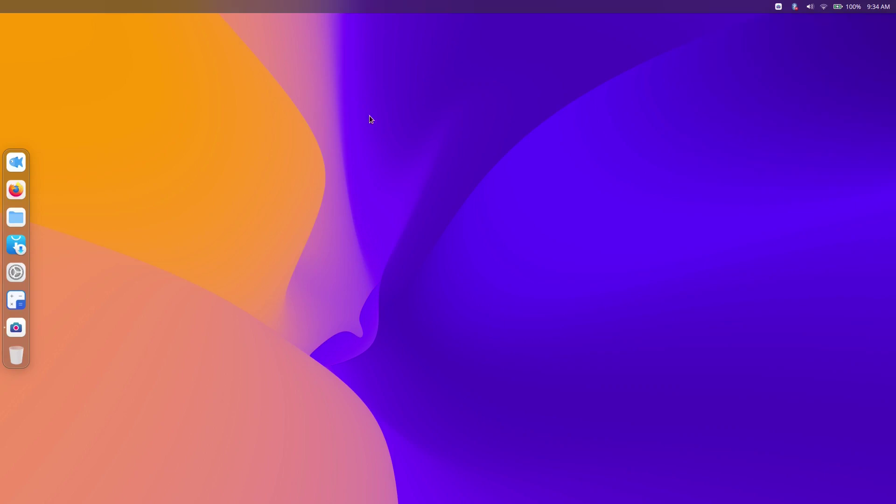
Look over the application launcher, and search Add/Remove Software for "calendar"
click(16, 161)
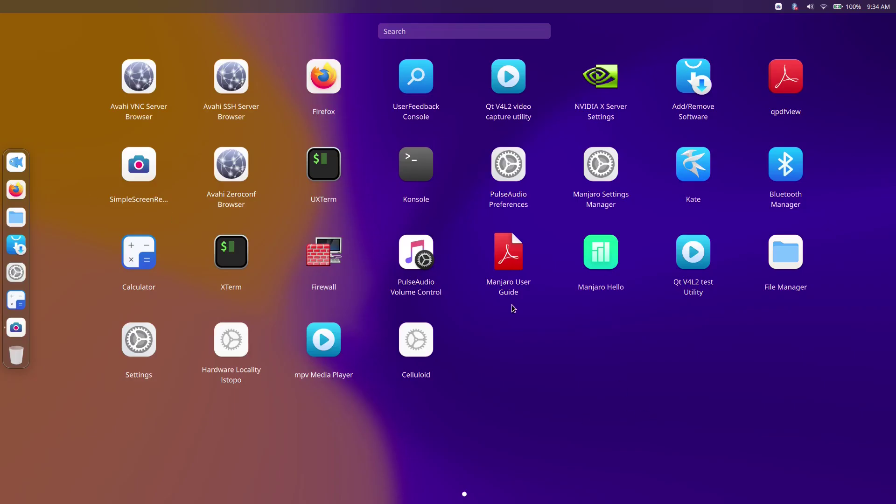
click(596, 253)
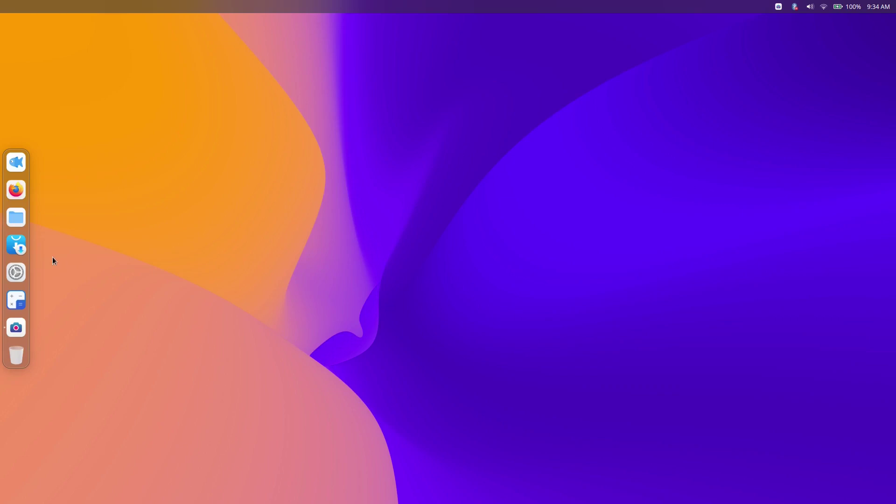
click(19, 244)
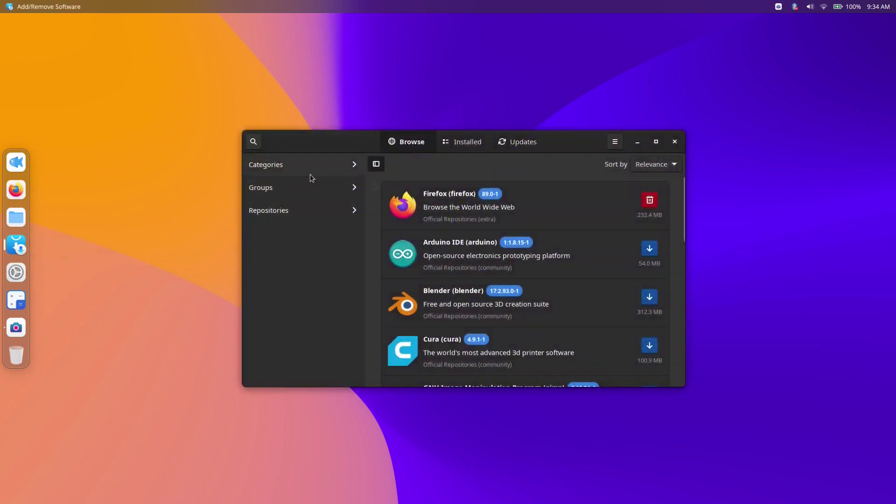
click(253, 141)
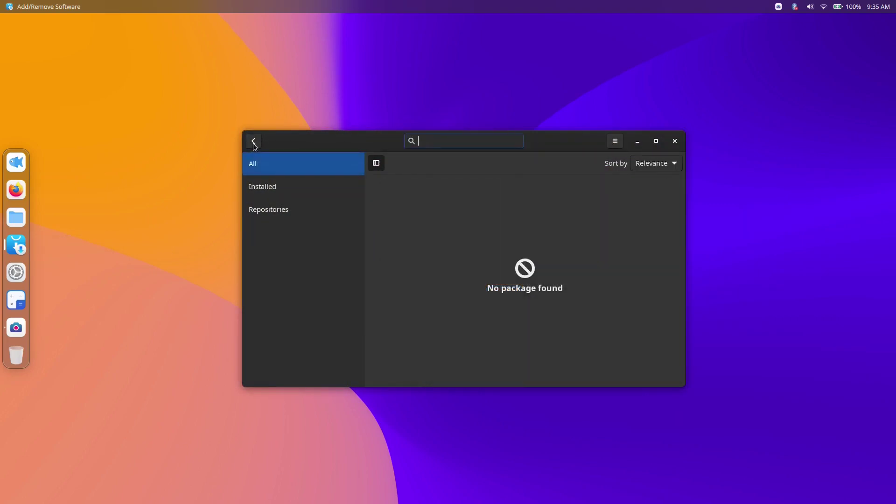
text(calendar)
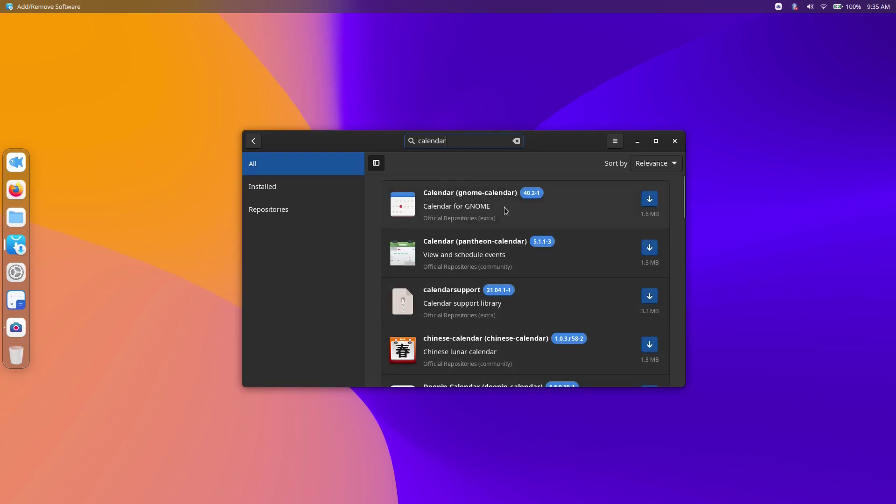
Look through the calendar packages found by the search and close Add/Remove Software
scroll(504, 206, down, 1)
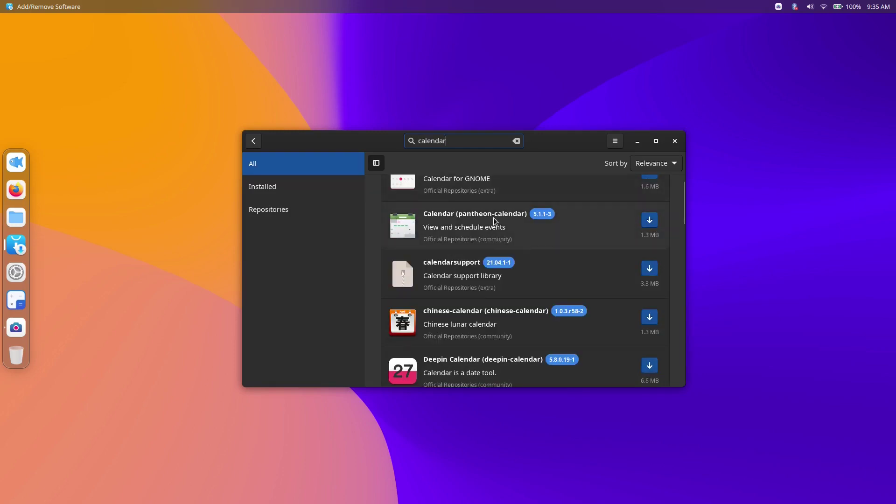
scroll(544, 224, down, 2)
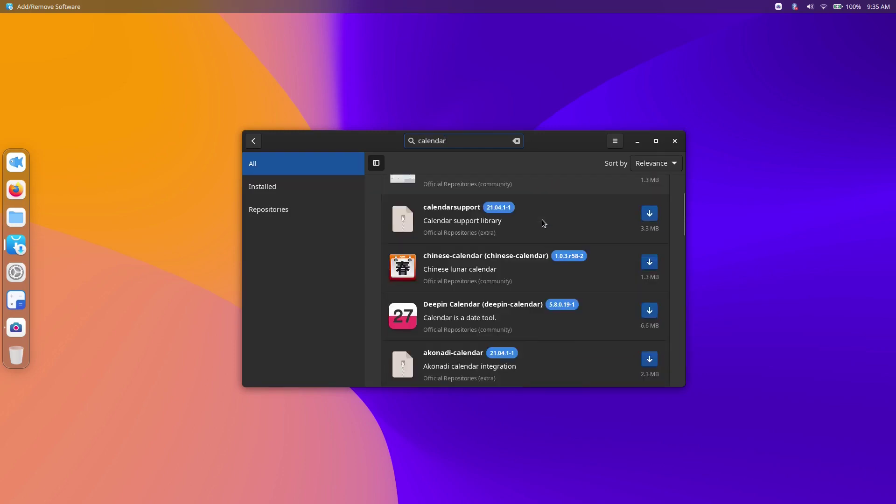
scroll(502, 271, down, 4)
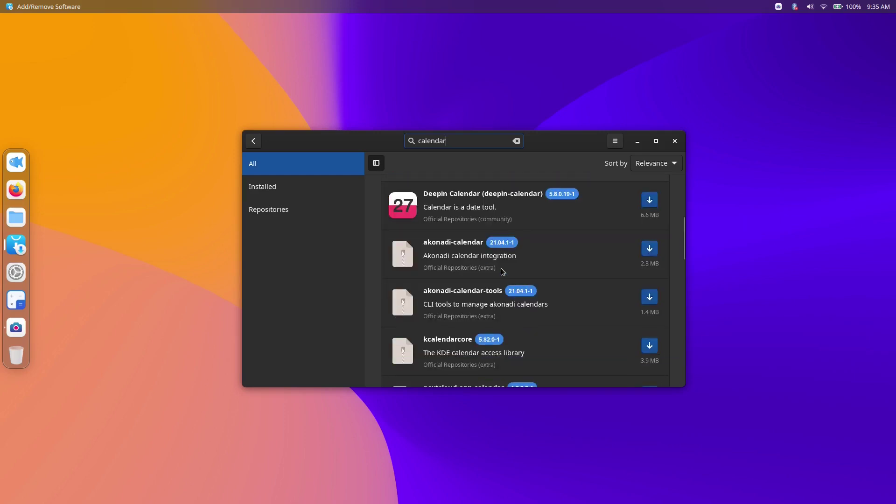
scroll(502, 271, up, 4)
scroll(501, 268, down, 10)
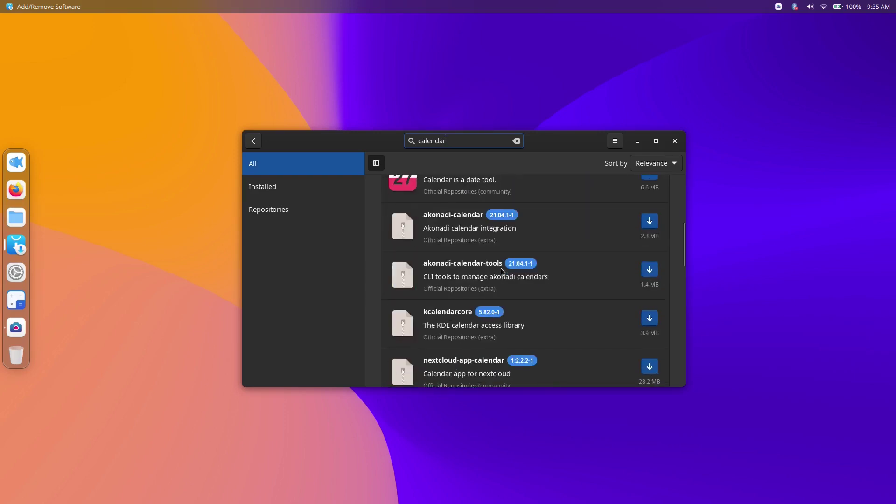
scroll(501, 271, down, 4)
scroll(500, 268, up, 15)
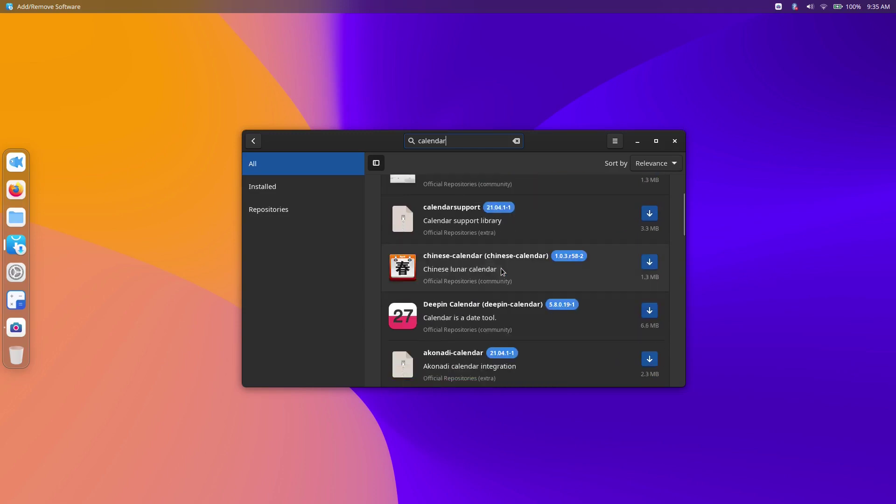
click(675, 141)
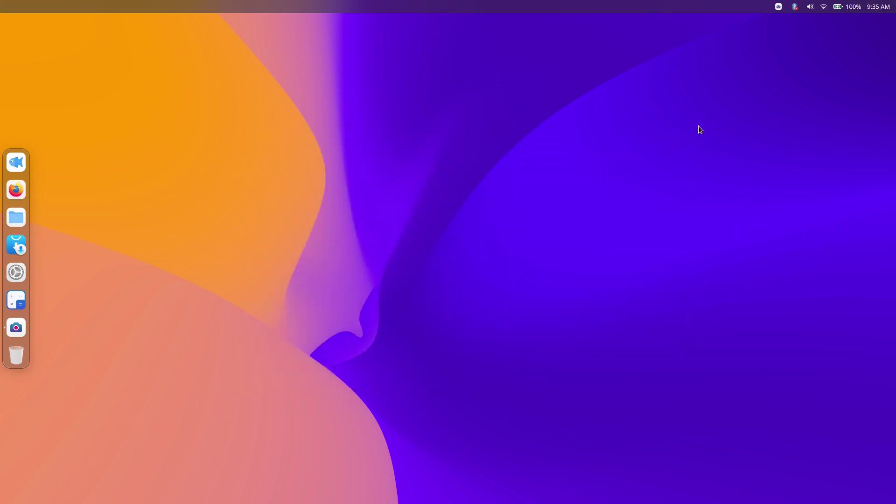
View the quick settings again and turn Bluetooth on
click(860, 6)
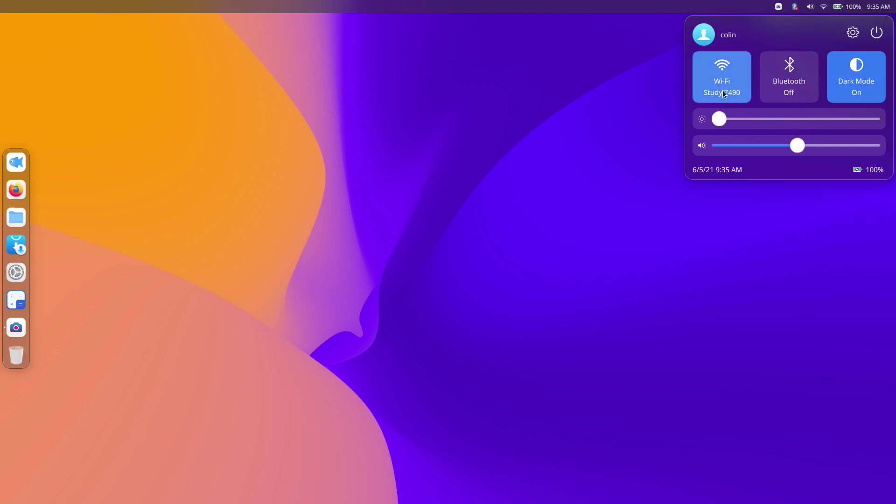
click(848, 11)
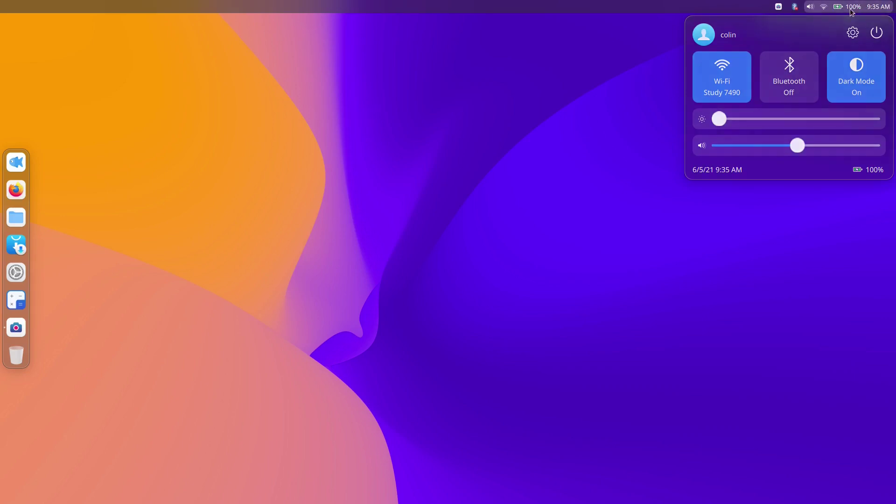
click(794, 8)
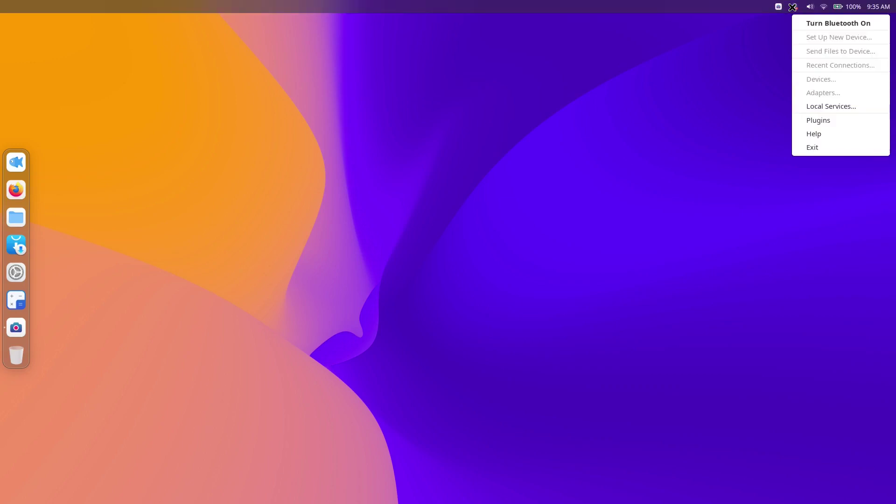
click(767, 62)
right_click(798, 8)
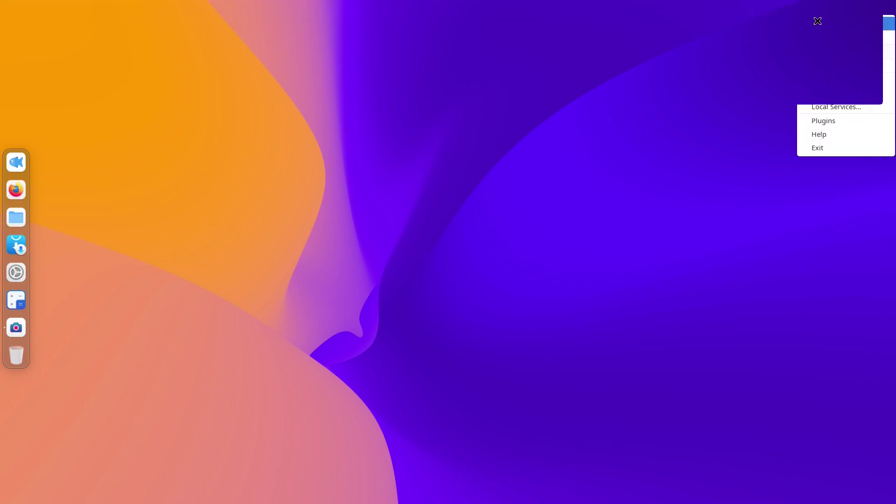
click(826, 27)
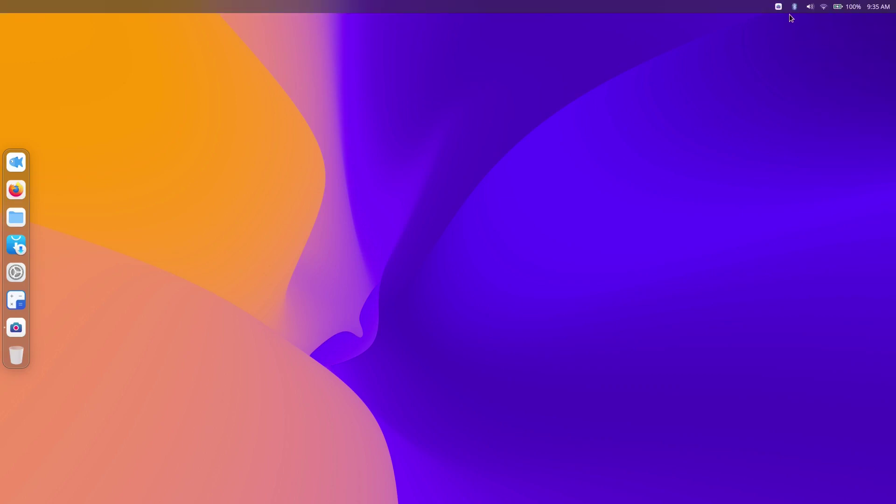
click(794, 7)
click(741, 69)
View the Desktop folder's properties and dismiss them without making changes
right_click(412, 175)
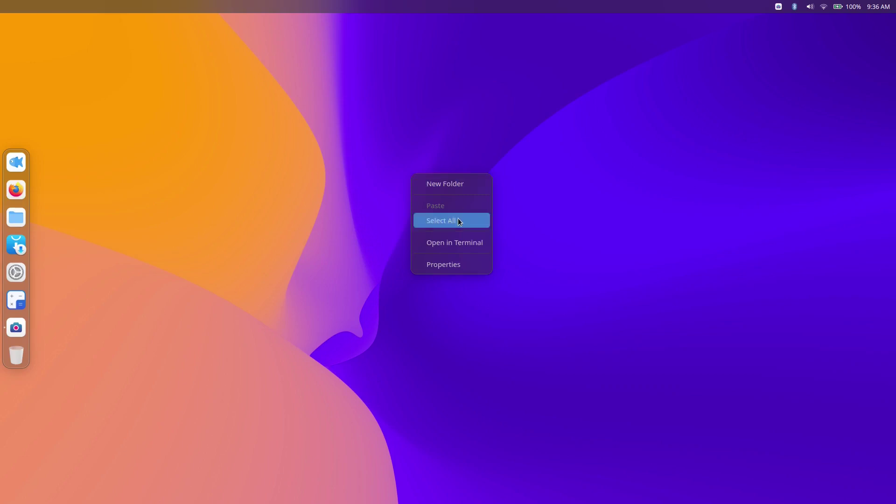
click(443, 264)
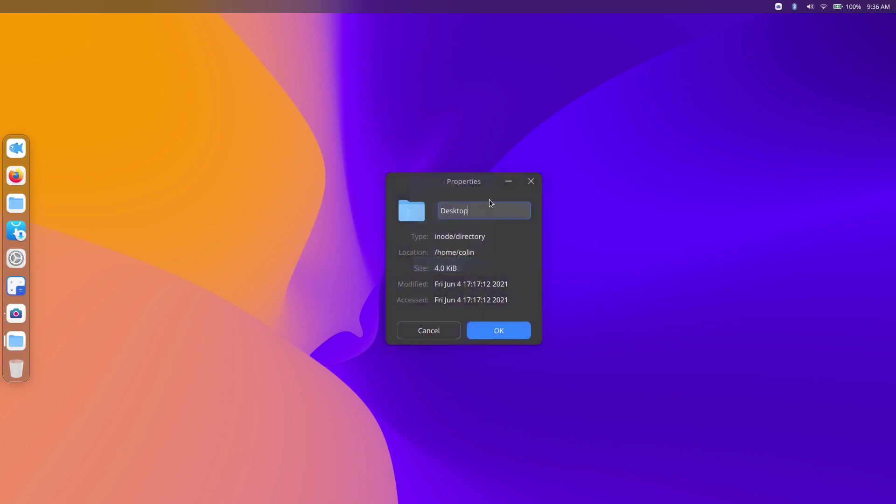
click(426, 331)
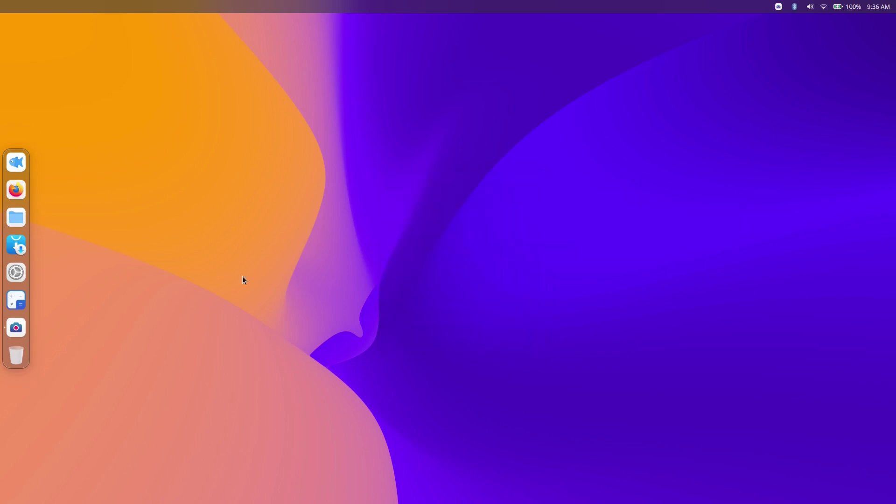
View the properties of CuteFish-Desktop-Toshiba-(2).mkv in the Videos folder and the actions available for the folder itself
click(15, 217)
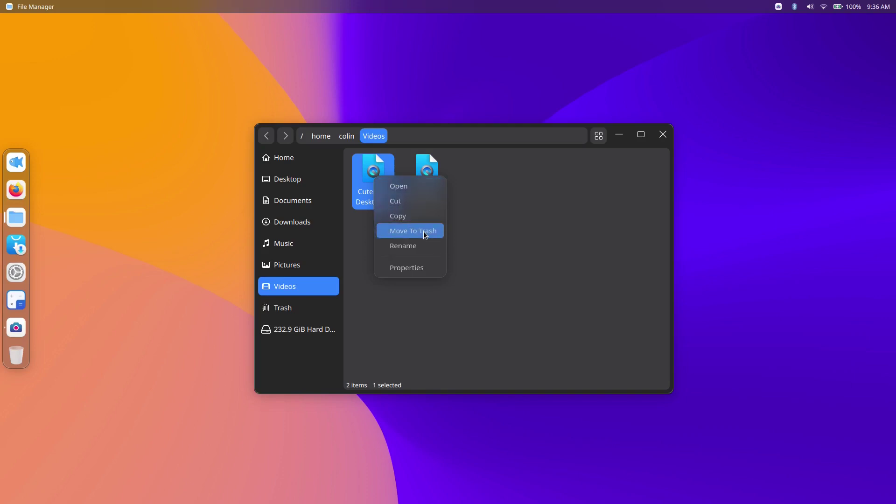
click(414, 269)
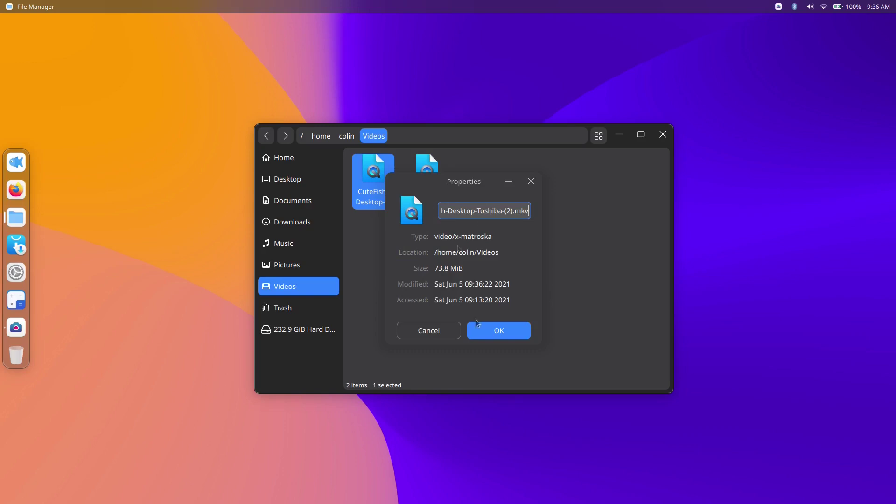
click(530, 182)
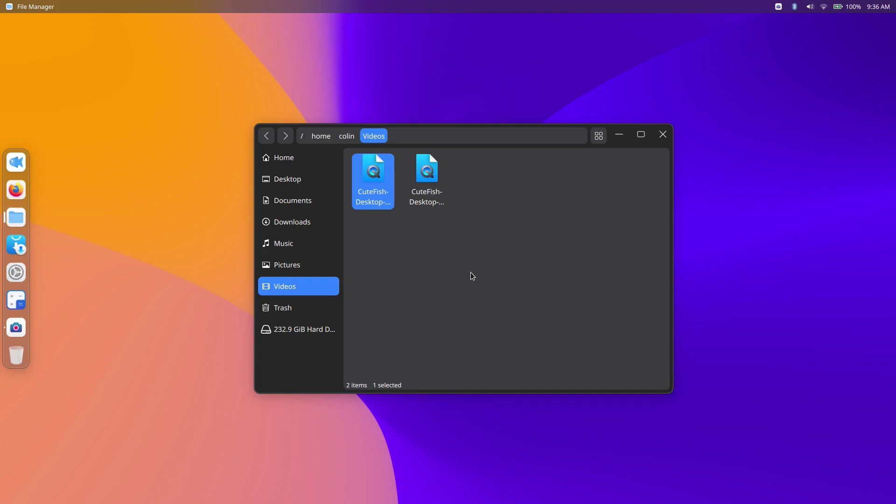
right_click(441, 264)
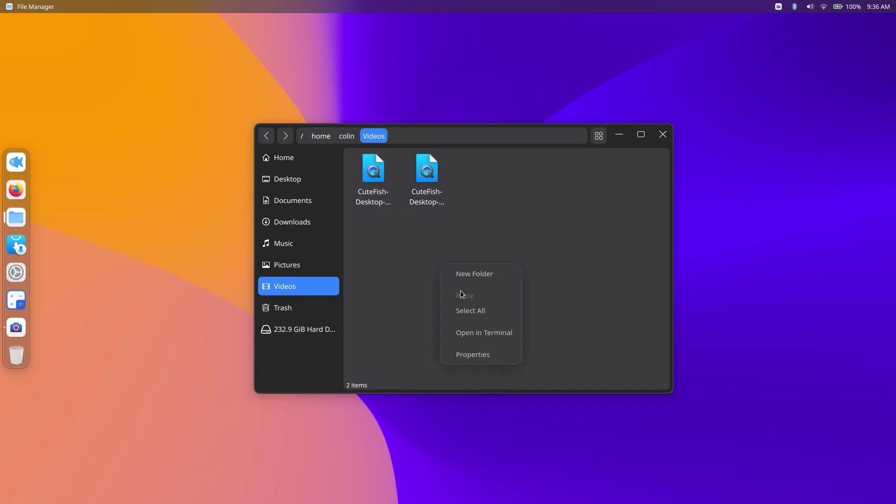
click(572, 244)
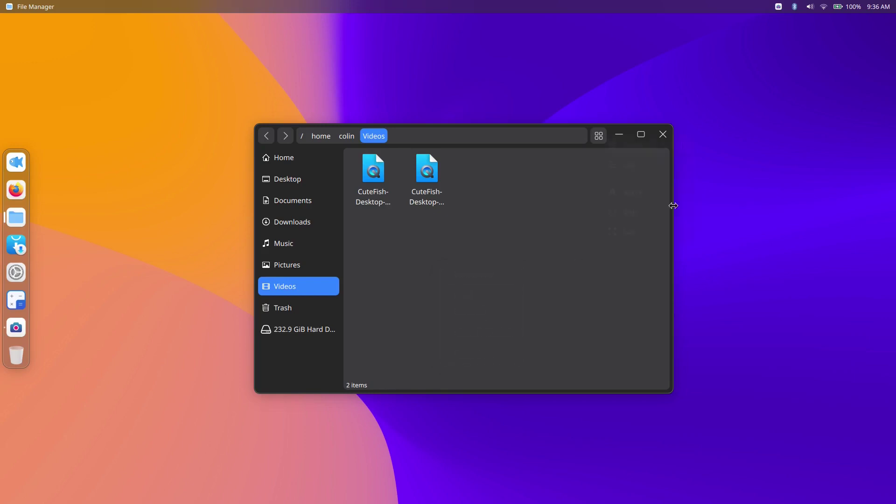
Switch the Videos folder from the Icons view to the List view
click(598, 135)
click(647, 147)
click(599, 135)
click(622, 173)
Sort the files in the Videos folder by Name and by Date to try out both orders
click(604, 138)
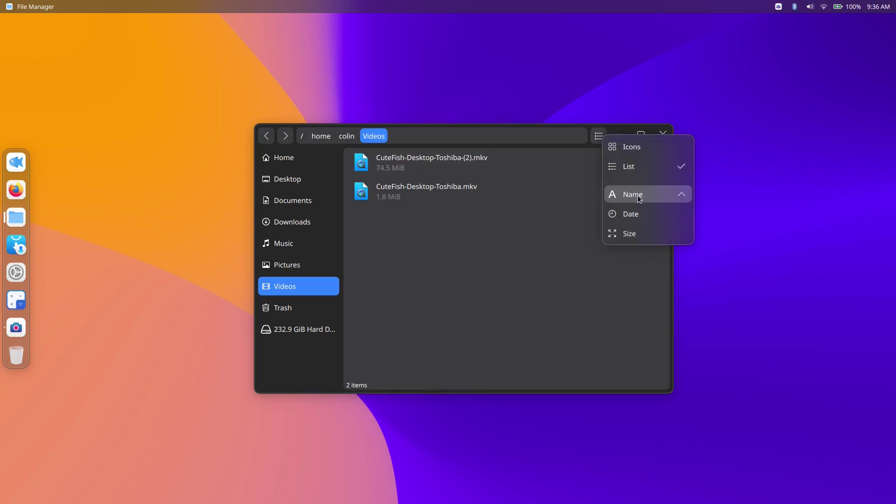
click(646, 204)
click(599, 135)
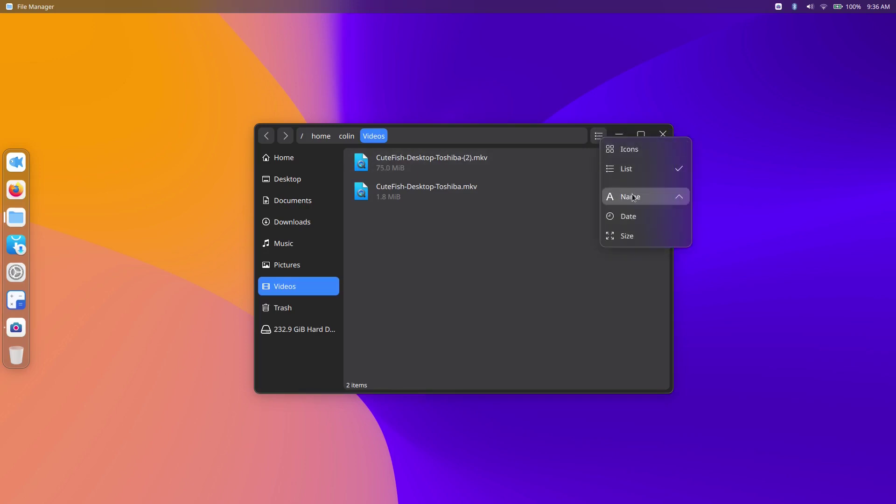
click(634, 198)
click(599, 136)
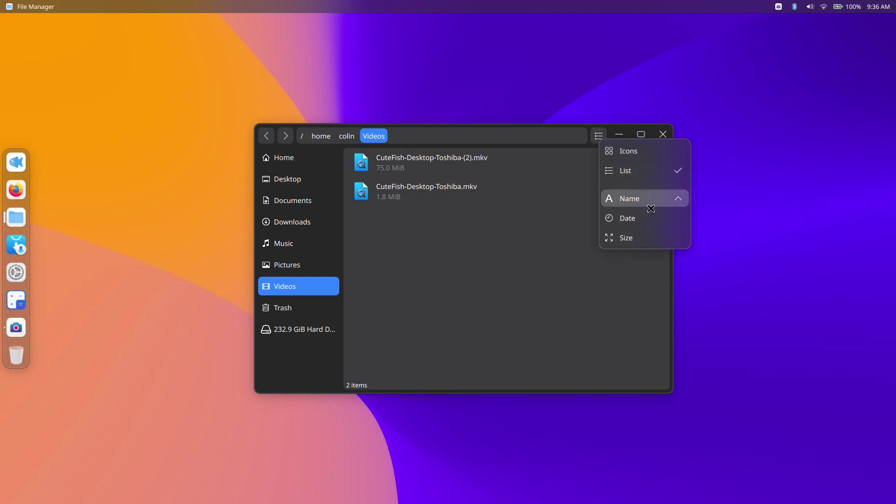
click(636, 216)
click(600, 137)
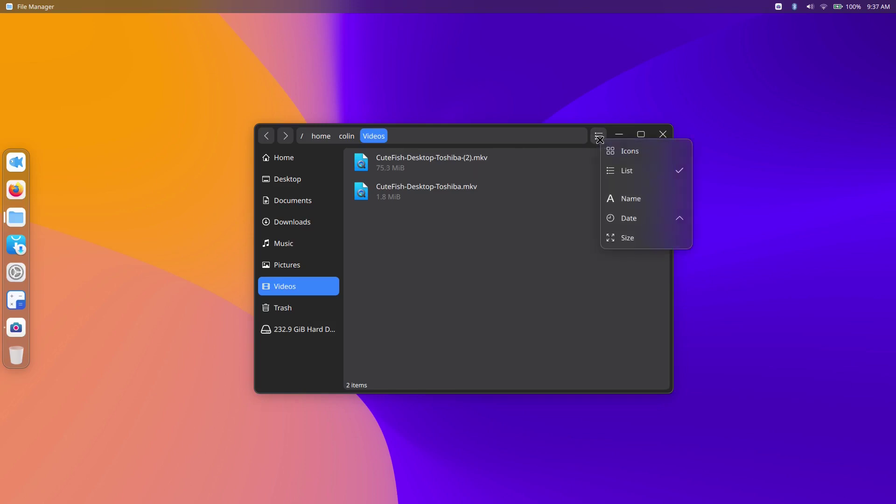
click(686, 219)
Sort the files in the Videos folder by Size and bring up the view options again
click(598, 136)
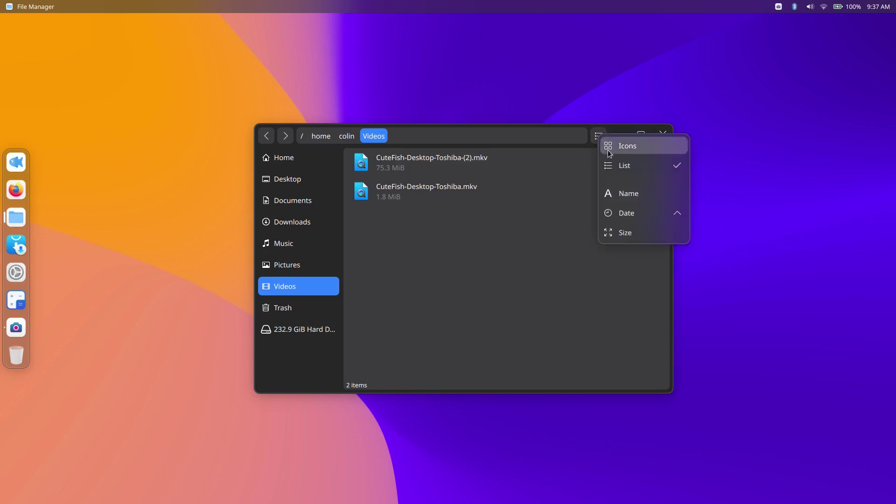
click(632, 233)
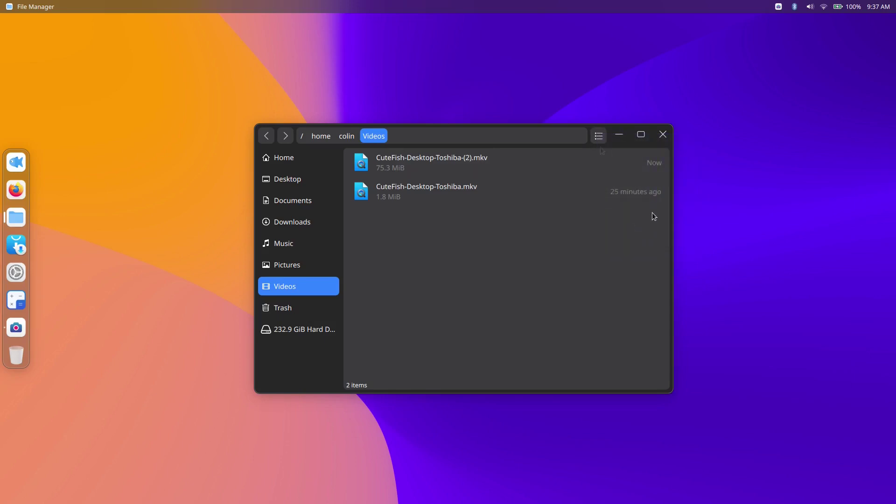
click(598, 137)
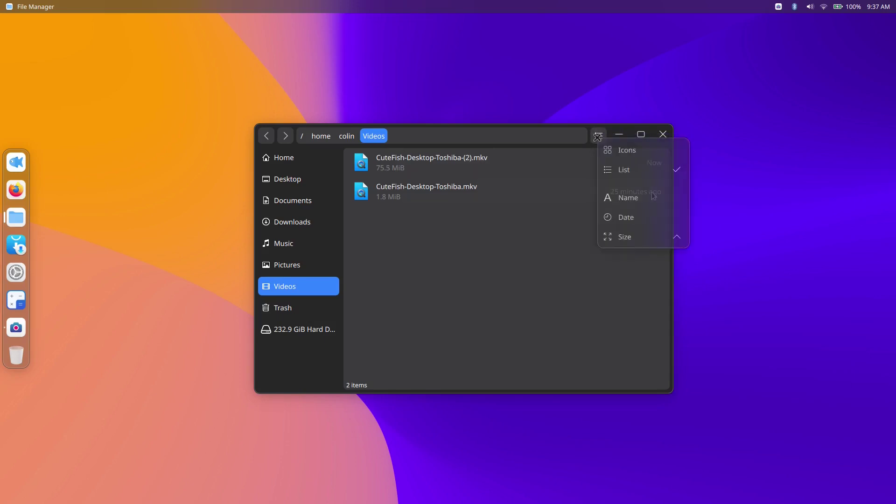
Sort the files in the Videos folder by Date and then by Name
click(627, 218)
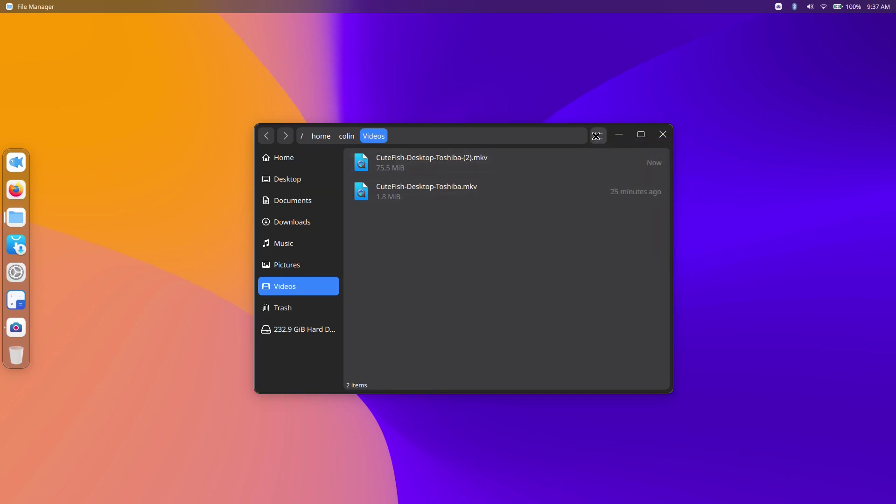
click(595, 135)
click(628, 198)
Return the Videos folder to the Icons view and go up through the user's home folder to /home
click(598, 136)
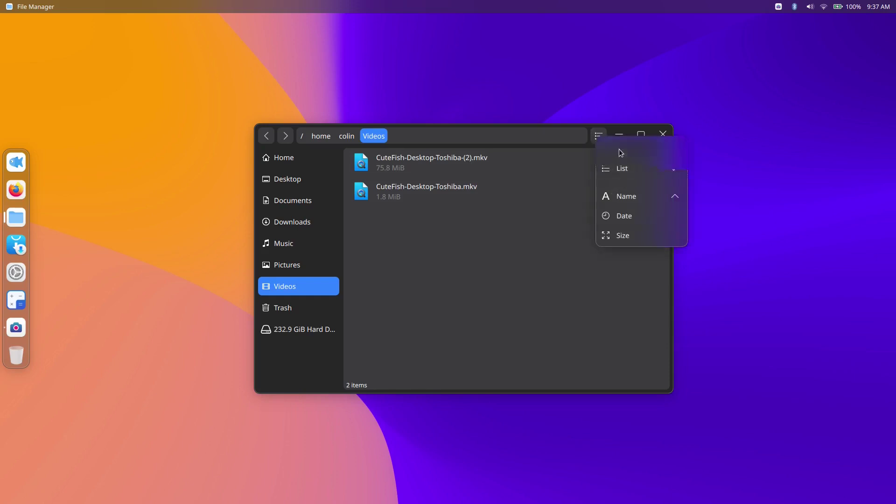
click(620, 149)
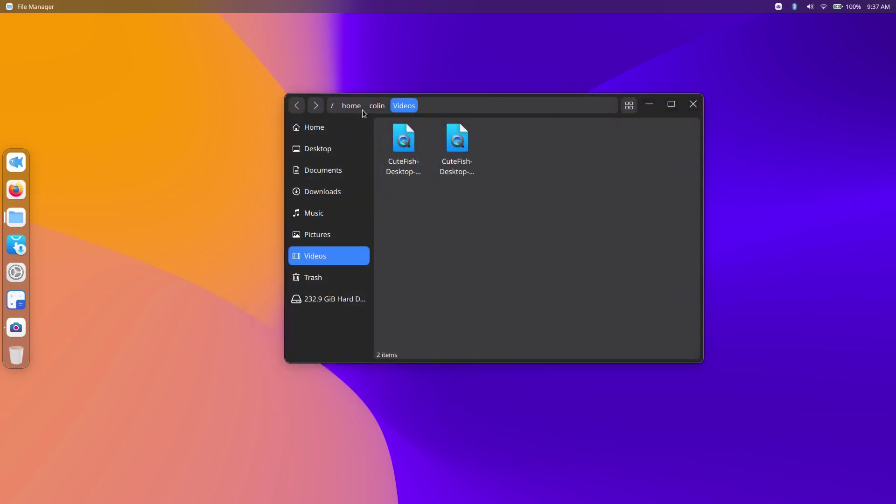
click(298, 106)
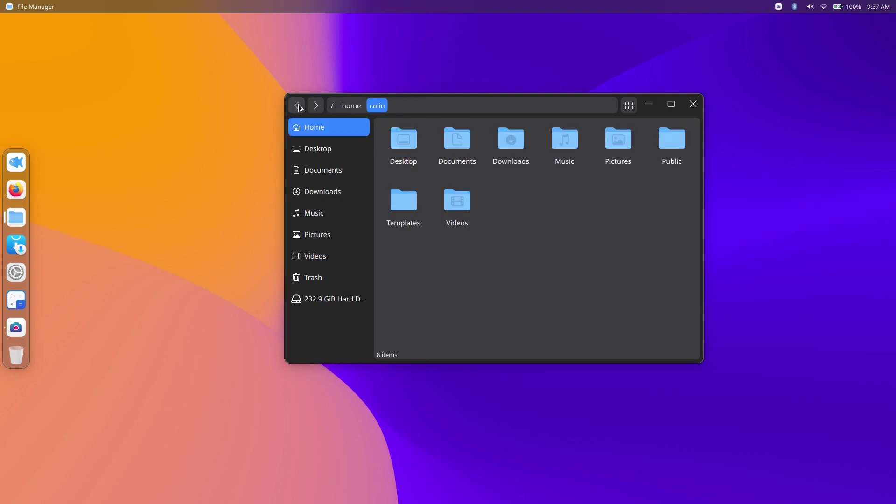
click(351, 106)
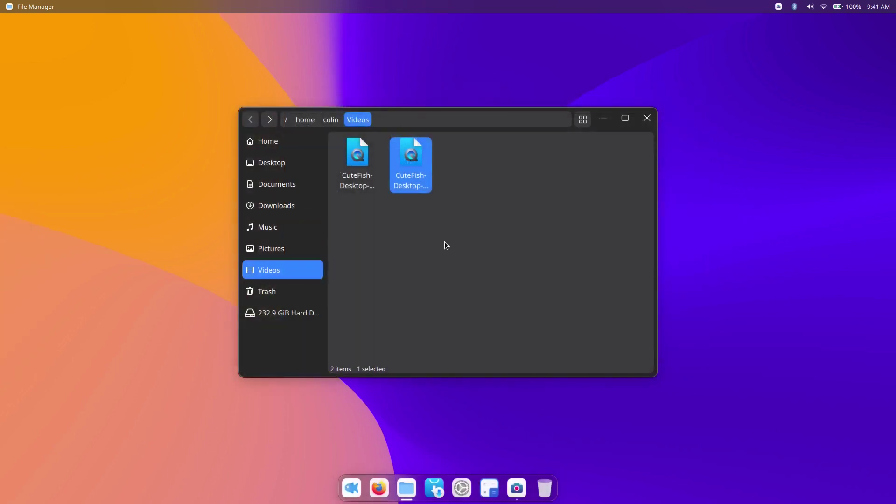
Select the first video in the Videos folder, read its full file name in the List view, and return to the Icons view
click(360, 162)
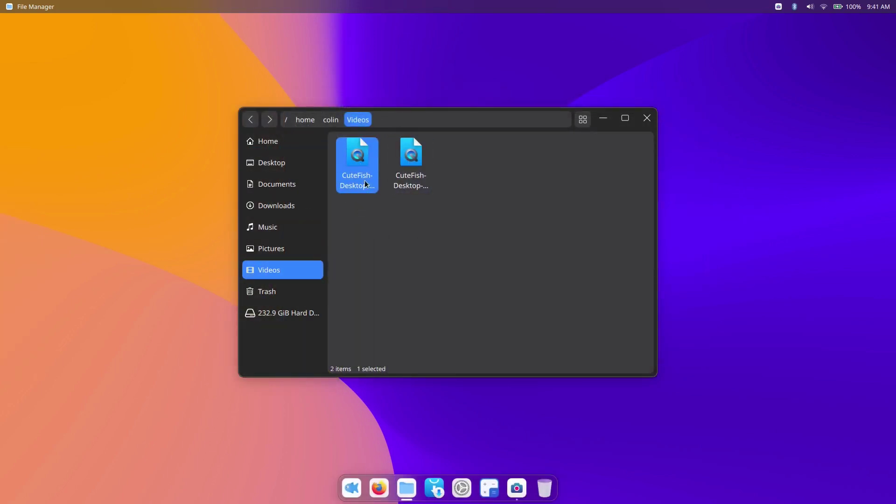
click(583, 120)
click(604, 154)
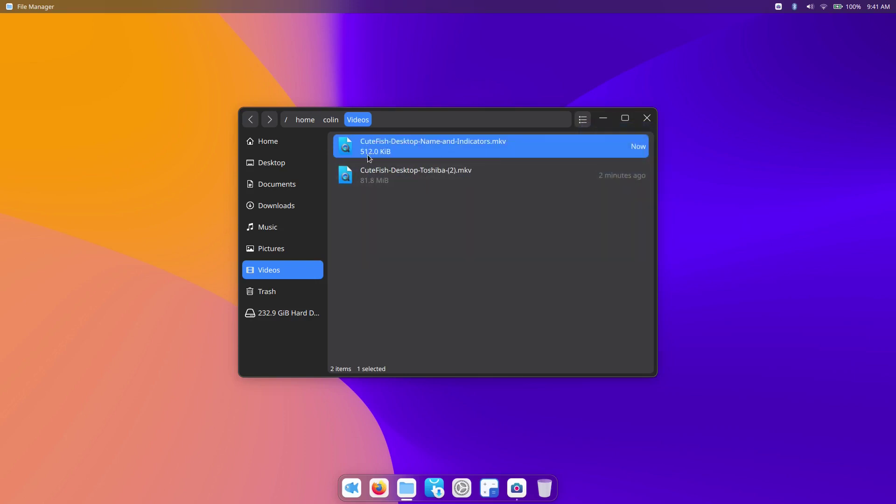
click(585, 122)
click(608, 135)
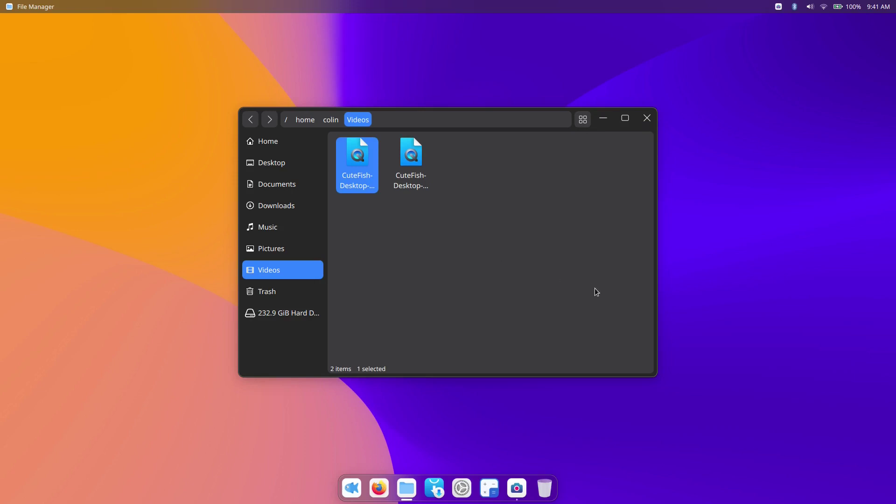
Open Calculator and Settings, and switch between Calculator, SimpleScreenRecorder and File Manager to examine the dock's running and active indicators
click(489, 489)
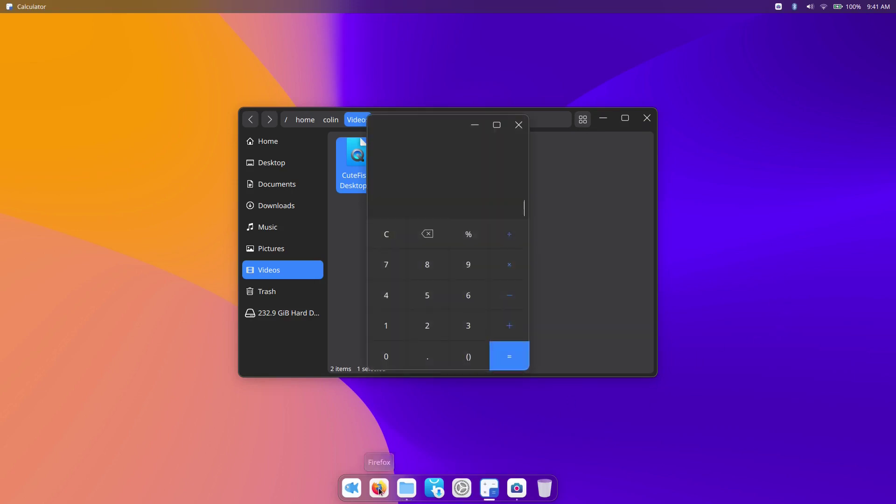
click(462, 488)
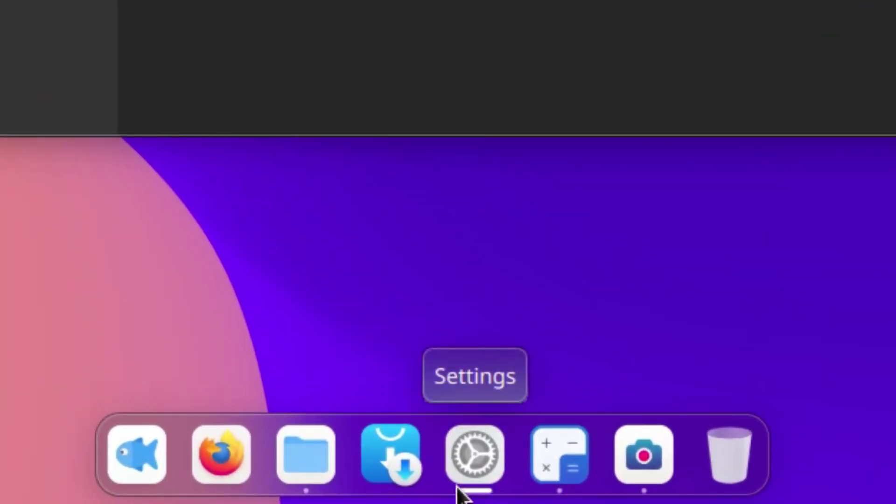
click(551, 440)
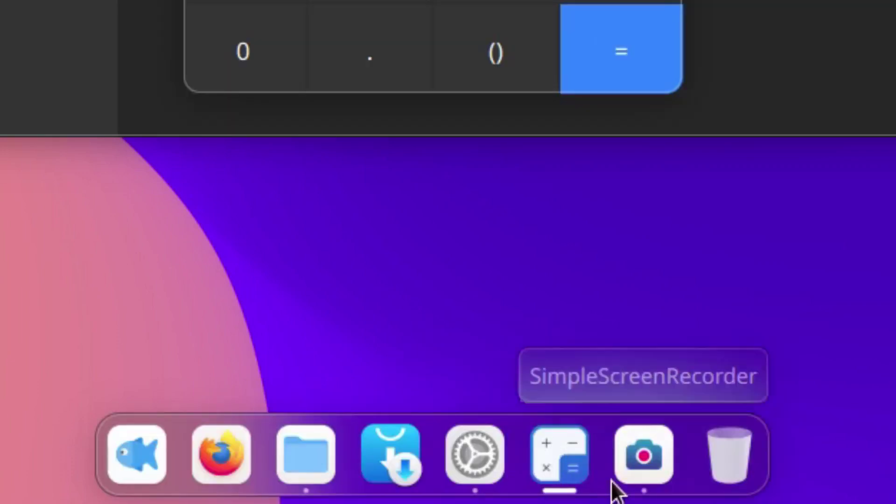
click(626, 477)
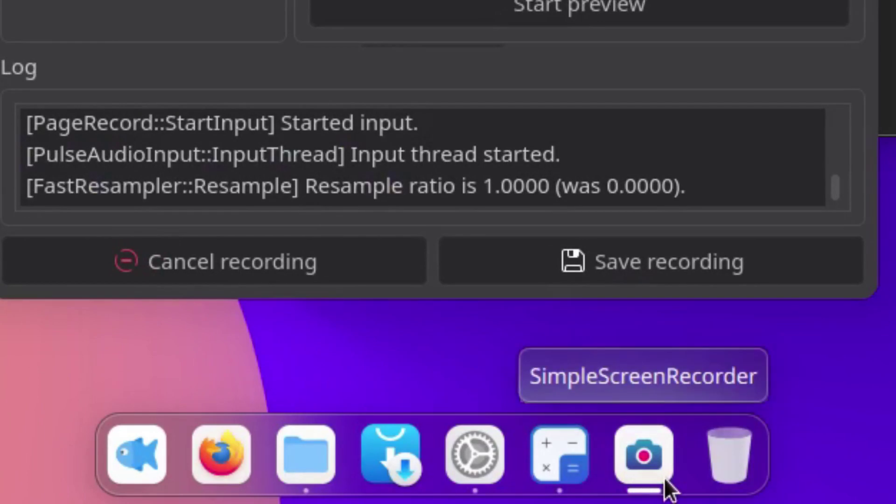
click(312, 464)
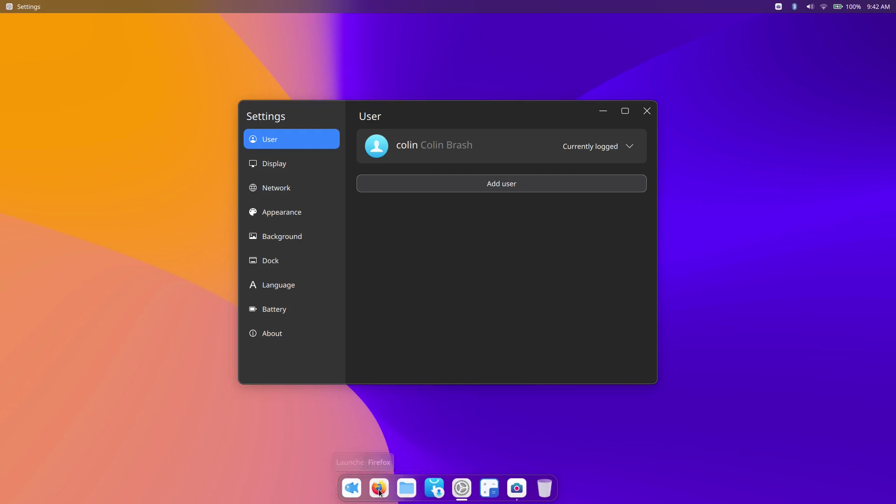
click(406, 489)
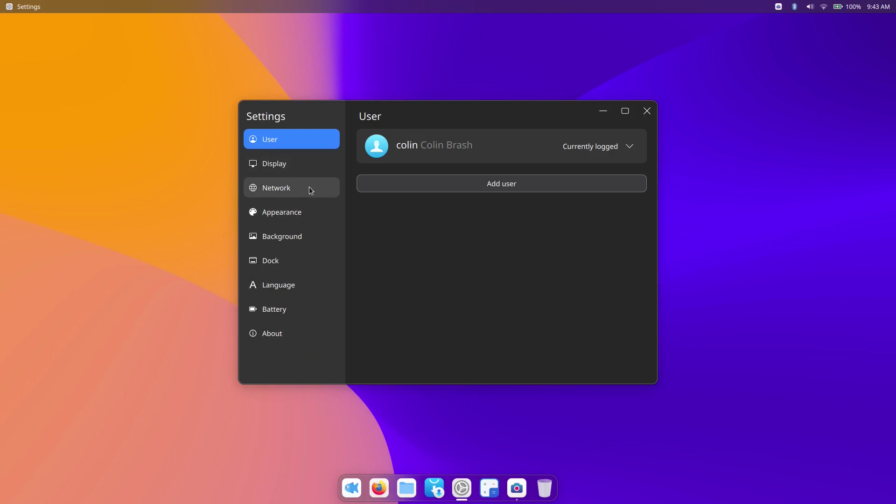
Look through the Display, Network, Appearance and Background settings, including the fonts and the full set of wallpapers
click(286, 167)
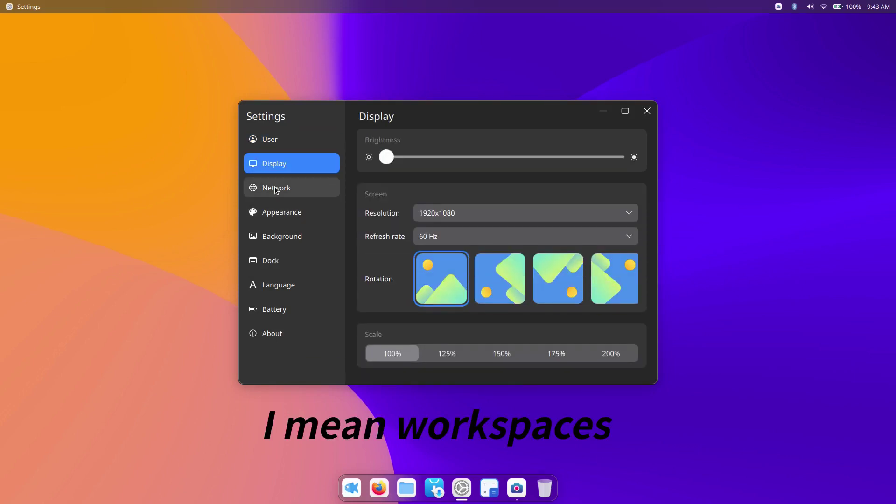
click(278, 188)
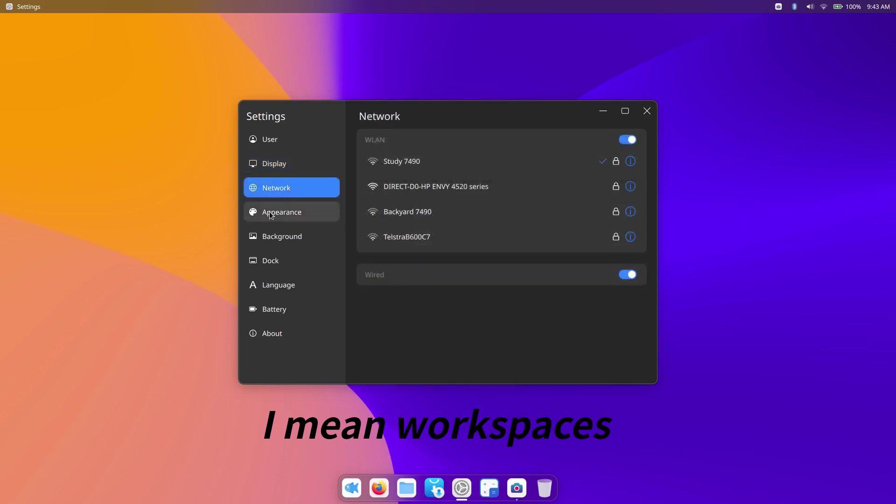
click(273, 213)
scroll(526, 228, down, 2)
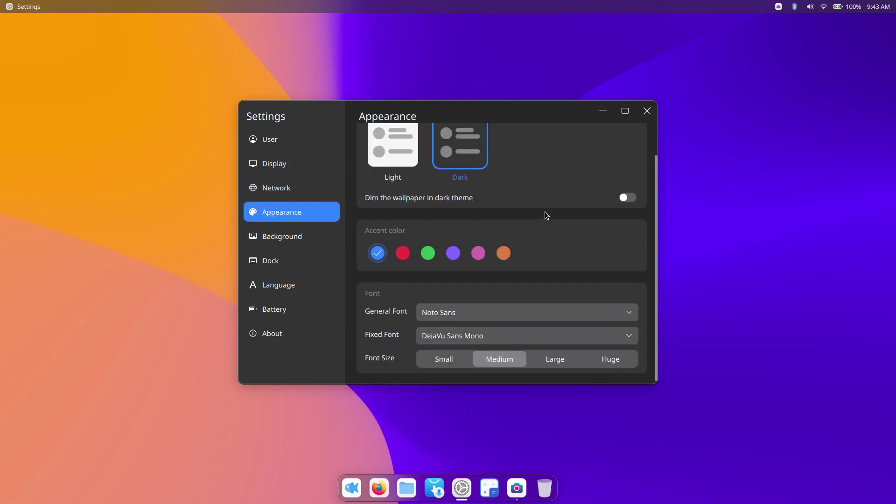
click(282, 237)
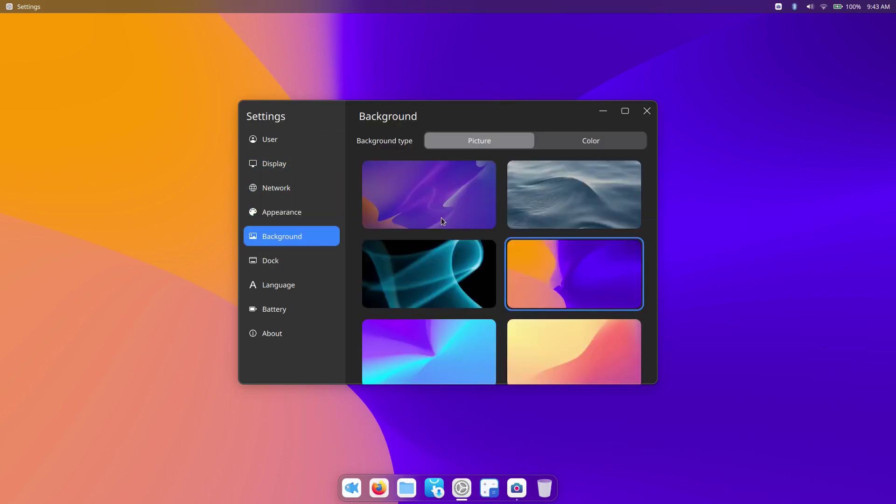
scroll(547, 161, down, 5)
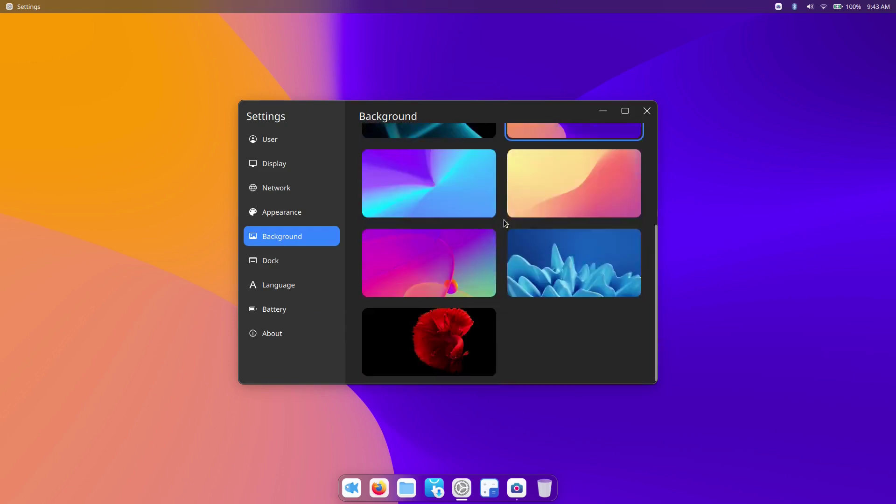
Look through the Dock, Language, Battery and About settings, and close Settings
click(275, 266)
click(279, 286)
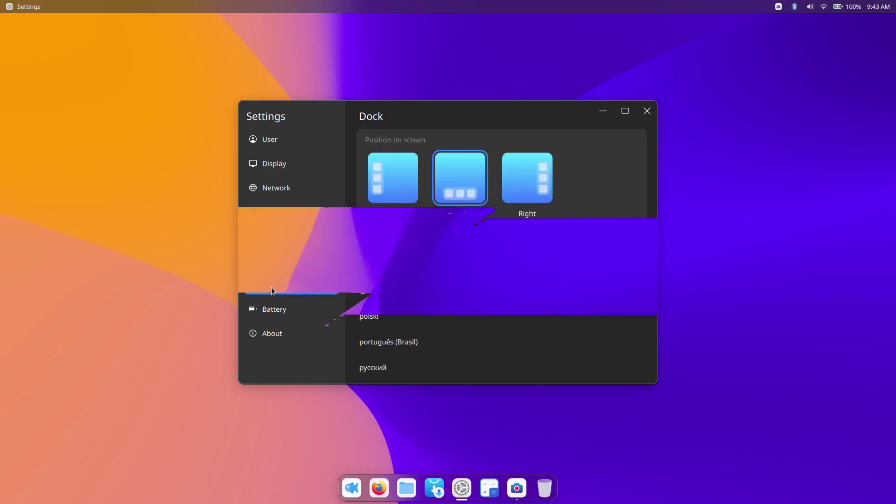
scroll(452, 229, down, 3)
click(277, 309)
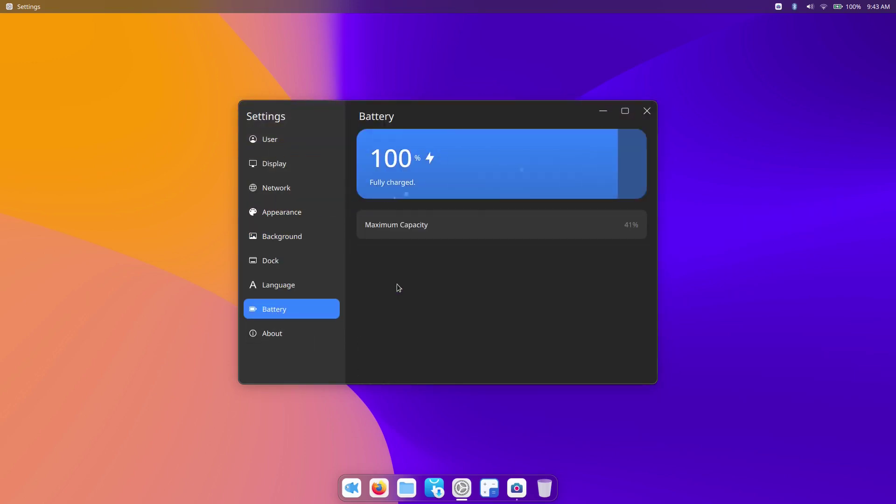
click(275, 334)
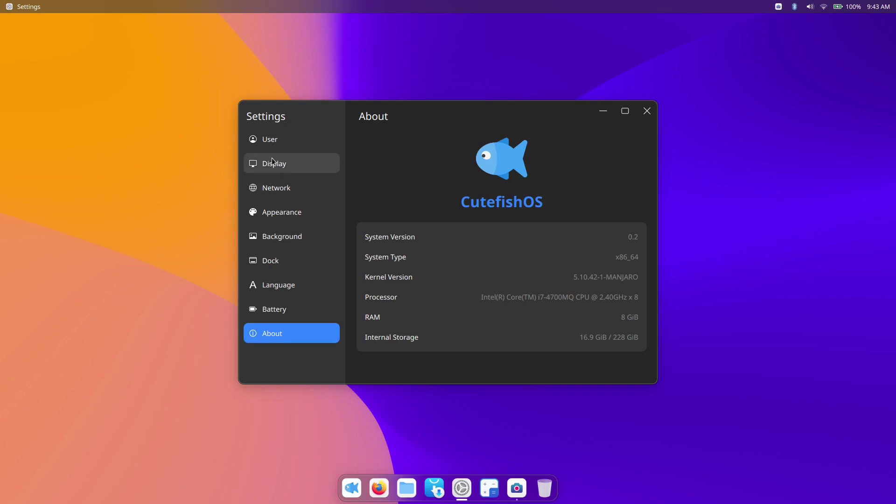
click(647, 111)
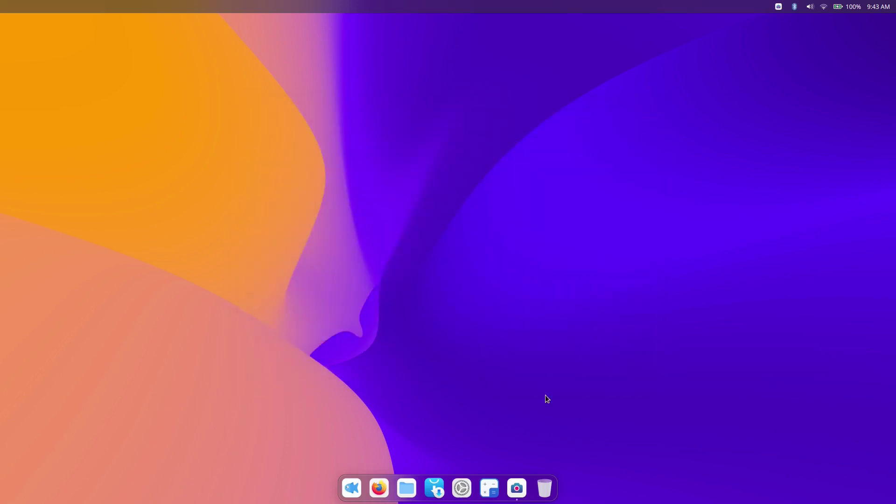
Search the application launcher for "keyboard"
click(351, 489)
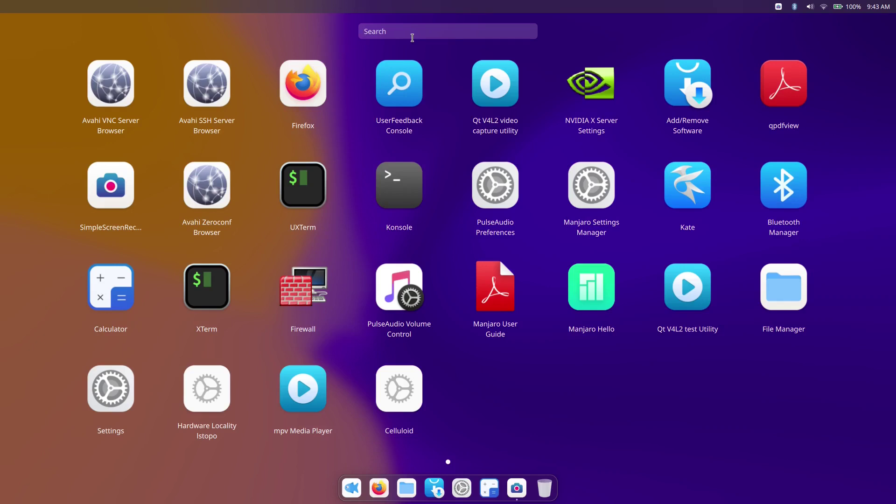
text(keyb)
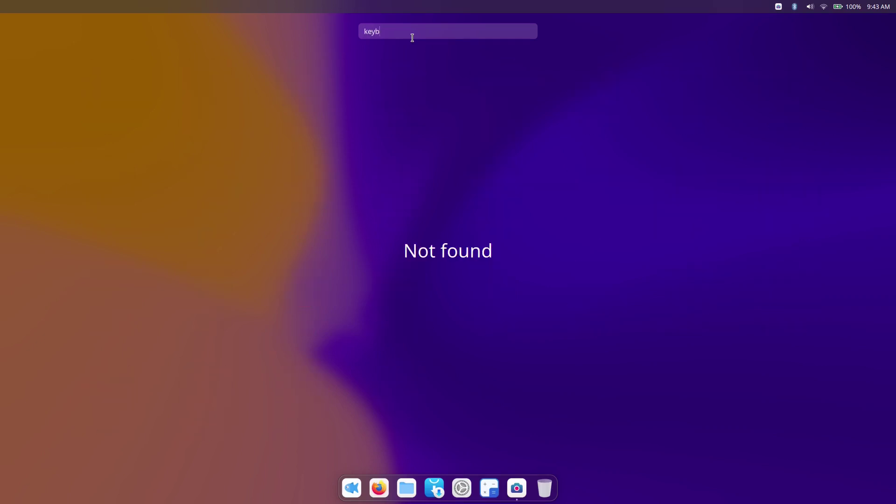
text(oard)
click(489, 106)
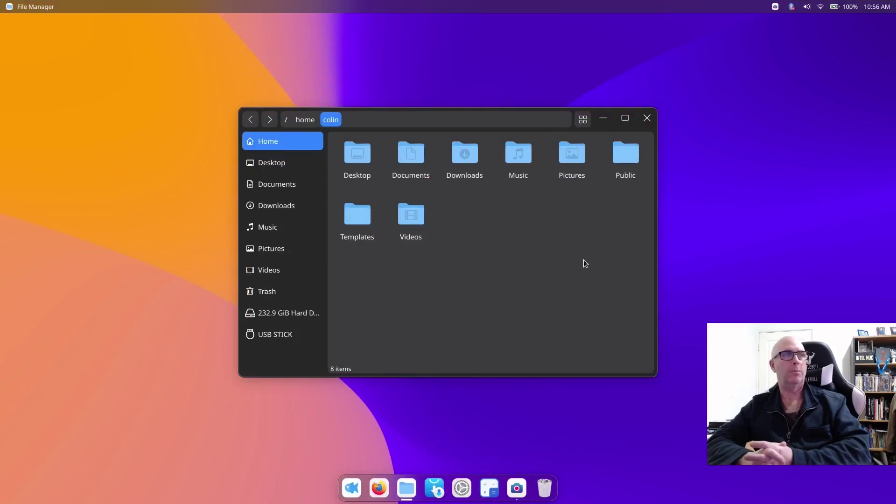
Open the USB STICK drive in File Manager and check its view and sorting options without changing them
click(281, 338)
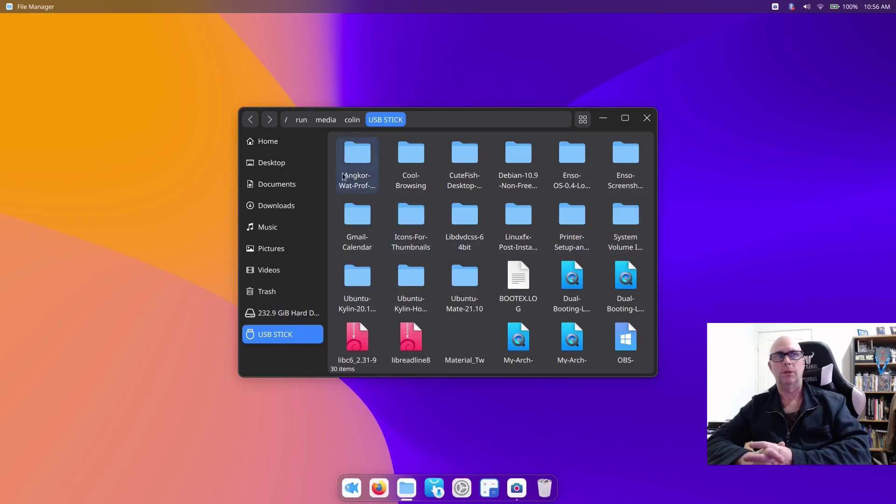
click(583, 120)
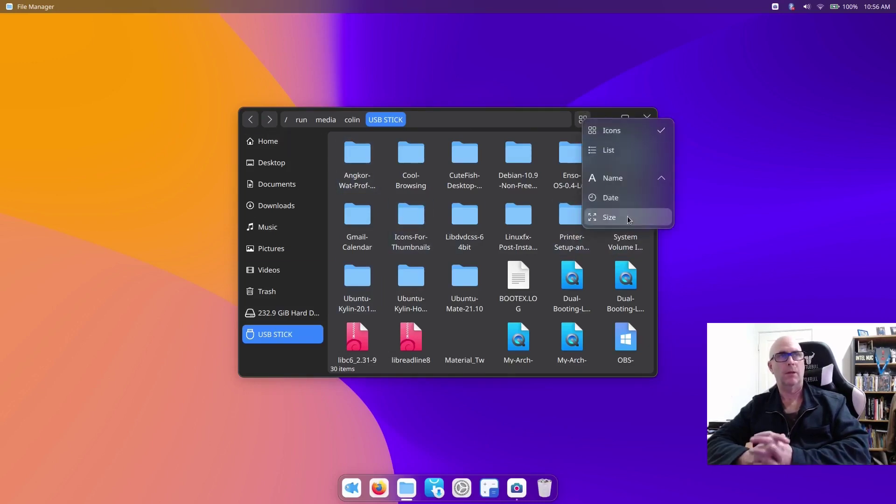
click(740, 156)
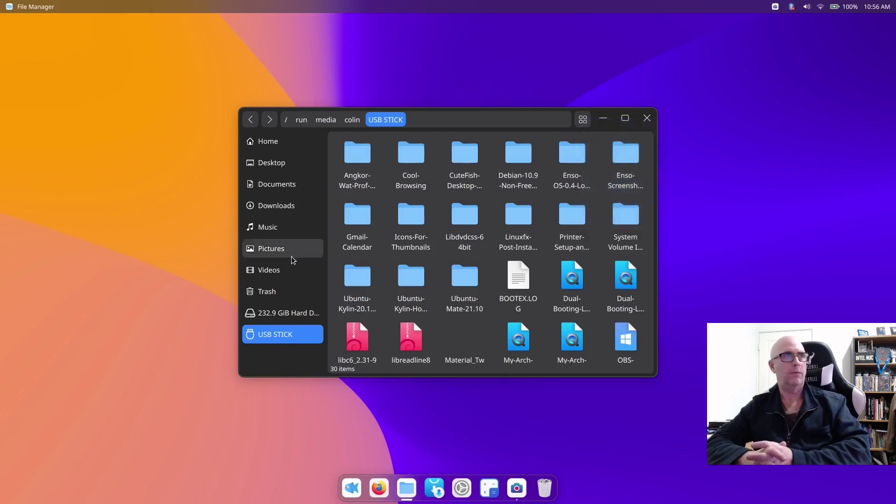
Open Konsole, recall the sudo umount command for USB STICK, and arrange the File Manager and Konsole windows side by side
click(351, 488)
click(399, 184)
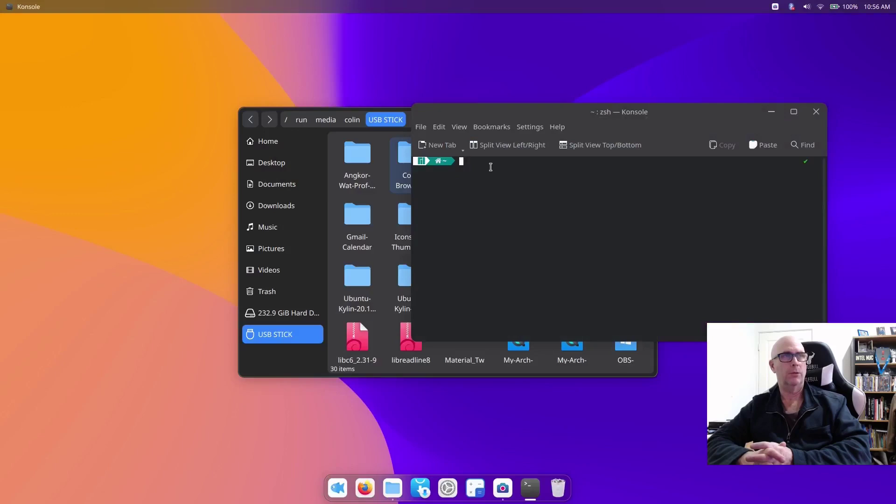
key(Up)
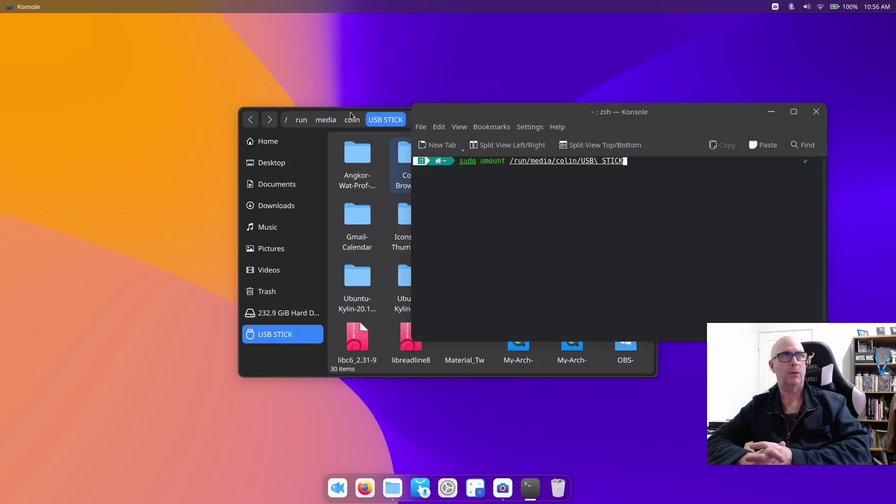
drag(350, 112, 121, 107)
drag(537, 111, 568, 122)
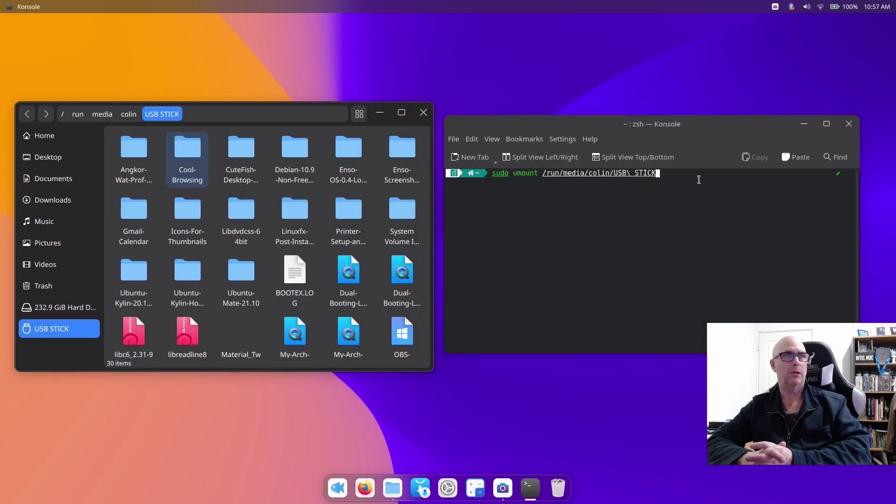
Unmount USB STICK with the recalled sudo umount command, enter the sudo password, and close Konsole
key(Return)
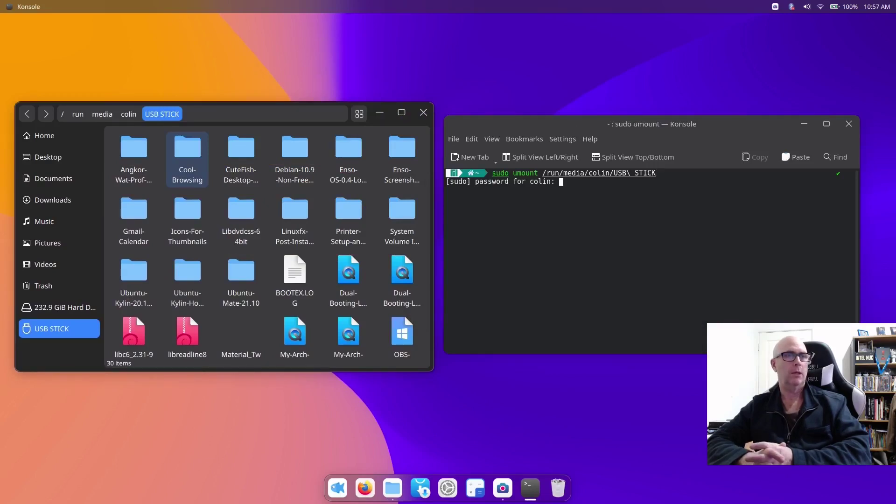
key(Return)
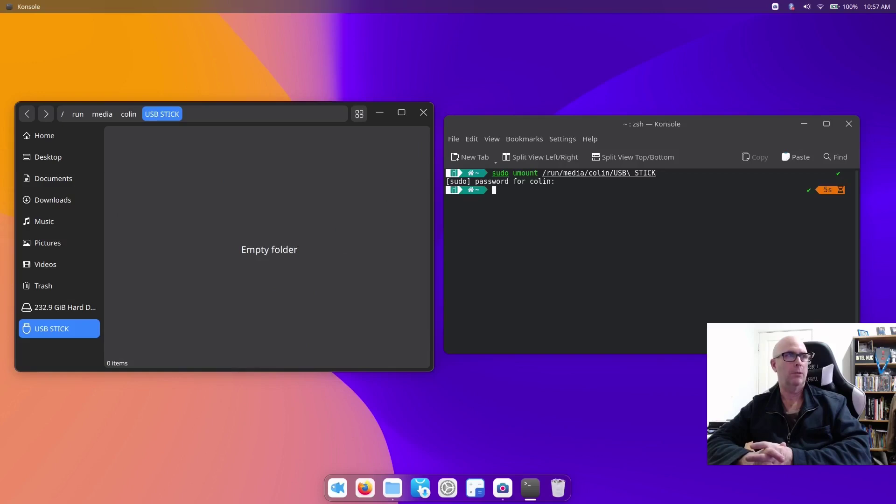
click(850, 126)
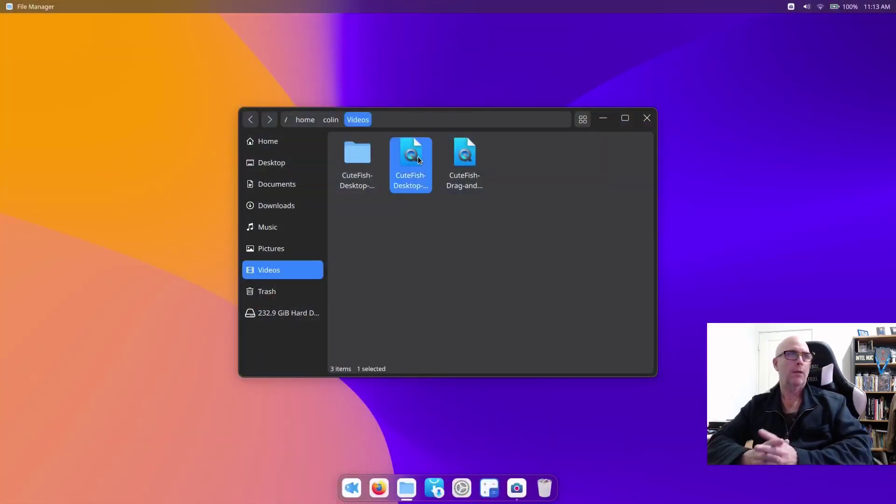
Check the actions available for the first CuteFish-Desktop video in Videos, and try to move it directly onto the neighbouring folder
right_click(418, 157)
click(408, 220)
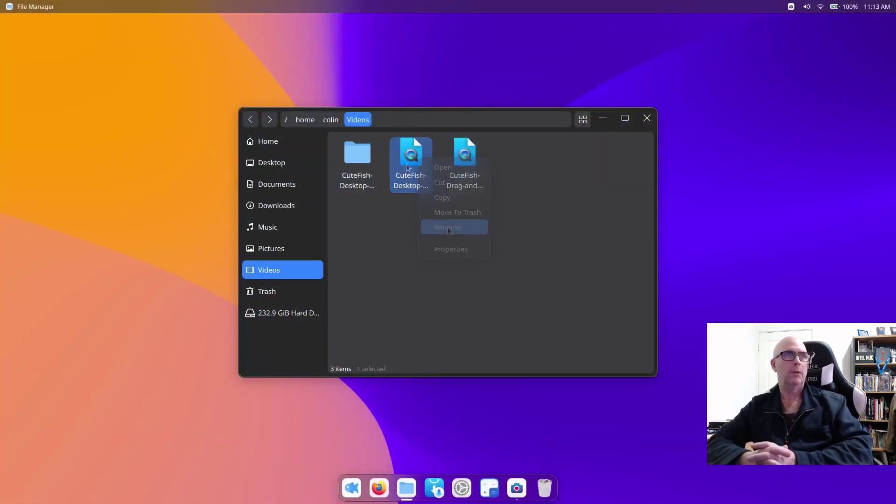
drag(414, 157, 353, 162)
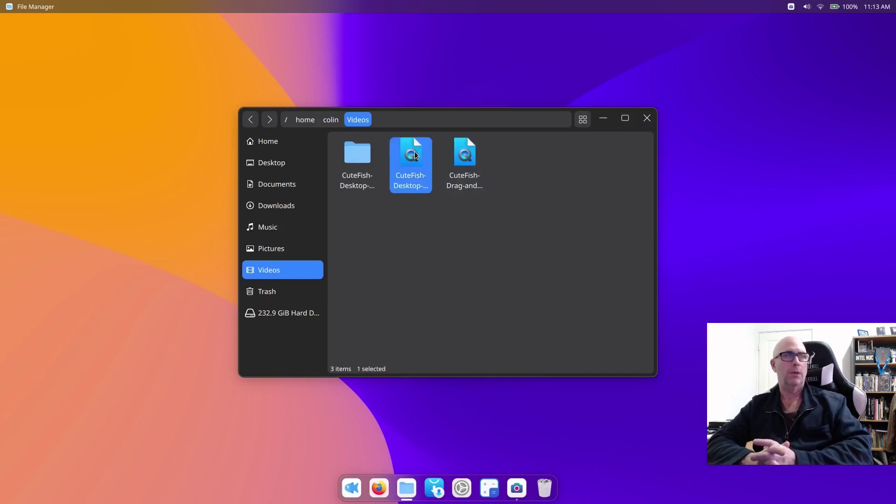
drag(416, 156, 358, 160)
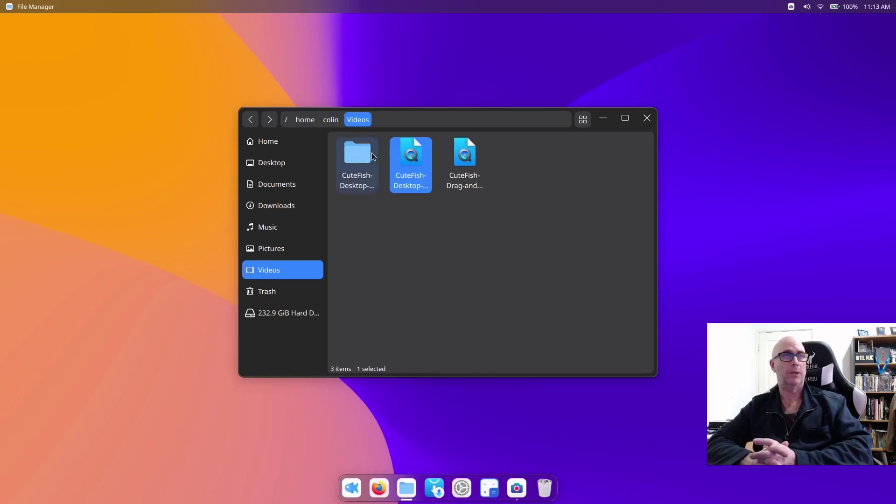
Cut the first CuteFish-Desktop video from Videos and paste it into the CuteFish-Desktop-Toshiba folder
right_click(407, 158)
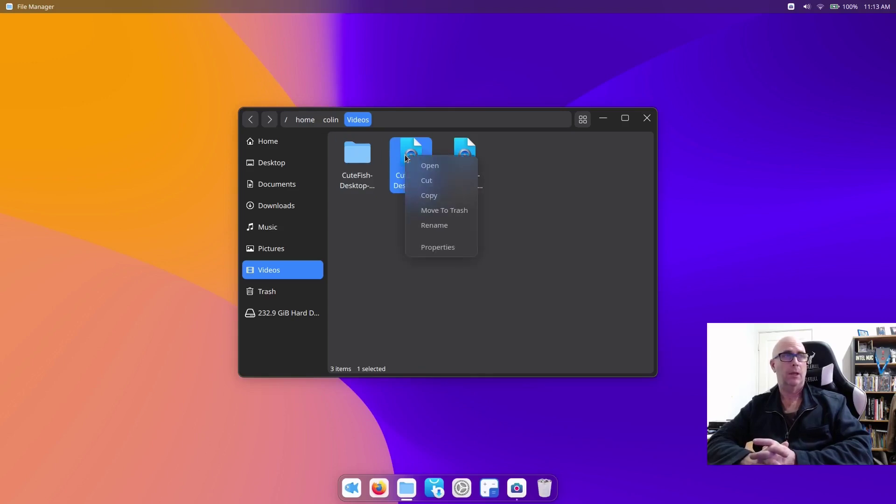
click(427, 181)
double_click(354, 154)
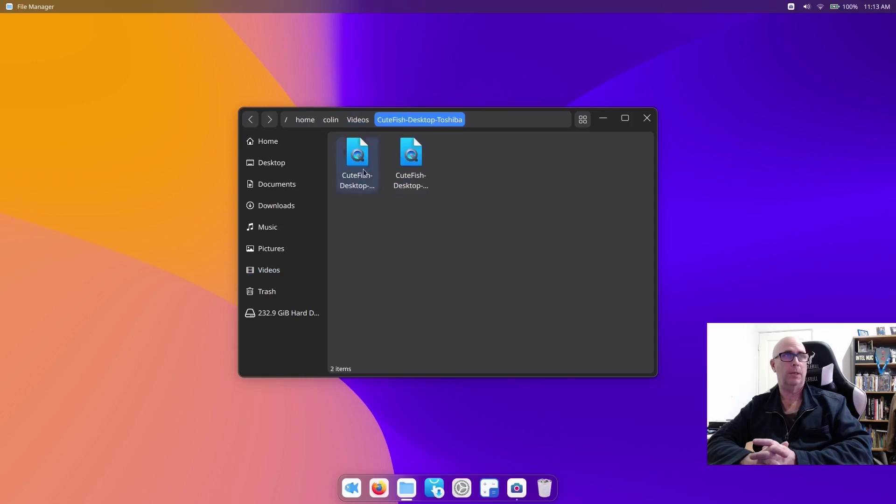
right_click(412, 229)
click(481, 257)
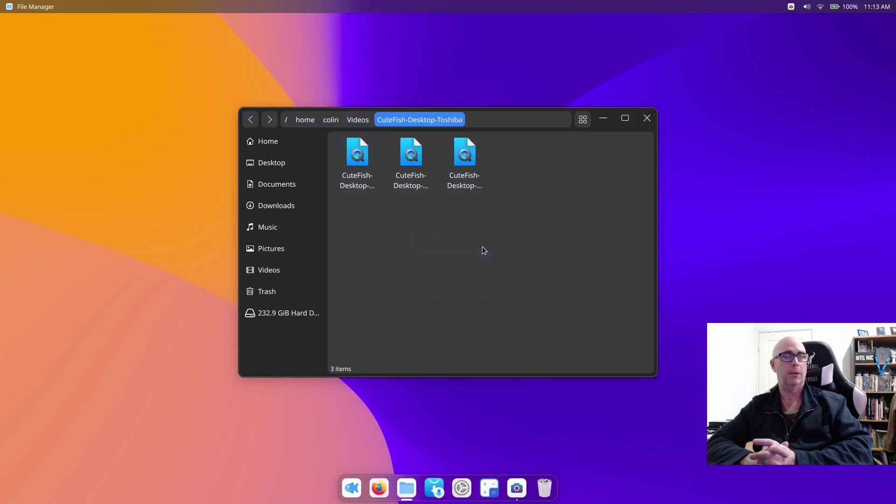
Close File Manager and bring up the SimpleScreenRecorder window
click(646, 119)
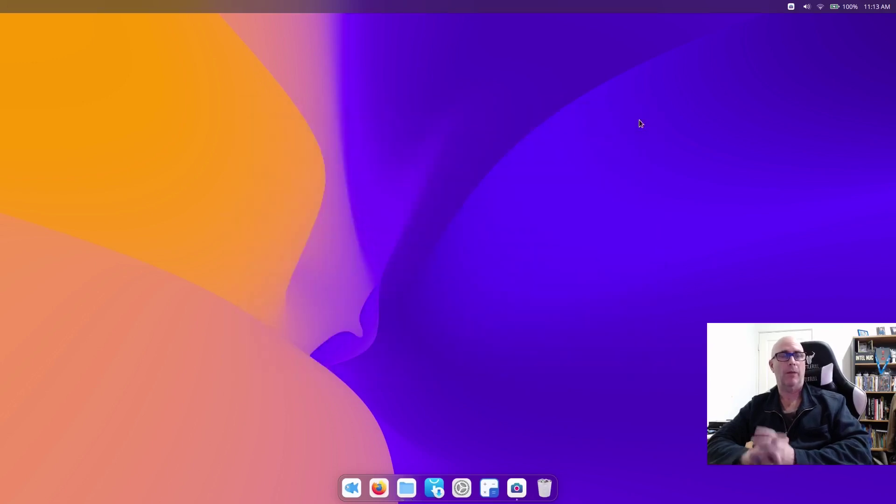
click(516, 489)
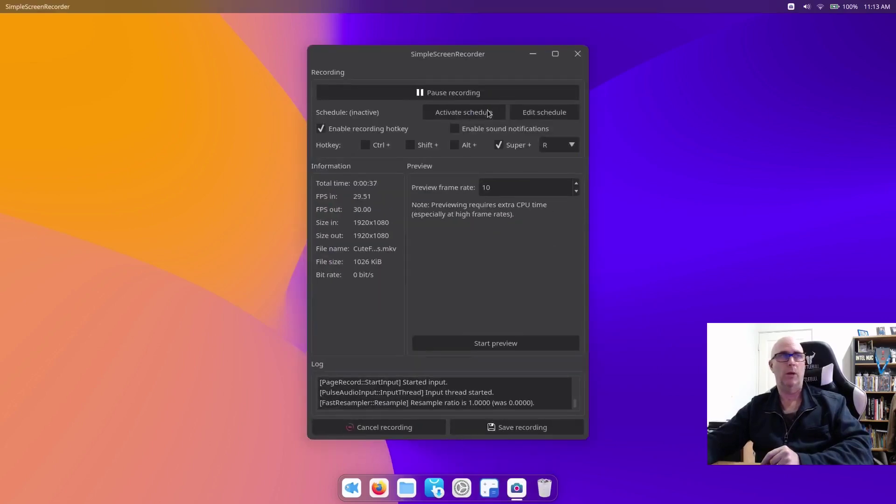